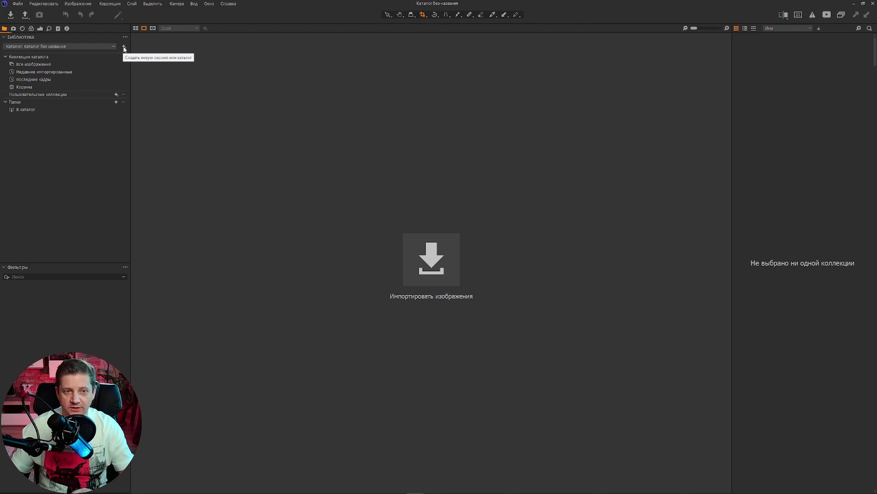
Step: Create an empty catalog named Street in D:\ФОТОАЛЬБОМ\2021\МОСКВА_сентябрь 21, set to open in a new window
click(124, 47)
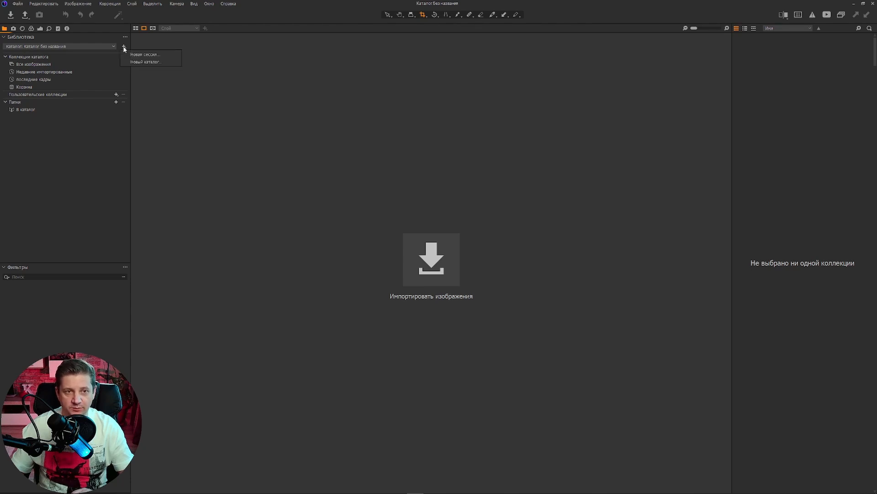
click(151, 62)
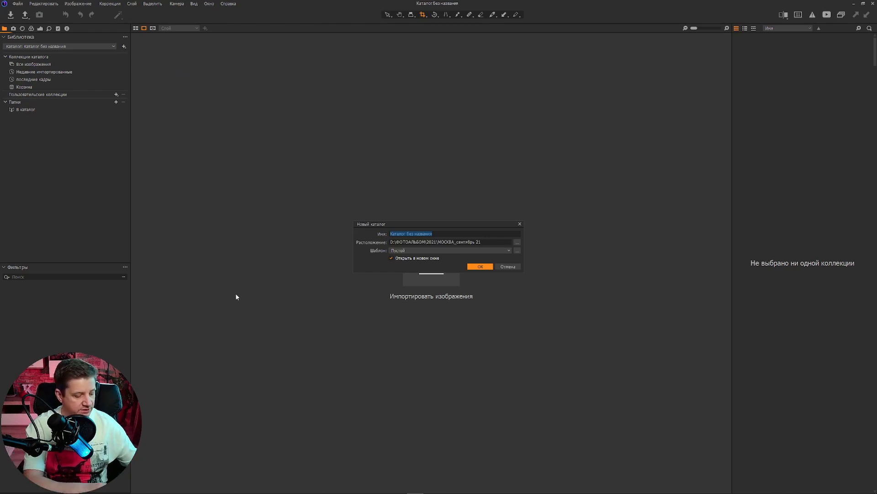
text(S)
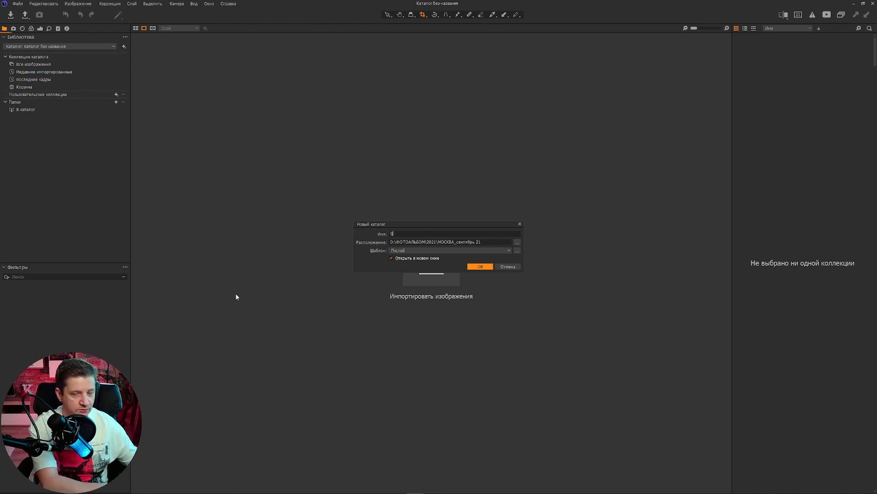
text(treet)
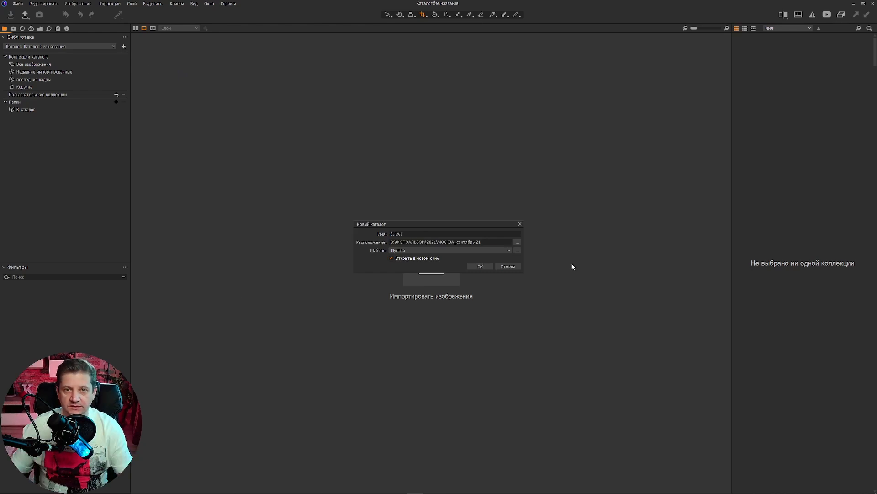
click(518, 243)
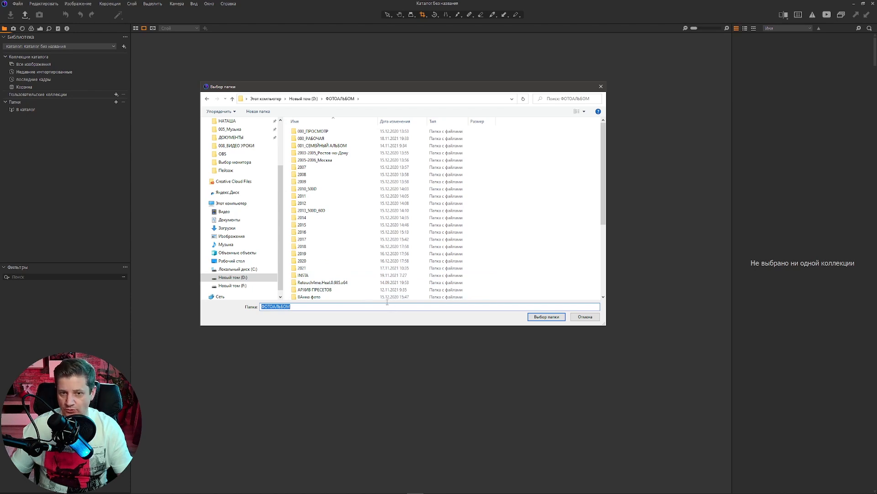
click(313, 269)
double_click(313, 268)
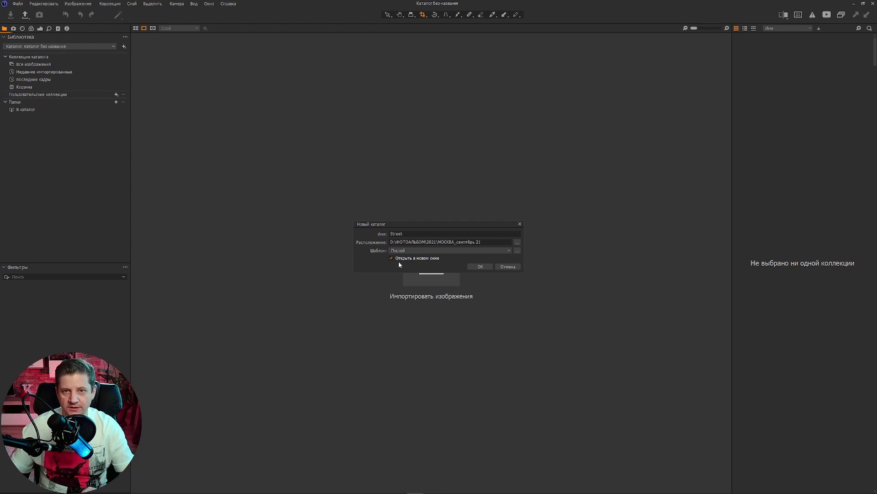
click(481, 267)
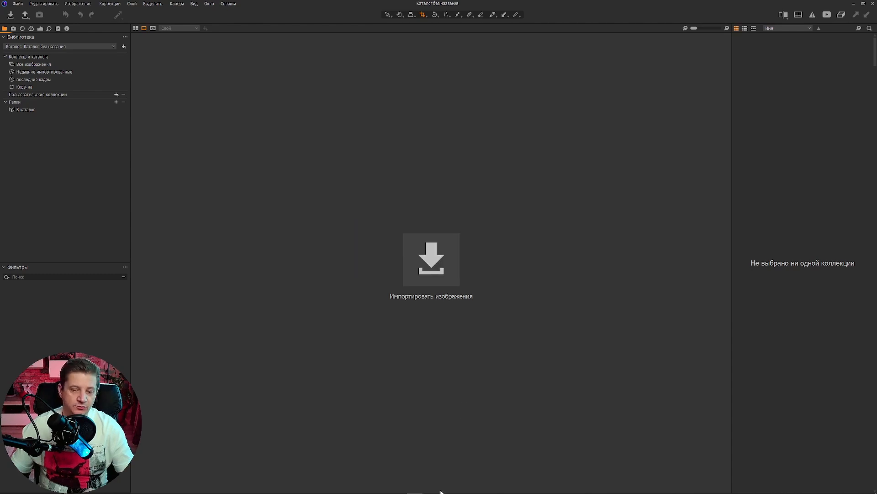
Step: Switch to the window of the new Street catalog
mouse_move(441, 492)
mouse_move(412, 492)
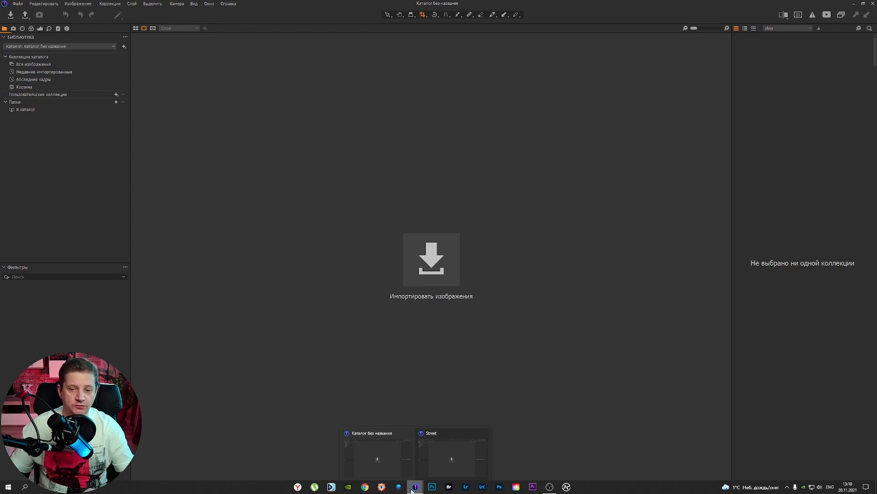
mouse_move(401, 462)
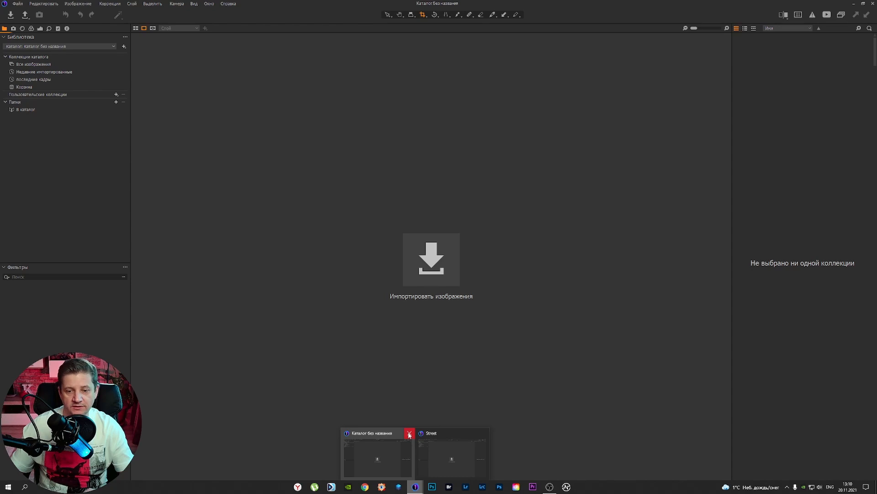
click(456, 468)
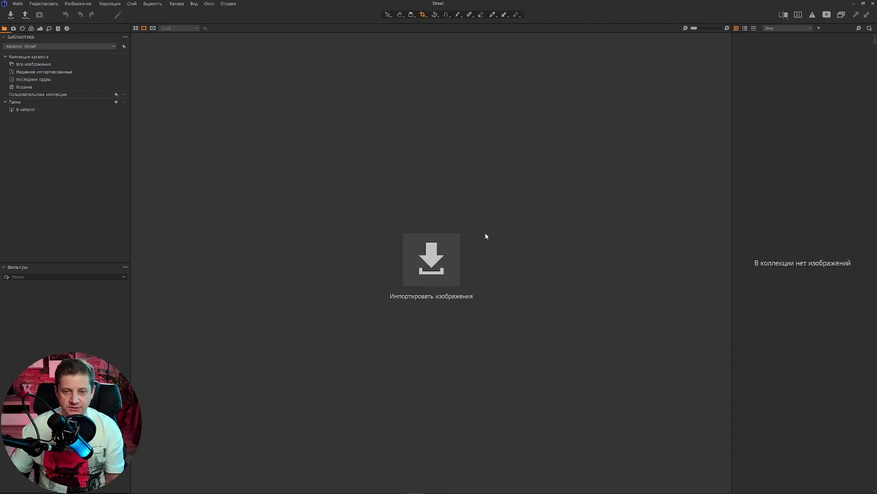
Step: Import all images from the 2021 folder МОСКВА_сентябрь 21 into the Street catalog, adding them at their existing location
click(431, 260)
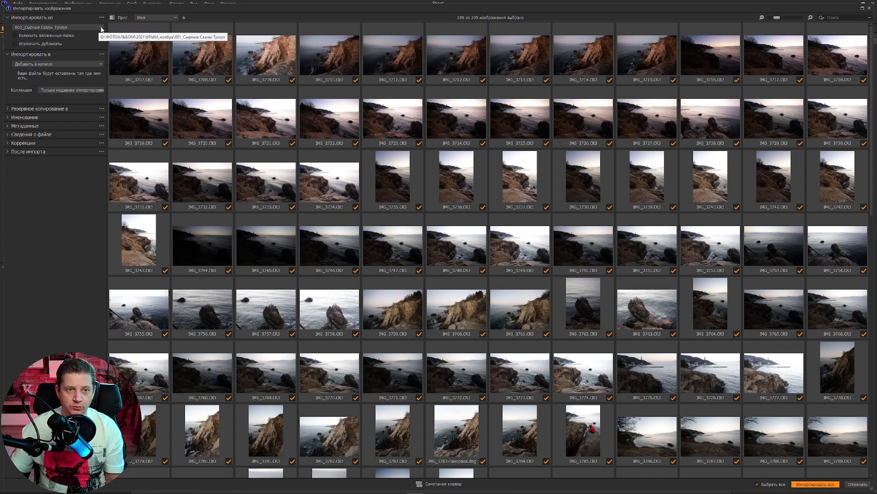
click(101, 28)
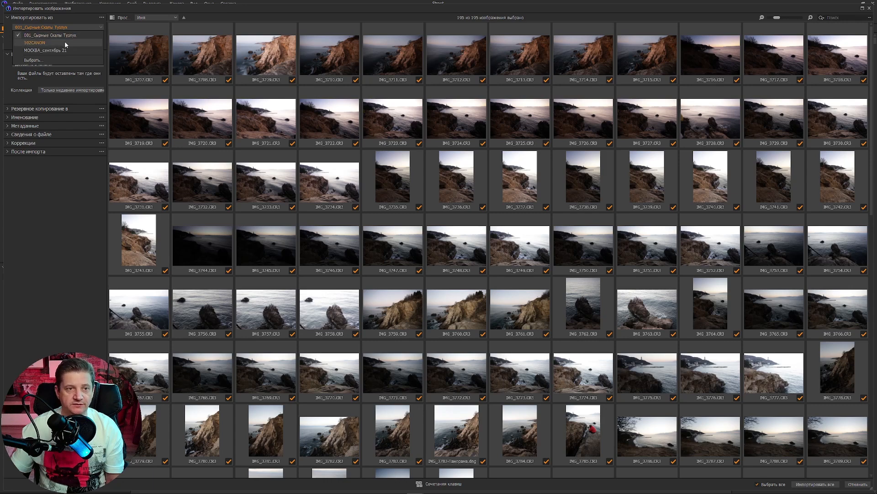
click(35, 61)
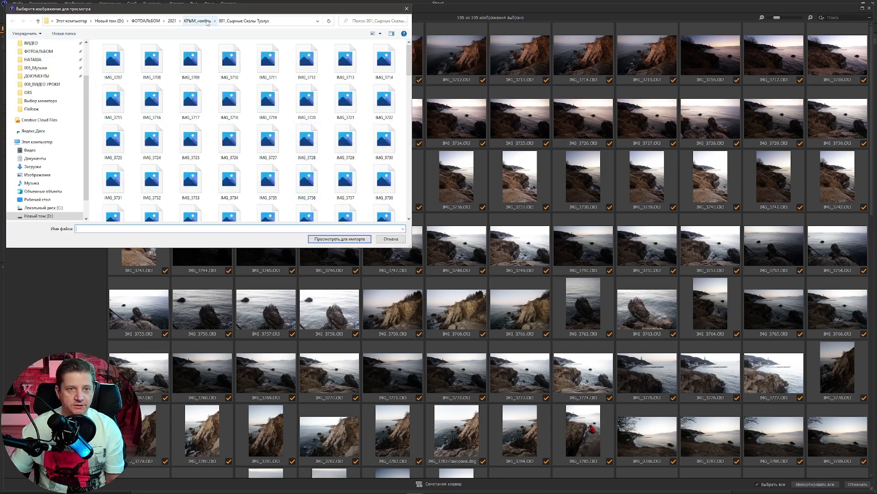
click(172, 21)
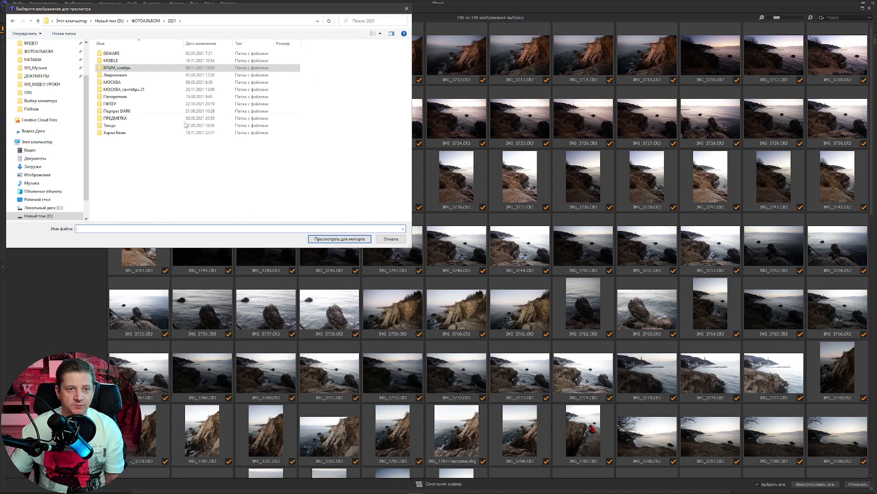
click(116, 91)
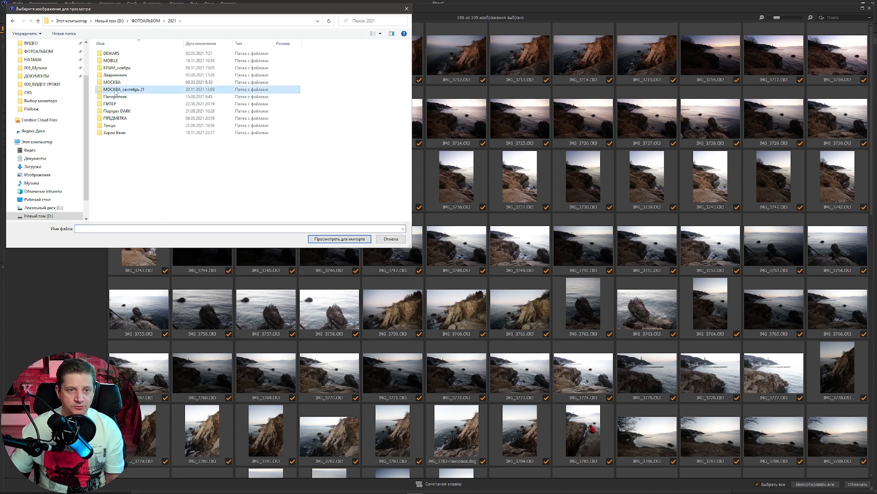
click(343, 239)
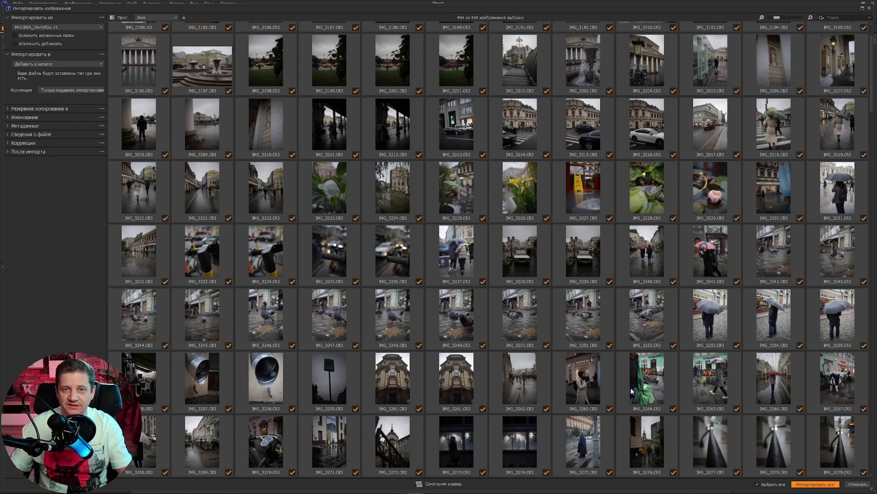
click(818, 488)
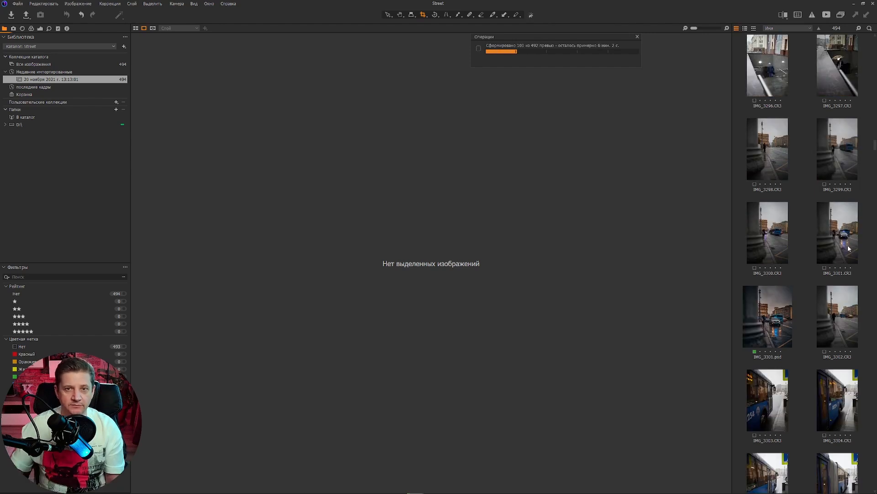
Step: Display IMG_3301.CR3 in the viewer and set the tools to be placed on the right (Расположить справа)
click(849, 248)
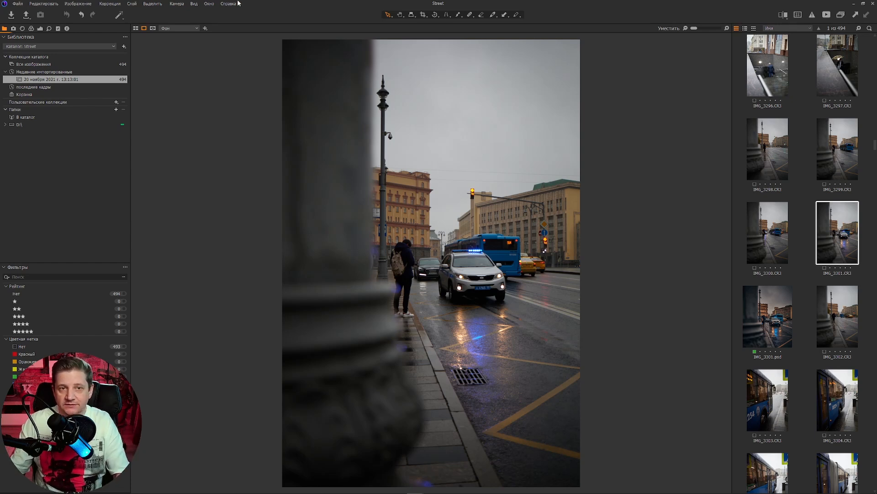
click(193, 4)
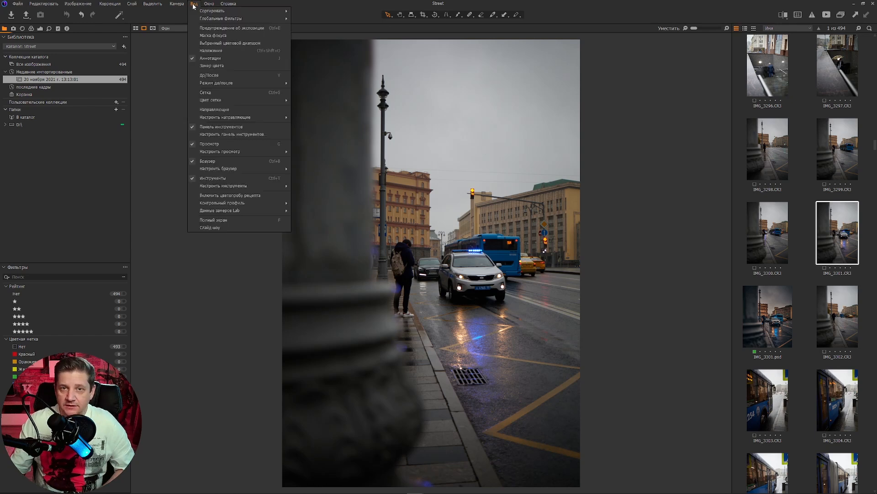
mouse_move(223, 191)
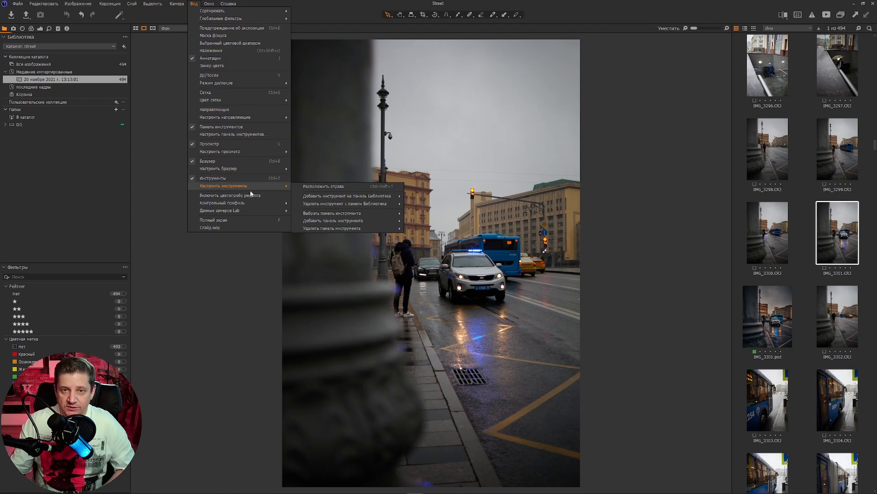
click(332, 190)
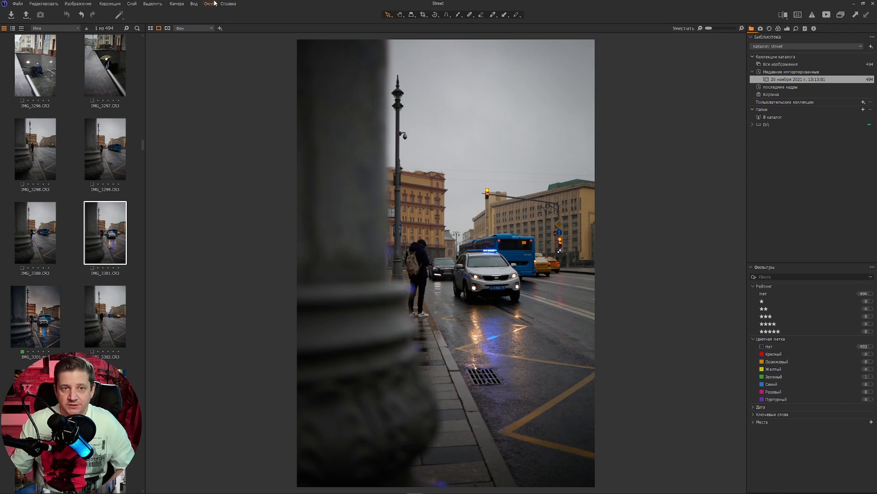
Step: Place the image browser below the viewer as a filmstrip, with the fountain photo IMG_3197.CR3 displayed
click(193, 3)
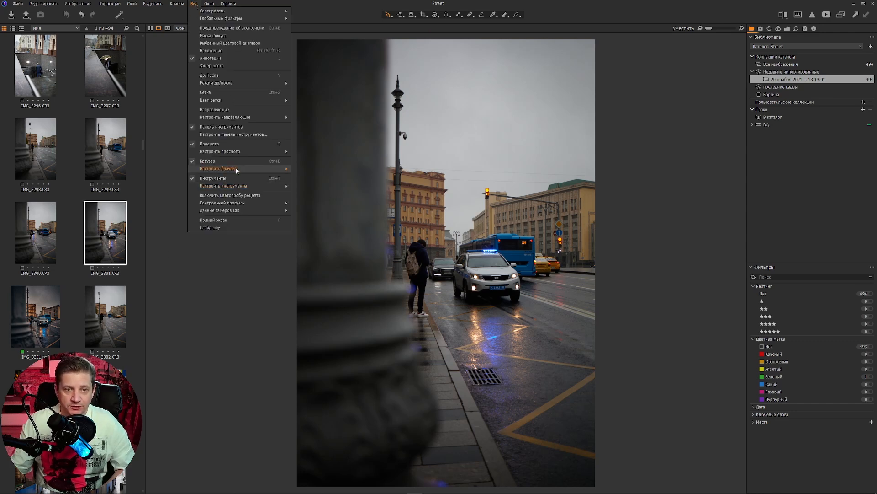
mouse_move(237, 170)
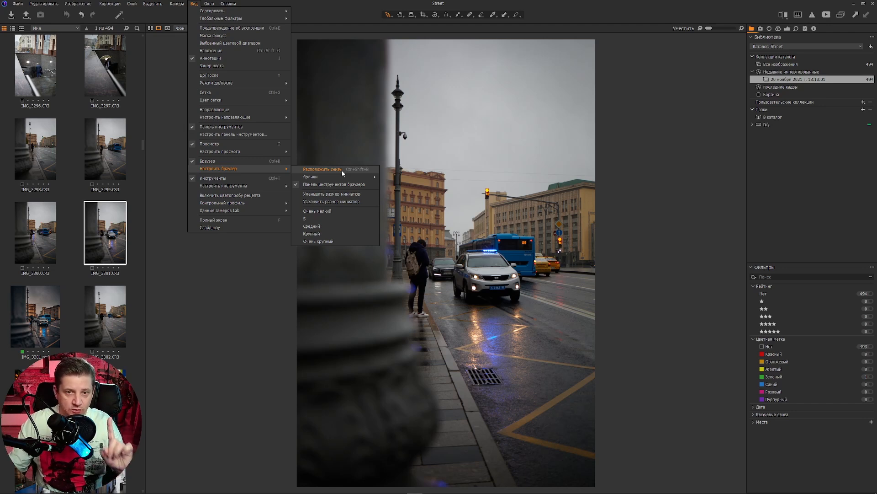
click(233, 278)
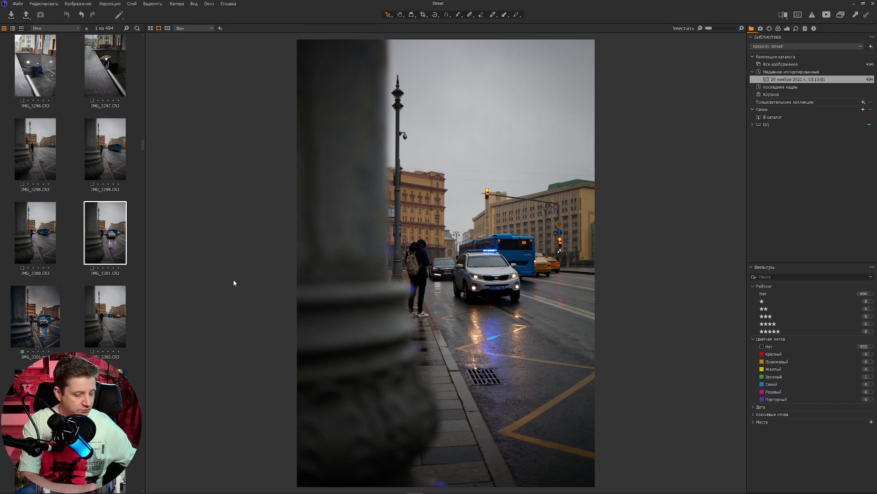
key(ctrl+shift+b)
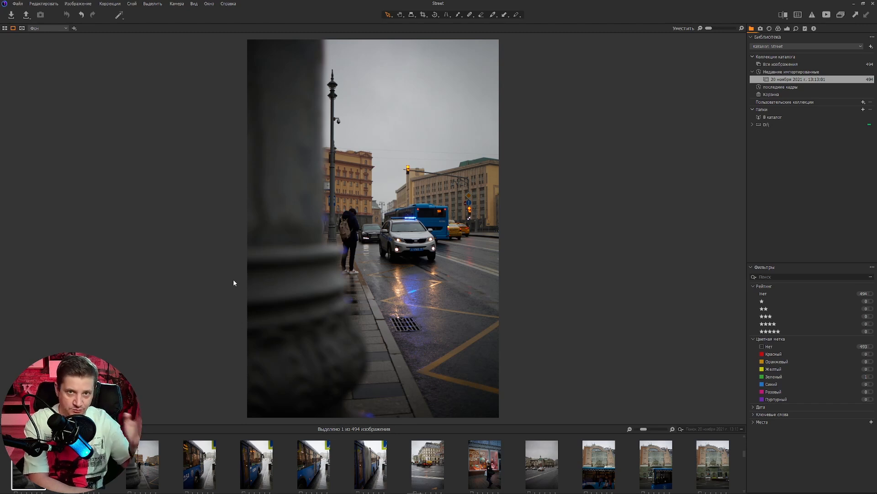
key(ctrl+shift+b)
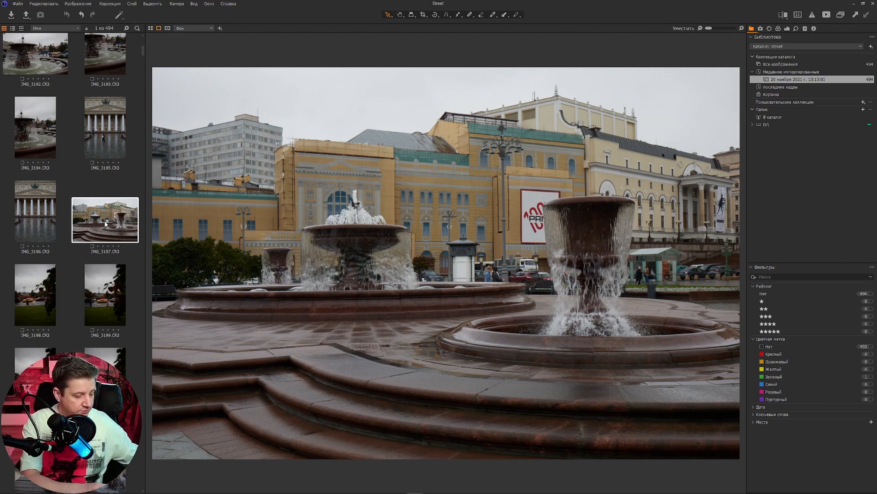
key(ctrl+shift+b)
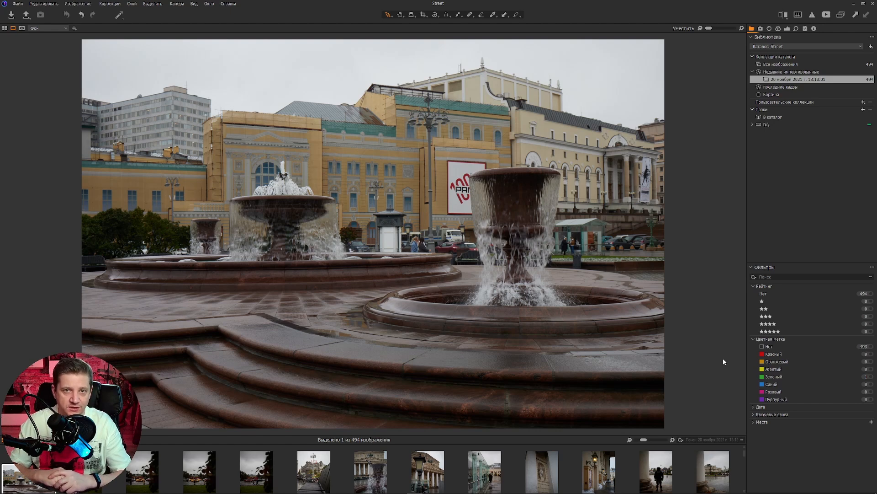
Step: Review the camera capture tools, including the naming, location and adjustments for the next capture
click(761, 29)
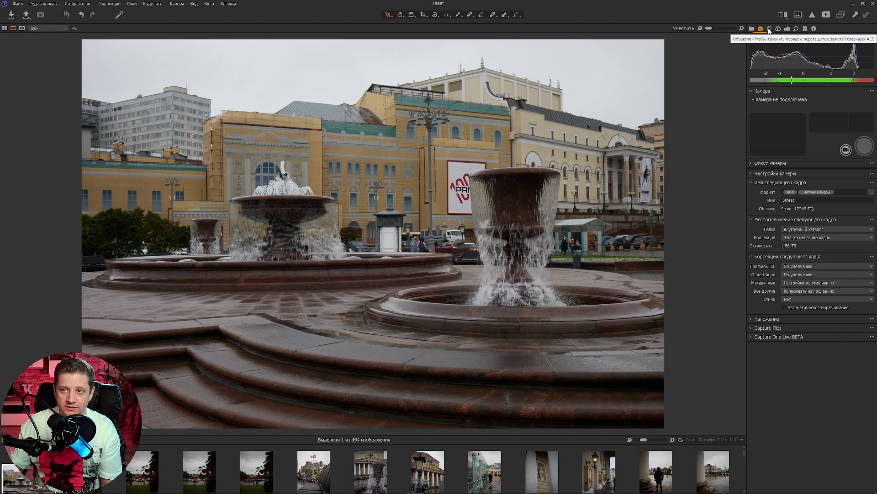
click(770, 30)
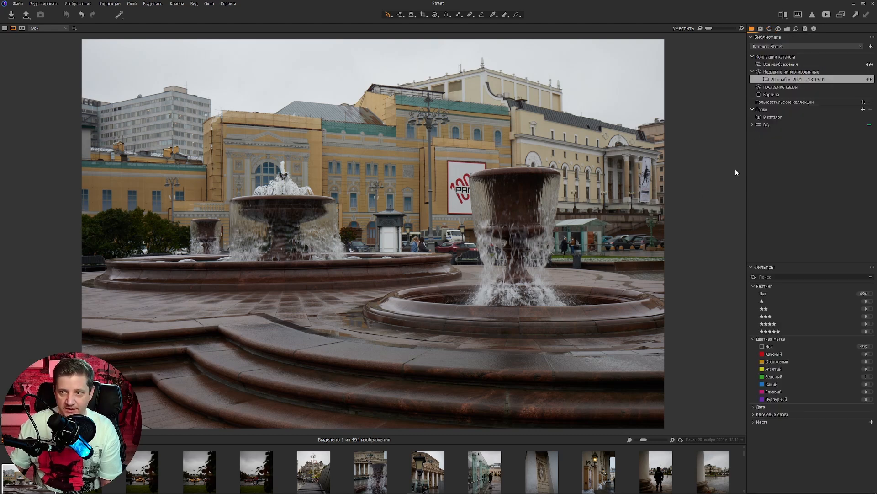
click(760, 29)
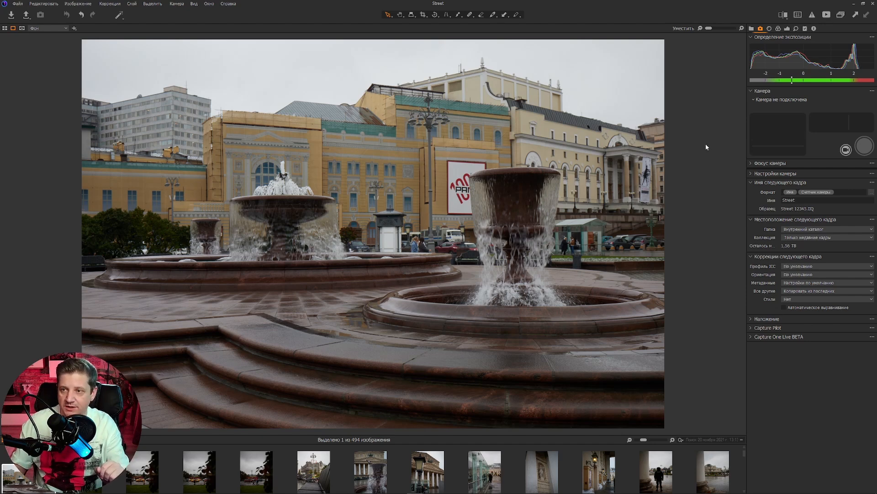
Step: Show the lens tools, check the purple fringing (Пурпурная аберрация) settings, and collapse that section and the lens correction section
click(769, 28)
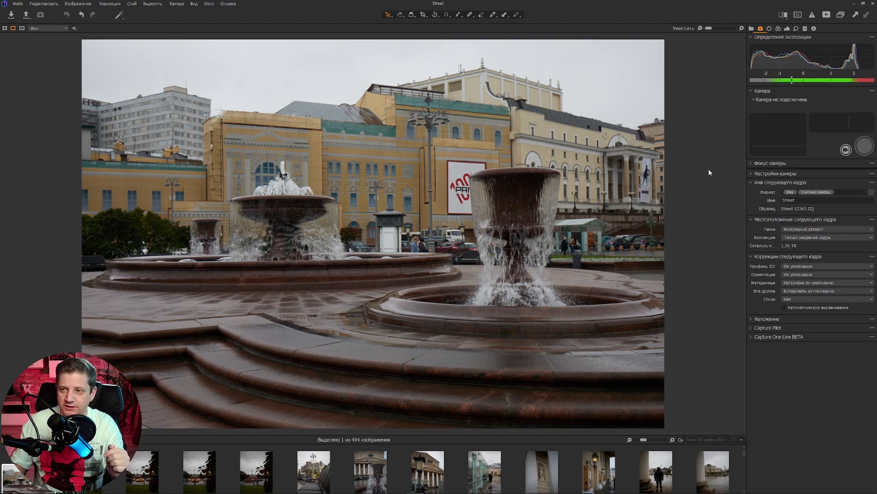
click(770, 28)
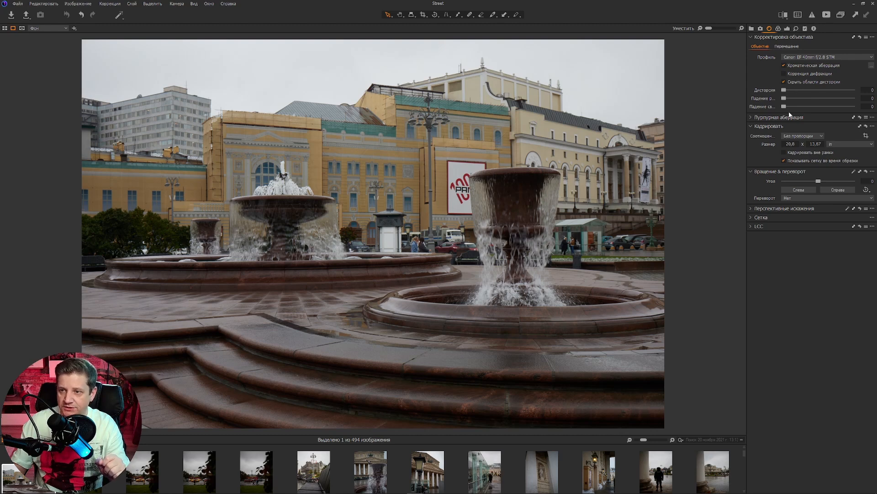
click(750, 117)
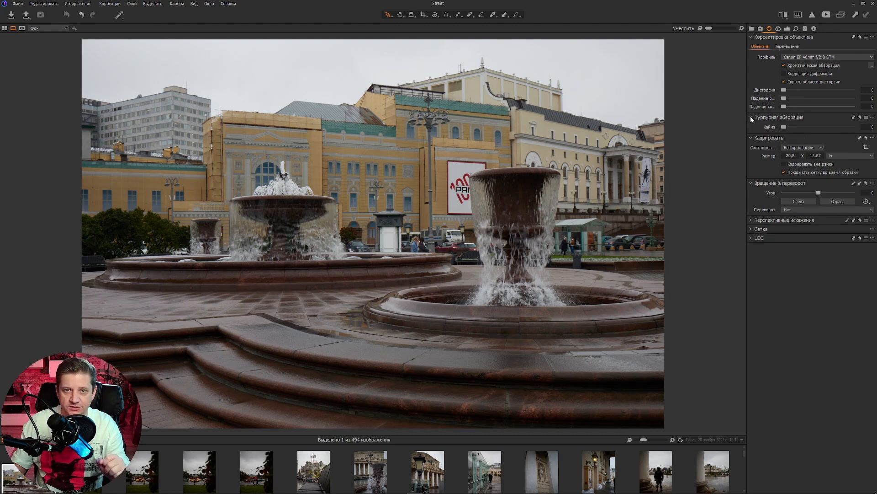
click(752, 118)
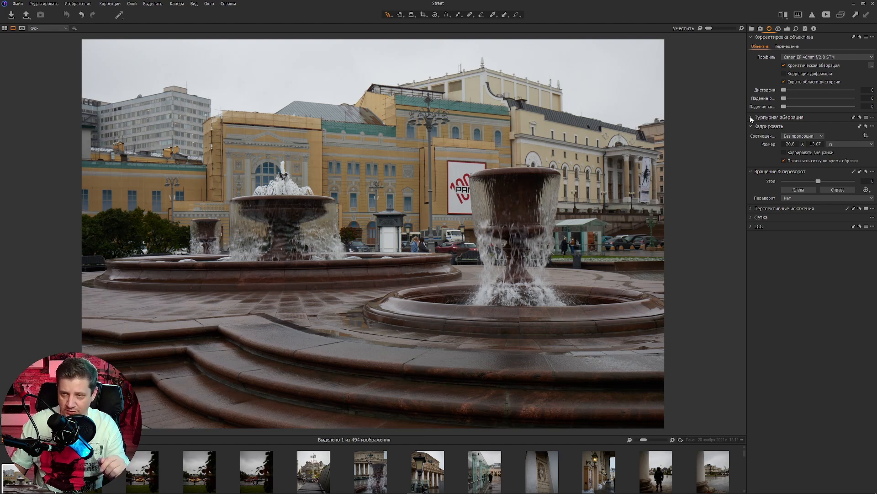
click(751, 38)
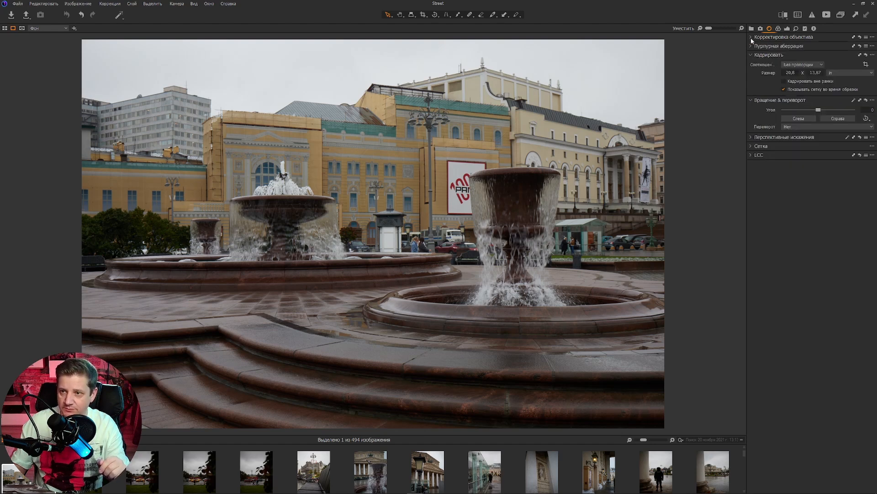
Step: Detach the lens tools Корректировка объектива, Пурпурная аберрация, Вращение & переворот and Перспективные искажения into one floating group
drag(761, 40, 533, 85)
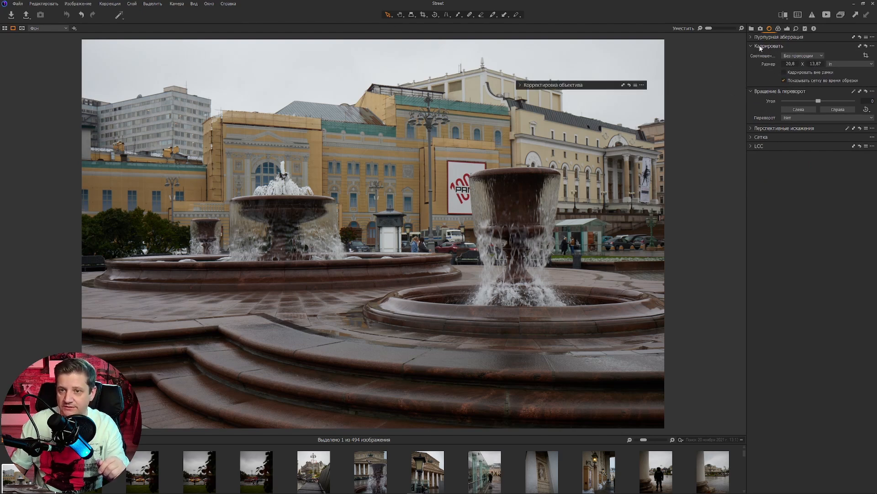
drag(752, 47, 536, 102)
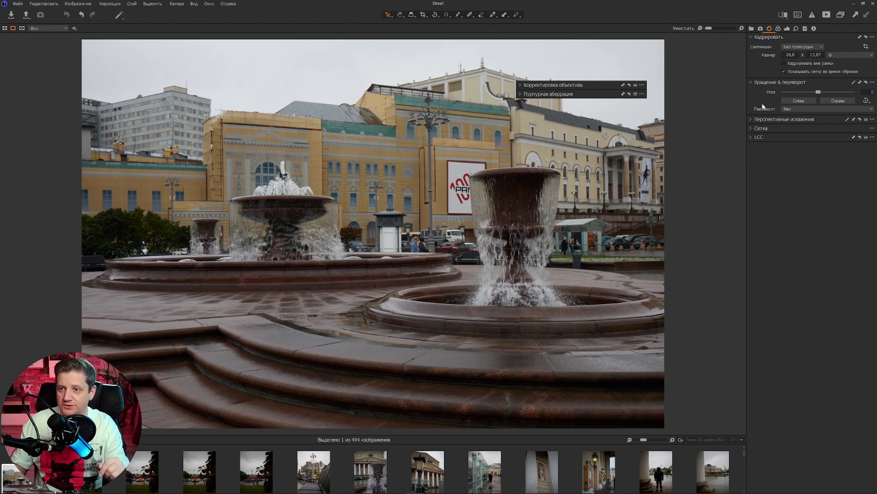
drag(780, 83, 538, 114)
click(521, 103)
drag(769, 82, 537, 114)
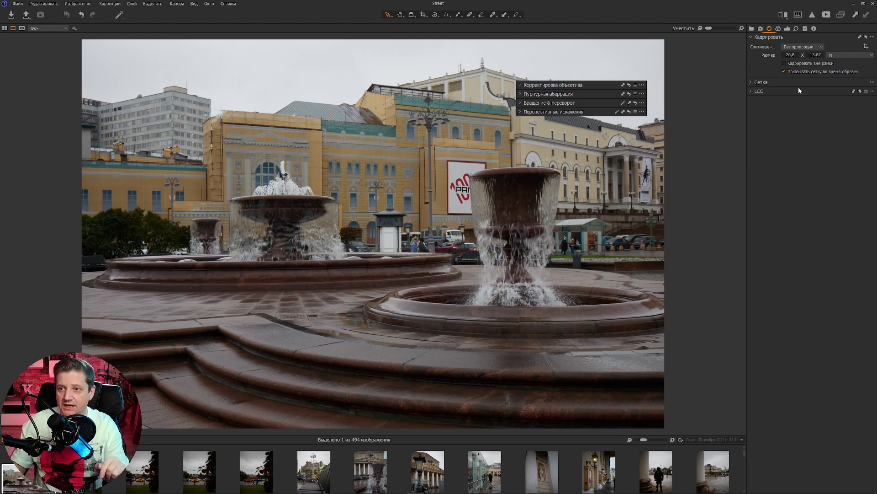
Step: Show the color tools and collapse the Слои, Баланс белого and Цветовой редактор sections
click(778, 29)
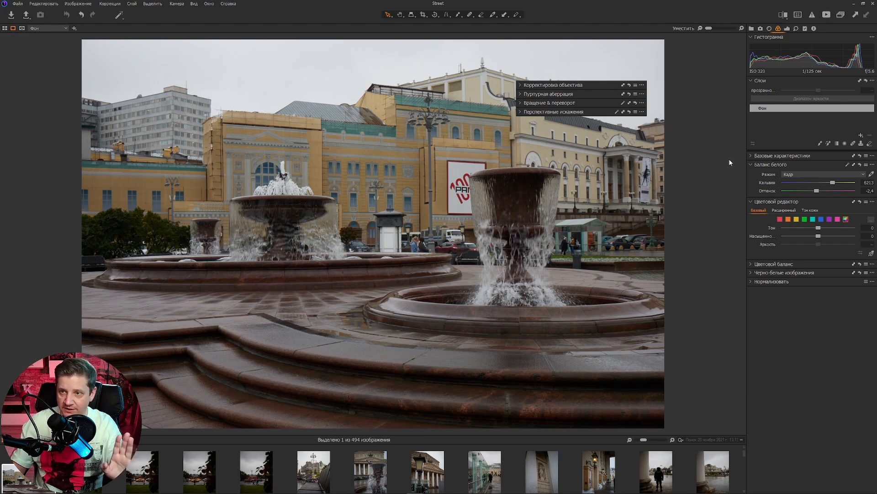
click(751, 81)
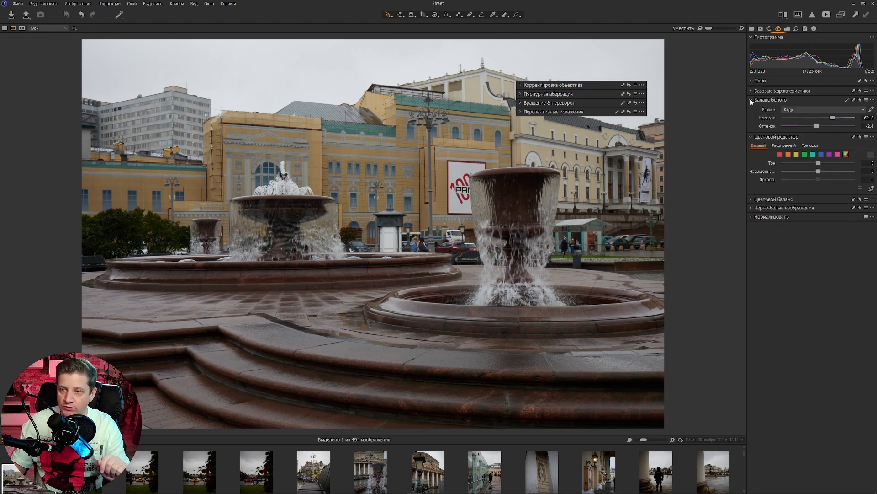
click(751, 99)
click(751, 108)
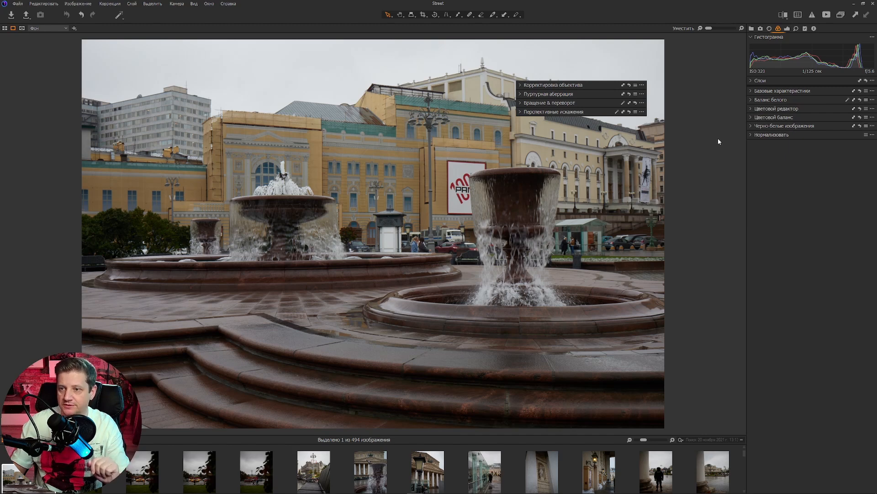
Step: Move the white balance tool (Баланс белого) above Базовые характеристики in the color tools
mouse_move(763, 102)
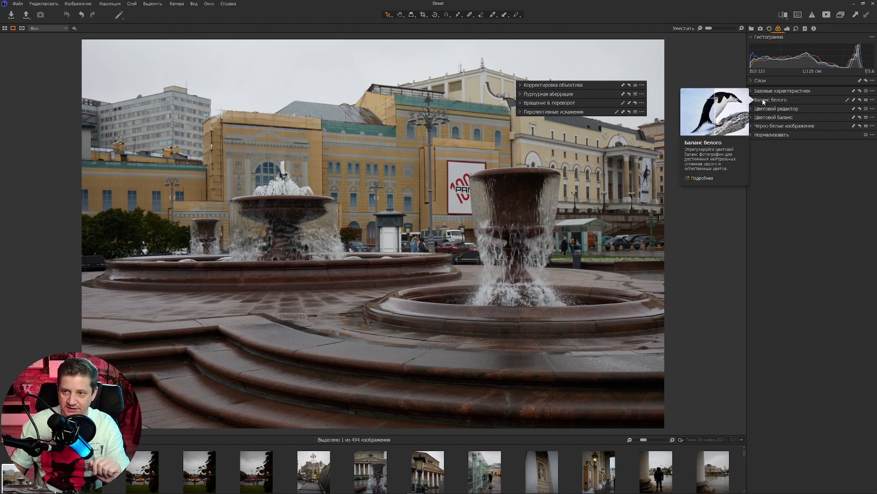
drag(763, 101, 764, 94)
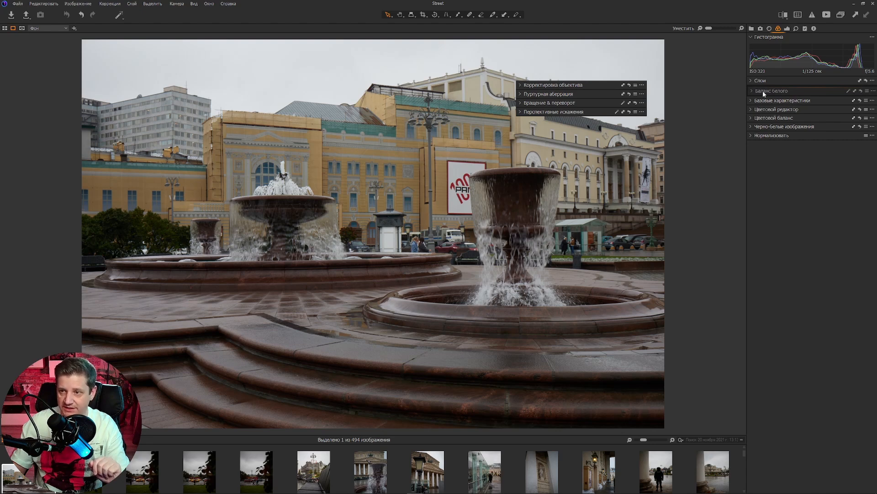
drag(764, 93, 763, 94)
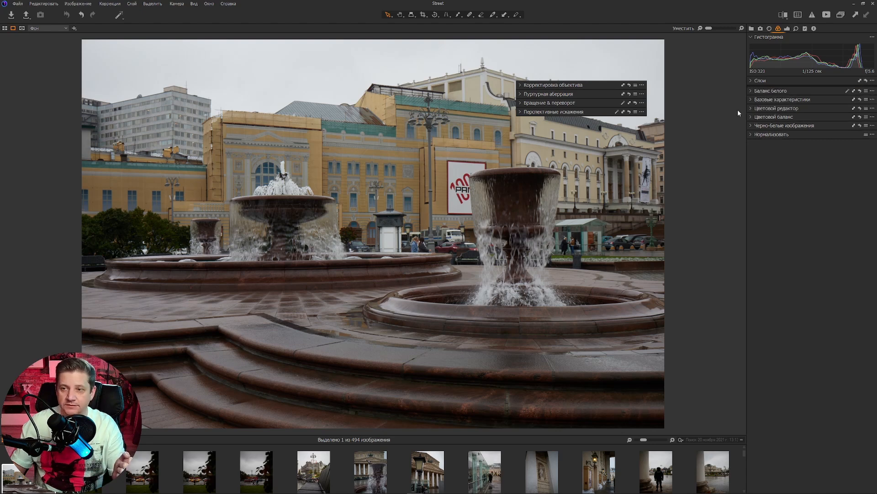
Step: Move Нормализовать above Черно-белые изображения and dock the floating lens tool group between them
mouse_move(776, 136)
drag(775, 136, 775, 124)
click(775, 125)
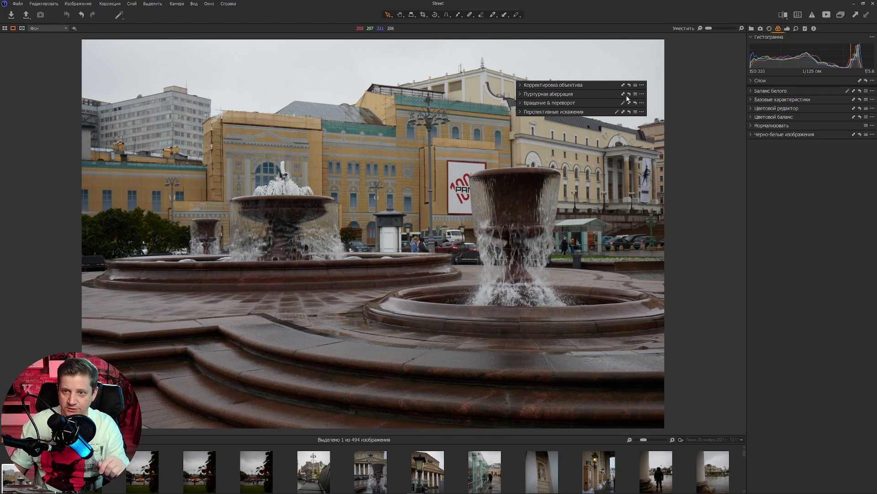
mouse_move(560, 87)
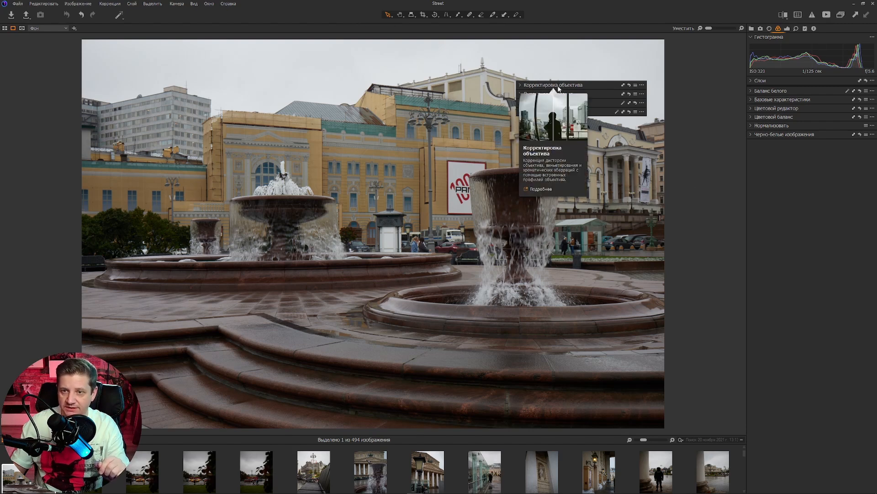
drag(559, 87, 790, 136)
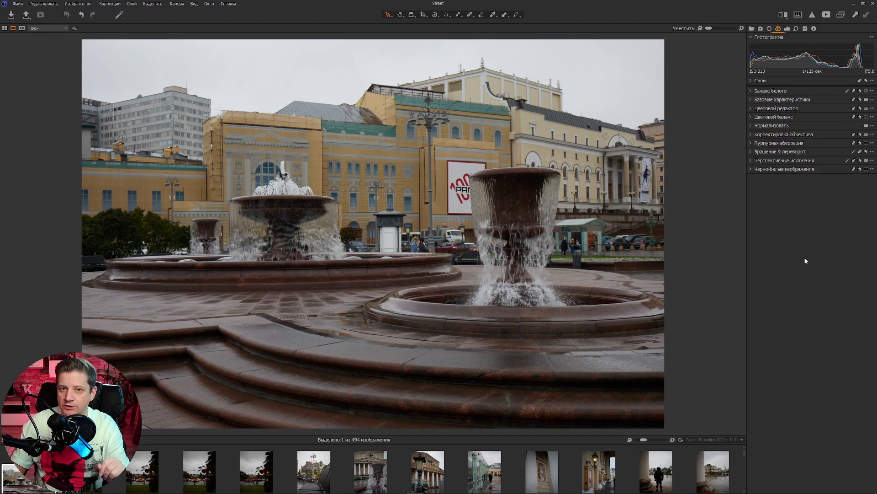
Step: Show the exposure tools, glance at the detail tools, and collapse Баланс белого, Экспозиция and Высокий динамический диапазон
click(788, 30)
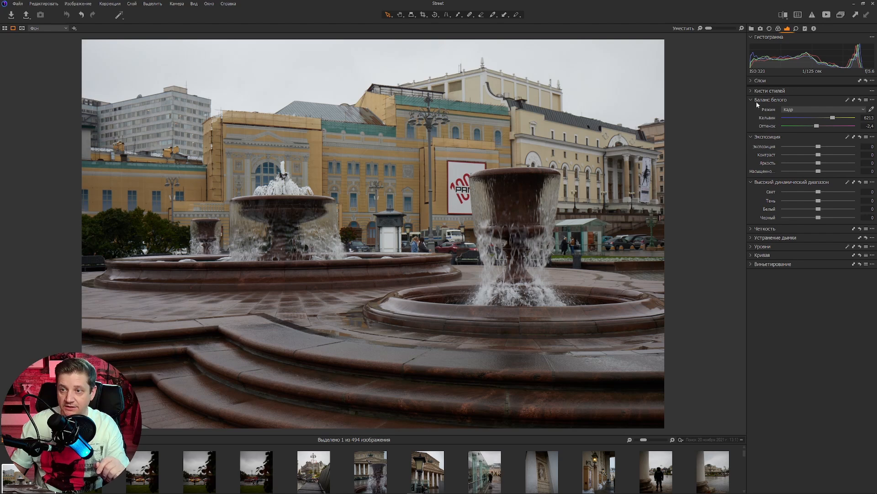
click(751, 100)
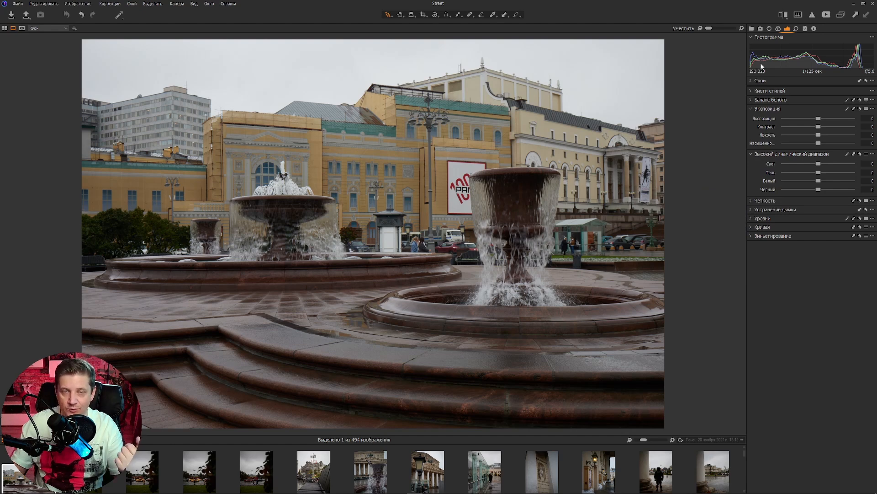
click(796, 28)
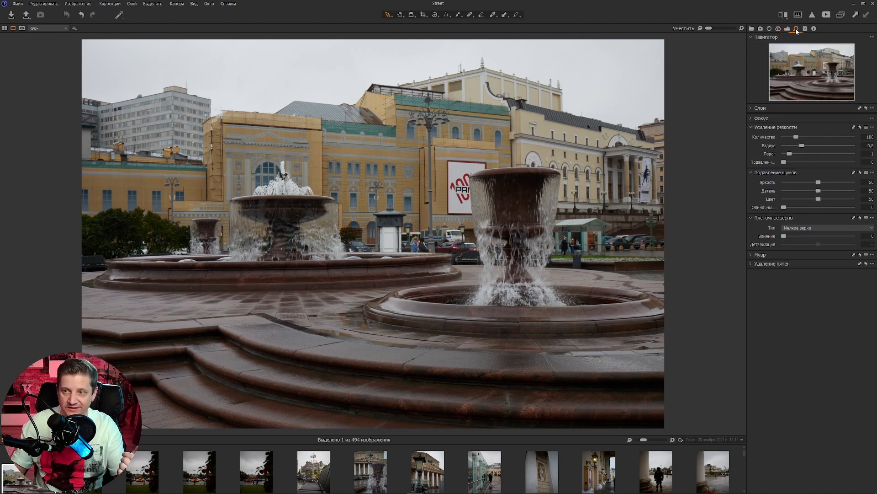
click(787, 29)
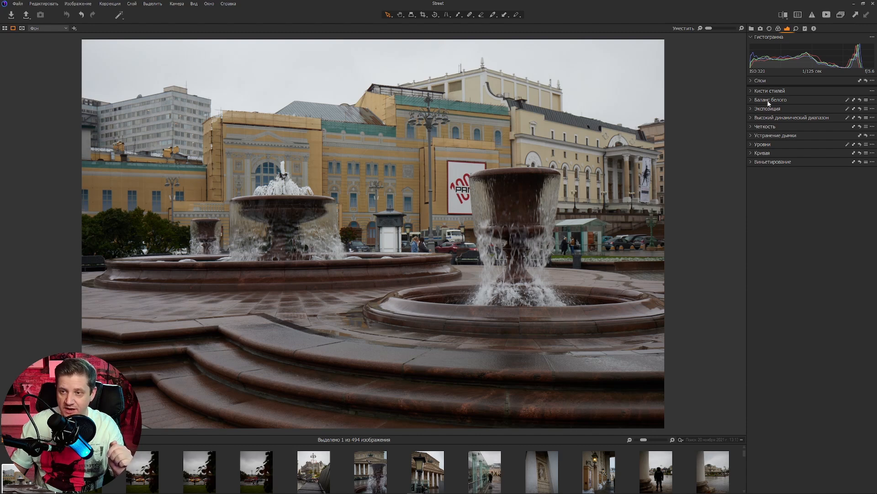
Step: Gather Экспозиция, Высокий динамический диапазон, Четкость, Устранение дымки, Уровни, Кривая and Виньетирование in a floating group and dock it below Баланс белого in the color tools
mouse_move(770, 111)
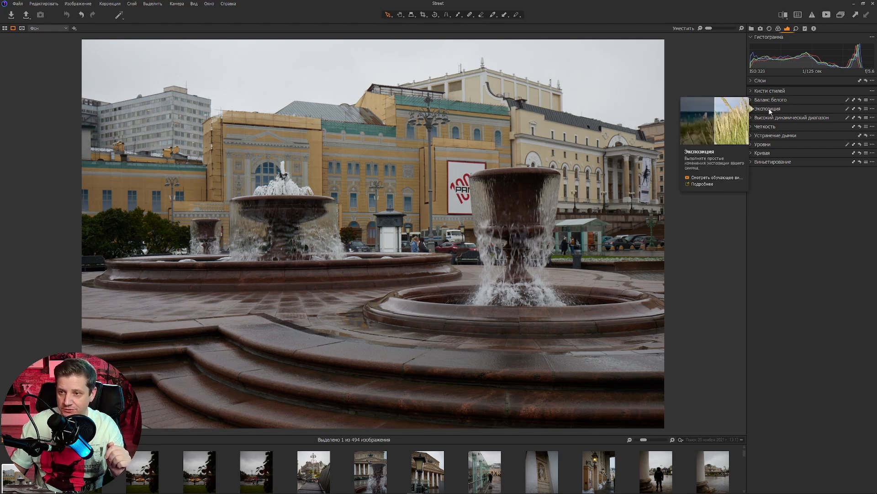
drag(761, 111, 504, 106)
drag(765, 109, 511, 115)
drag(759, 111, 514, 124)
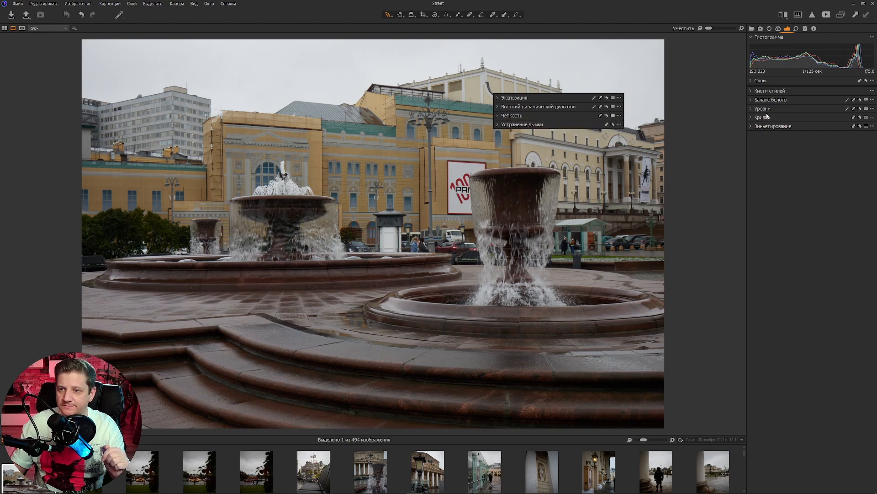
drag(772, 108, 511, 88)
drag(772, 108, 517, 146)
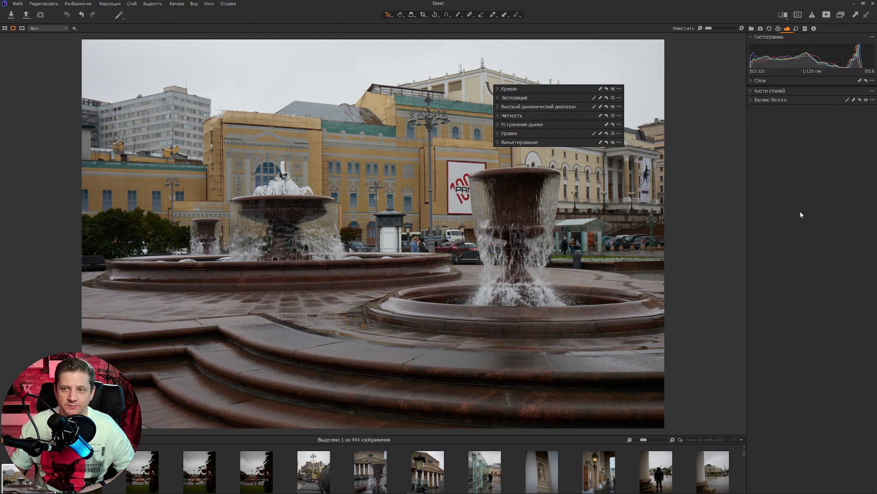
click(779, 28)
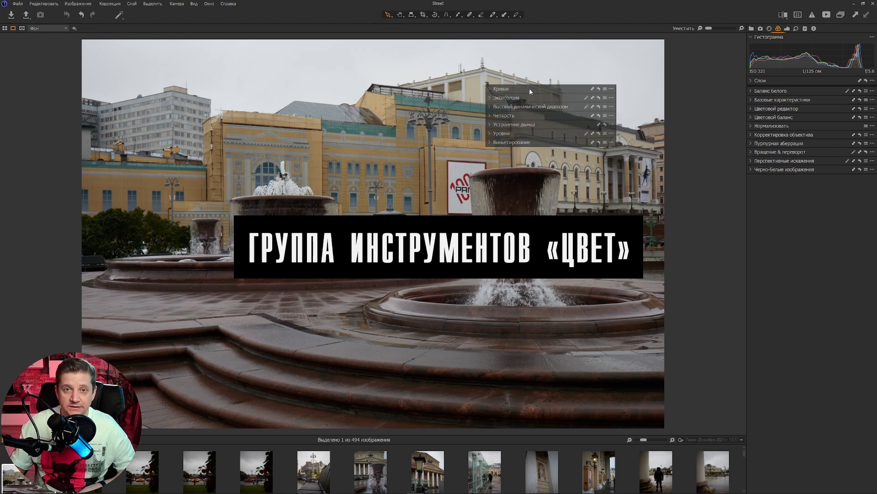
drag(529, 87, 790, 100)
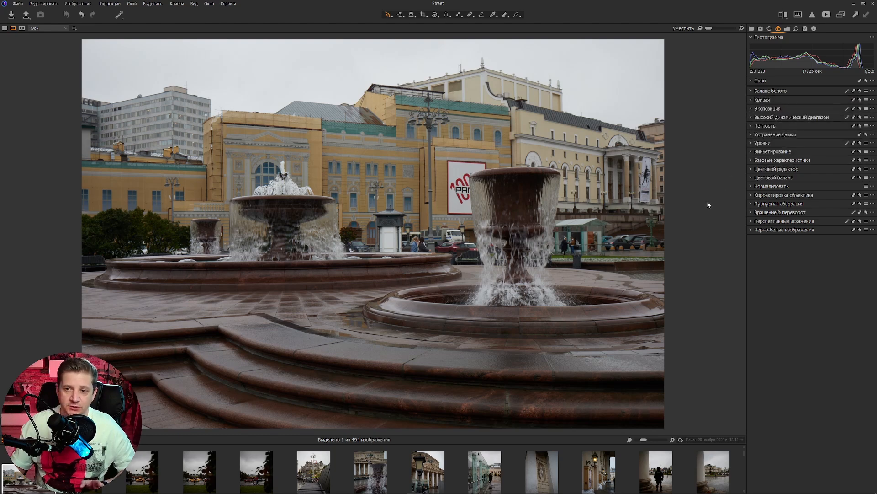
Step: Check the Базовые характеристики settings, collapse the section and remove the tool from the color tools
click(752, 160)
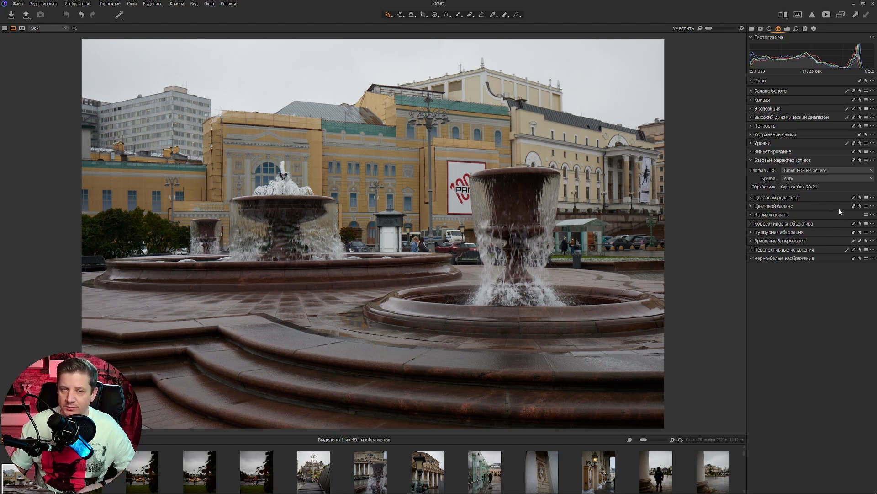
click(751, 160)
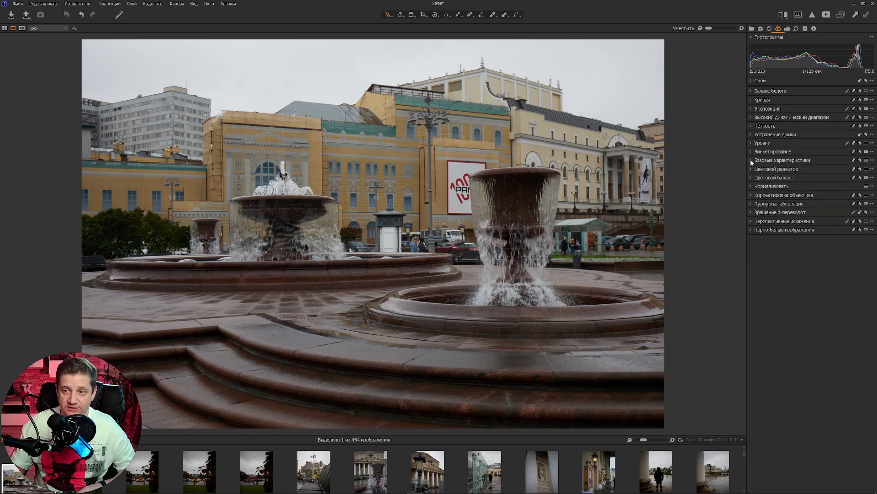
click(873, 161)
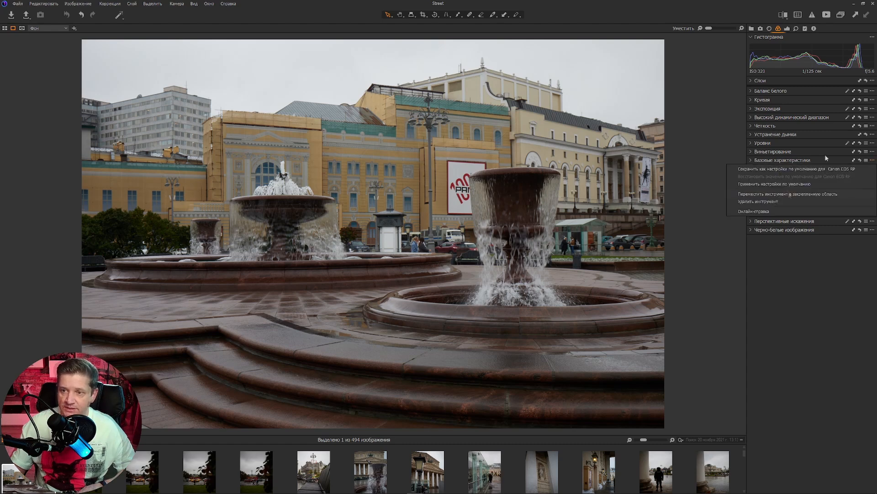
click(771, 203)
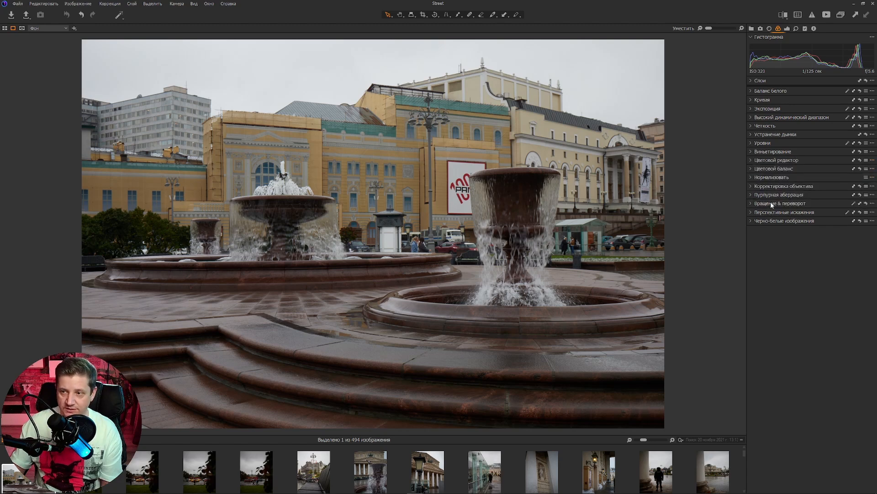
Step: Review the list of tools that can be added to the color tools without adding any
right_click(781, 257)
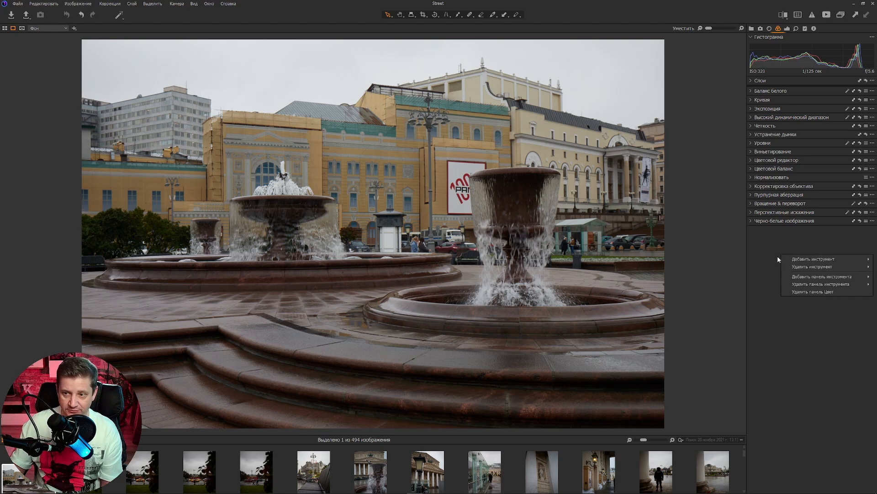
mouse_move(794, 261)
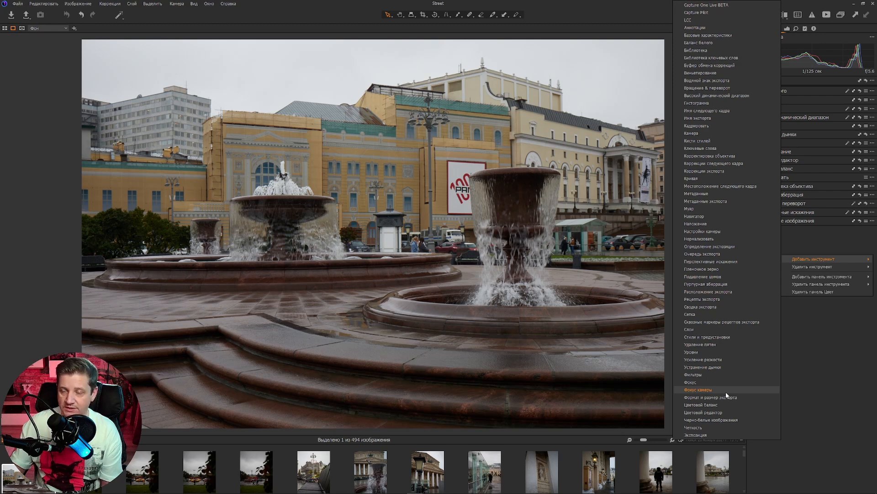
click(815, 311)
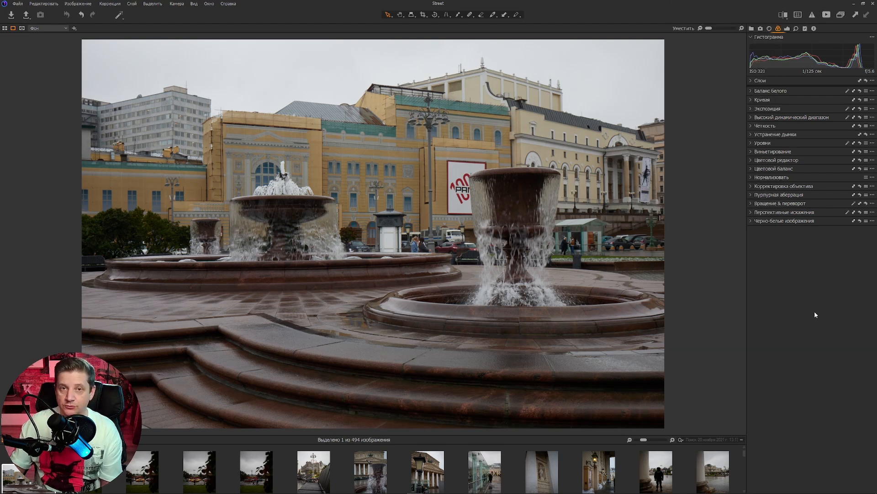
Step: Move the detail tools Усиление резкости, Подавление шумов, Пленочное зерно and Удаление пятен to the end of the color tools
click(796, 29)
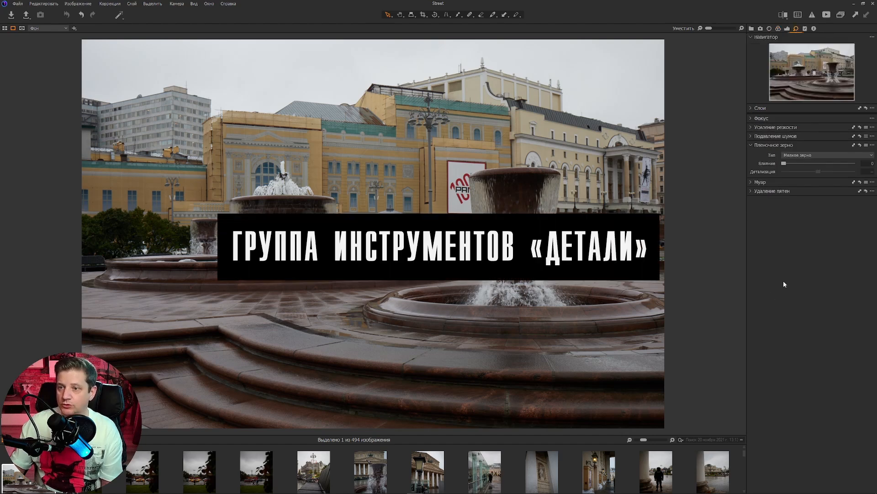
drag(761, 130, 503, 122)
drag(770, 132, 512, 150)
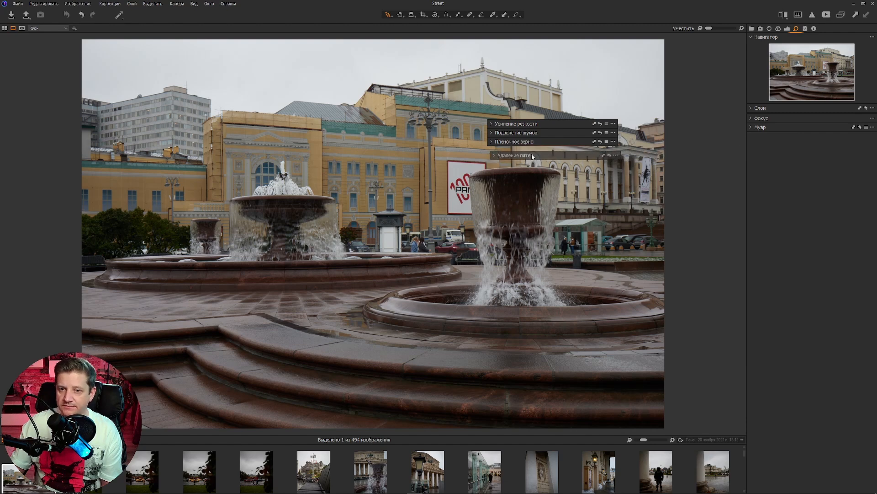
click(779, 29)
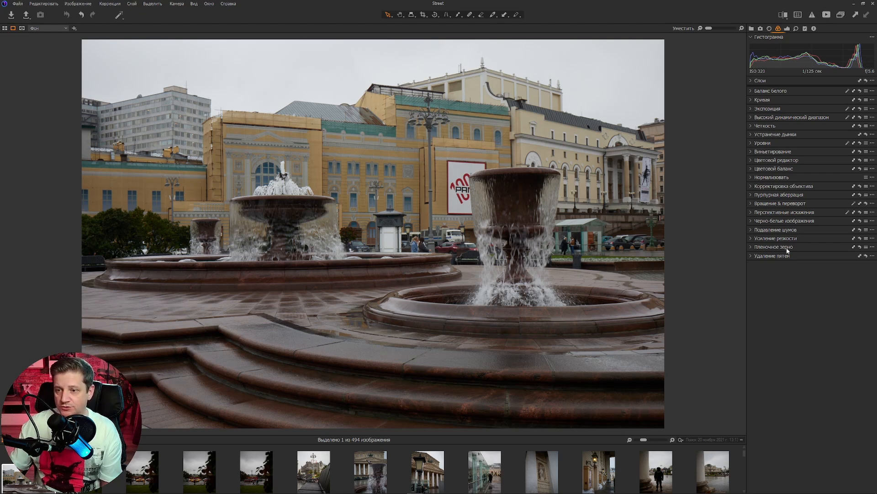
Step: Place Пленочное зерно above Подавление шумов and move Черно-белые изображения to the end of the color tools
drag(798, 247, 802, 231)
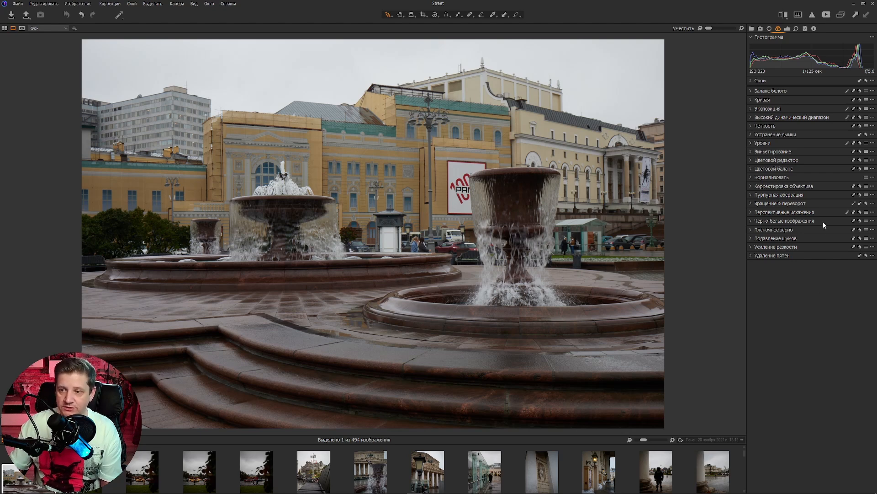
drag(823, 222, 821, 258)
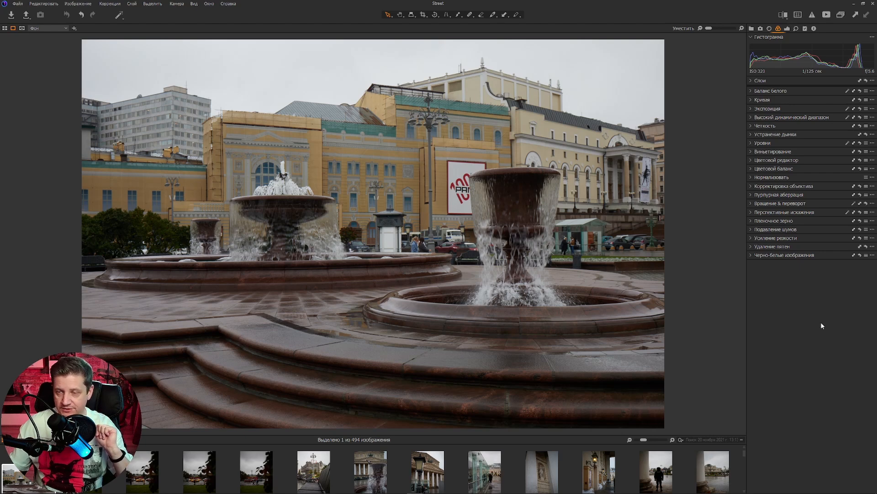
Step: Collapse Стили и предустановки in the style tools and move it to the color tools above Баланс белого
click(805, 28)
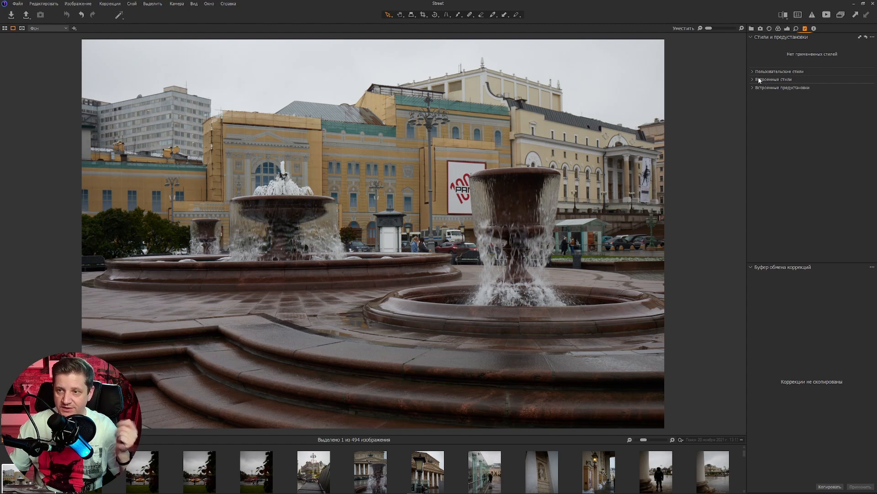
click(752, 37)
drag(761, 39, 780, 89)
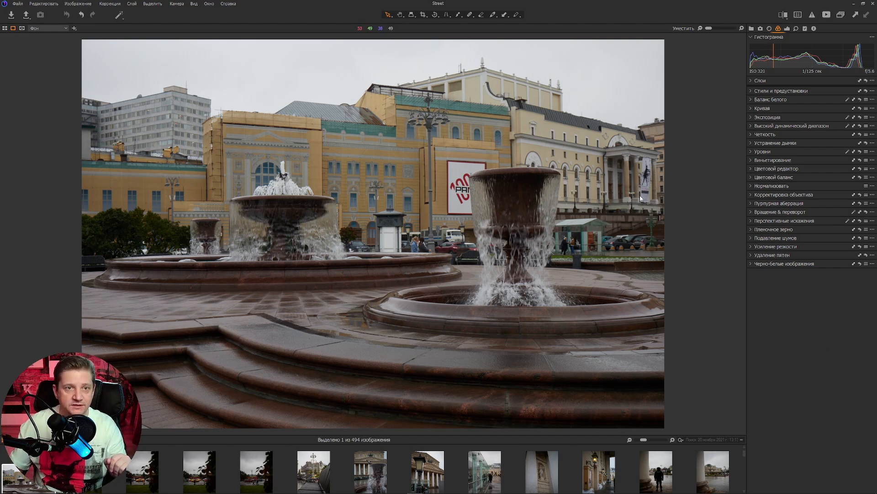
Step: Save the customized workspace under the name basic
click(209, 4)
mouse_move(230, 14)
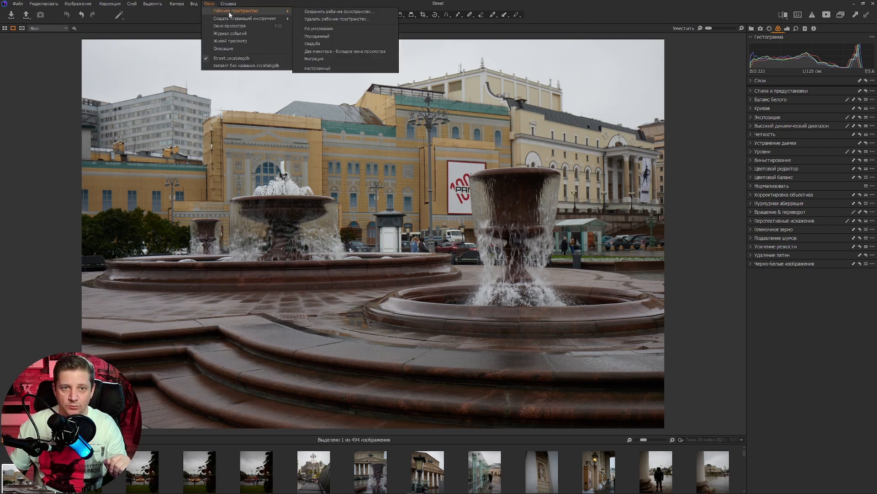
click(339, 11)
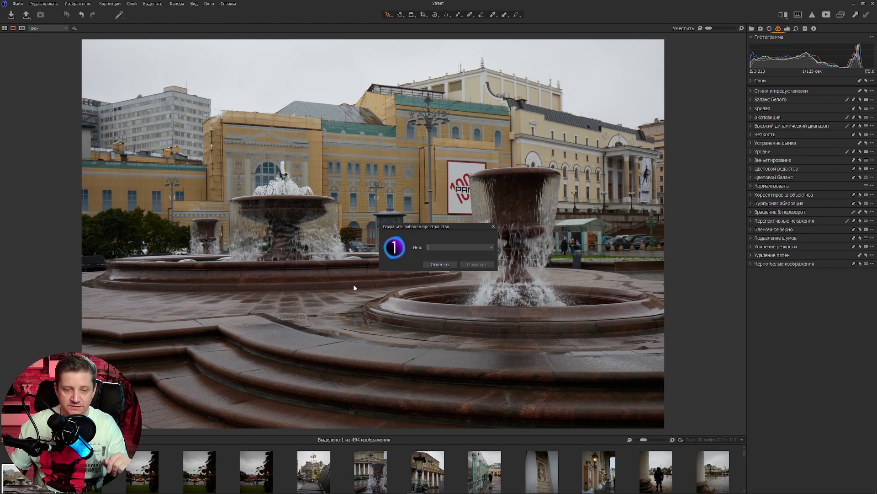
text(basic)
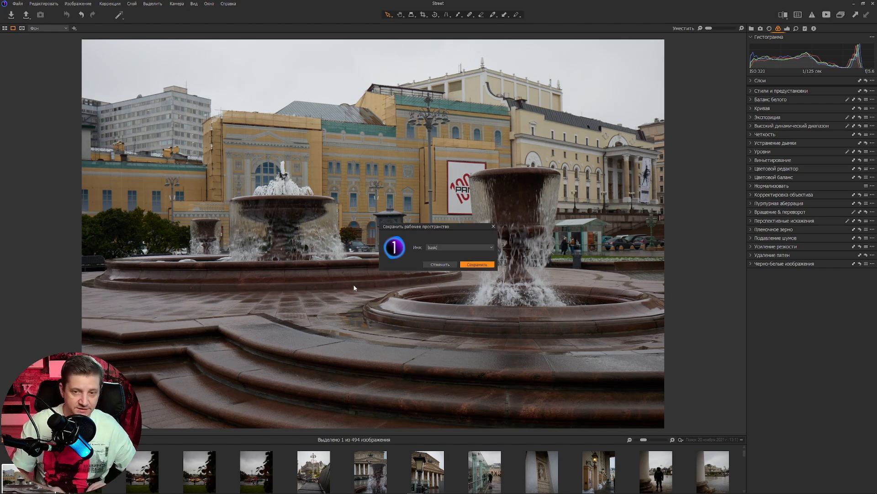
click(478, 265)
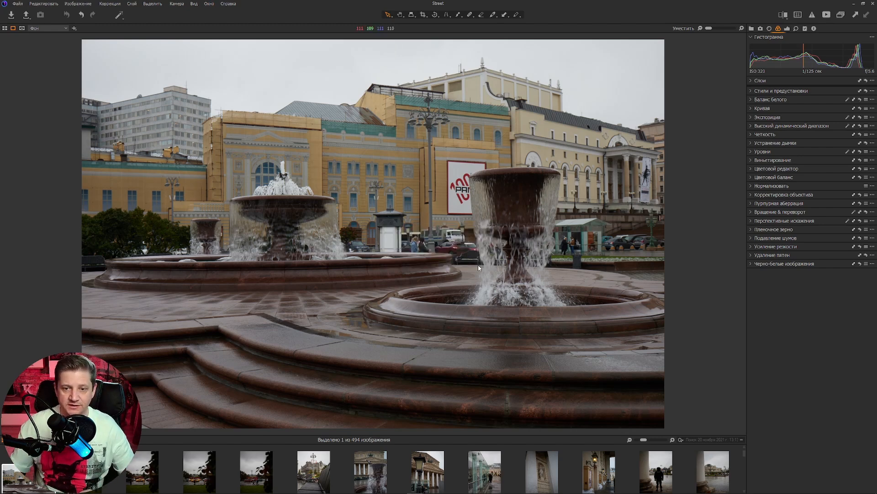
Step: Switch the workspace to По умолчанию
click(208, 5)
mouse_move(222, 11)
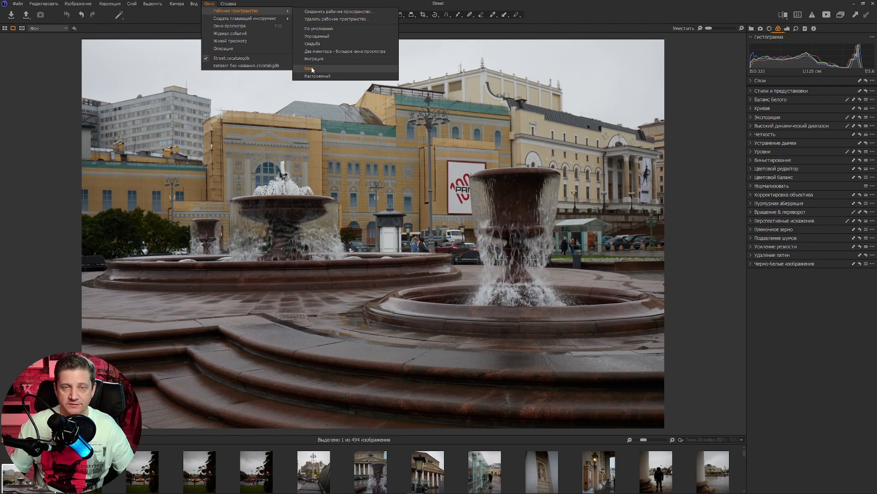
click(327, 29)
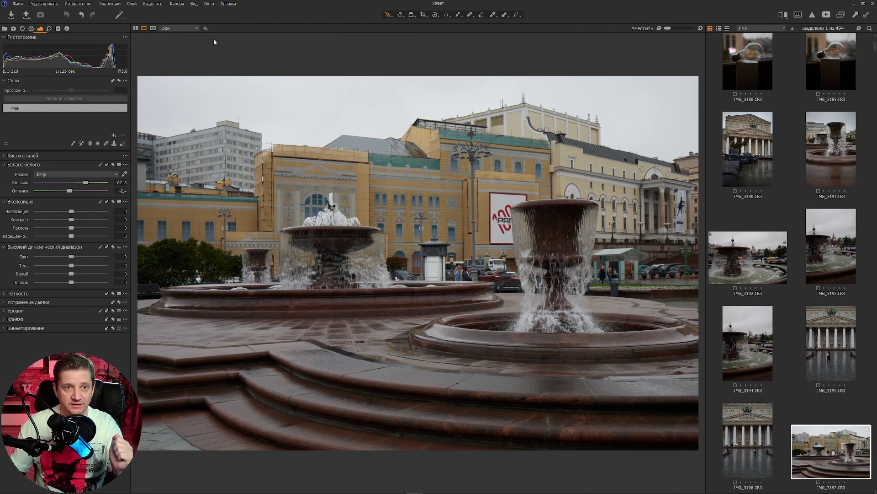
Step: Restore the saved basic workspace and show its color tools
click(210, 4)
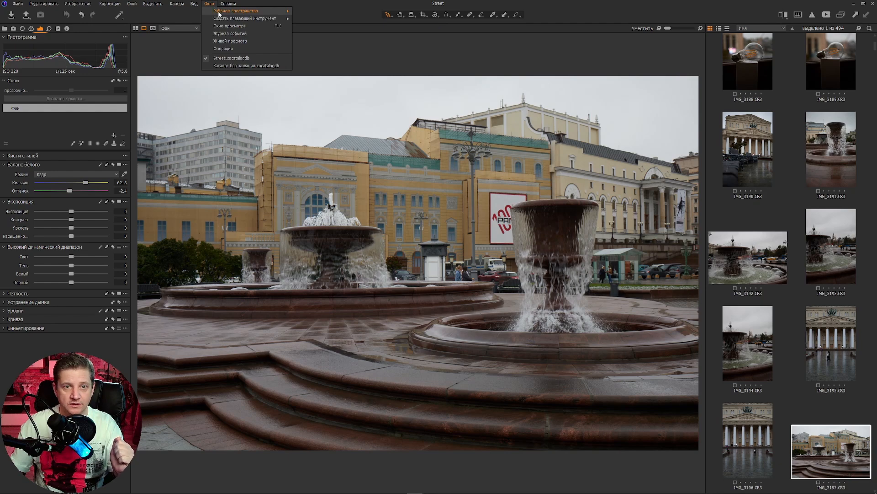
mouse_move(219, 13)
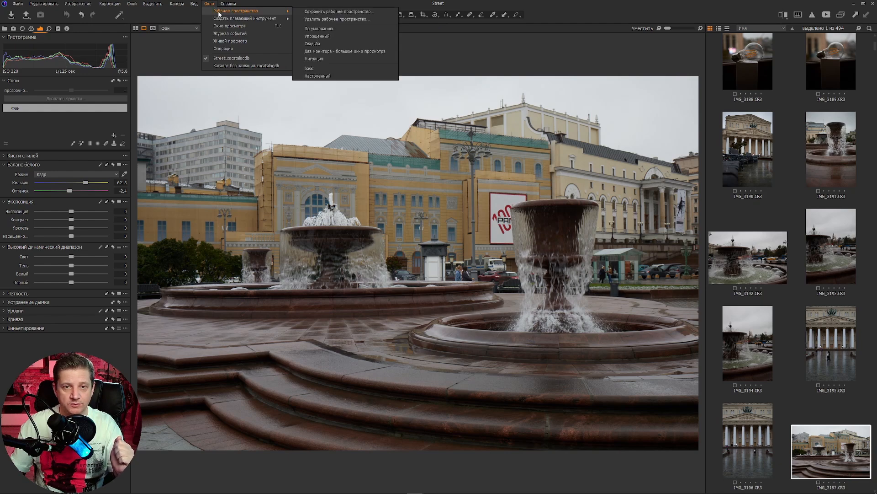
click(317, 69)
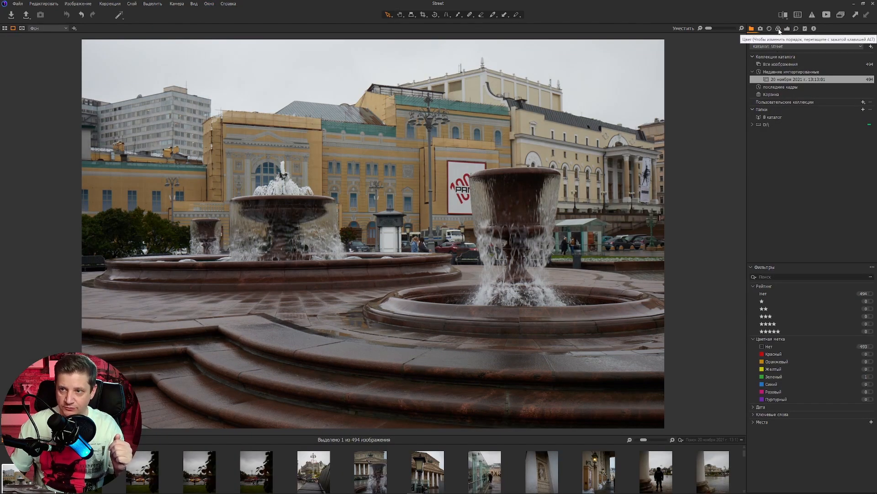
click(779, 29)
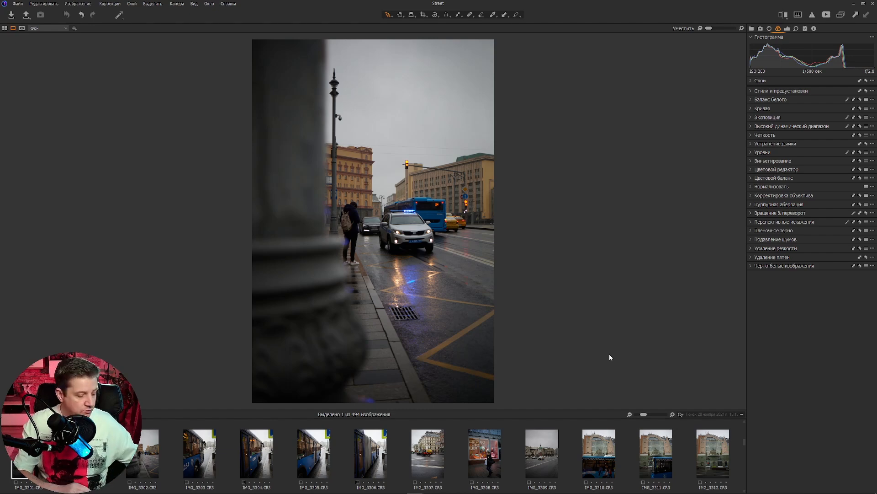
Step: Dock the thumbnail browser vertically beside the viewer and straighten the street photo along a nearly horizontal line across its middle
key(ctrl+shift+b)
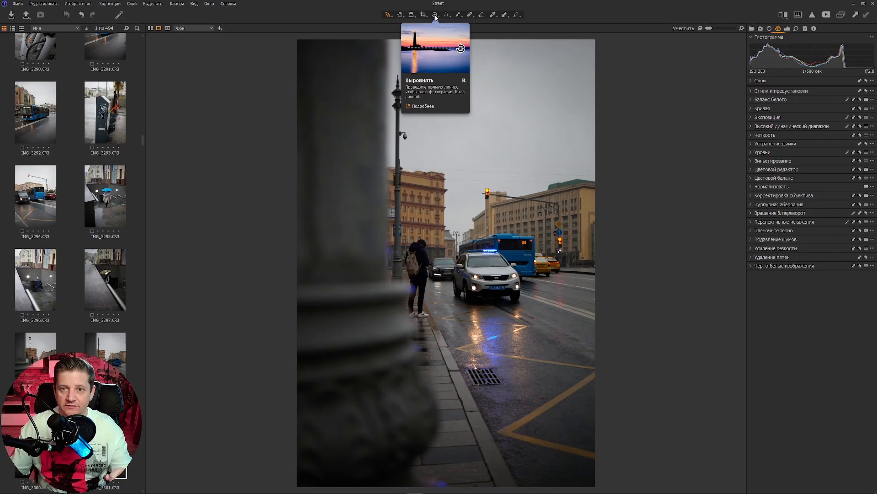
click(431, 28)
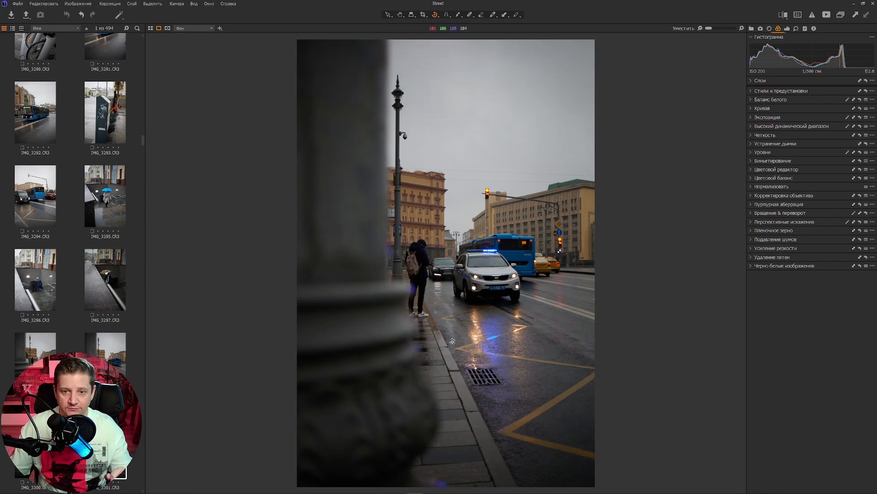
drag(329, 273, 592, 275)
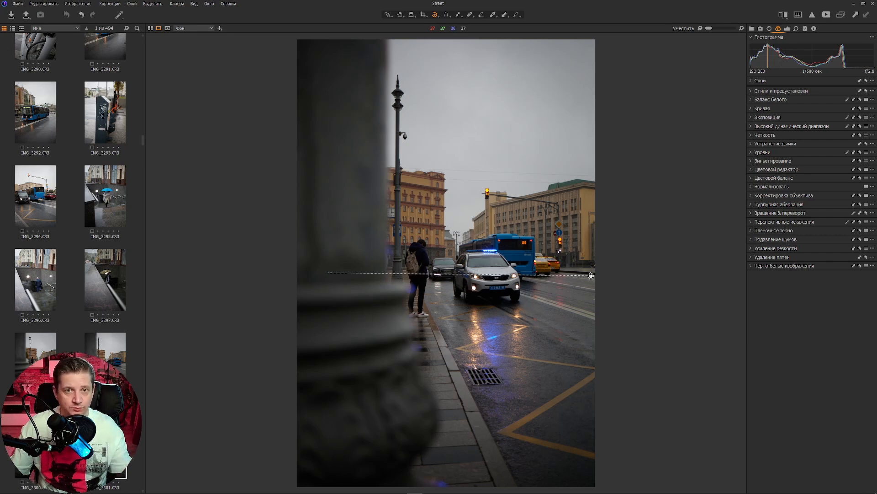
drag(591, 275, 591, 275)
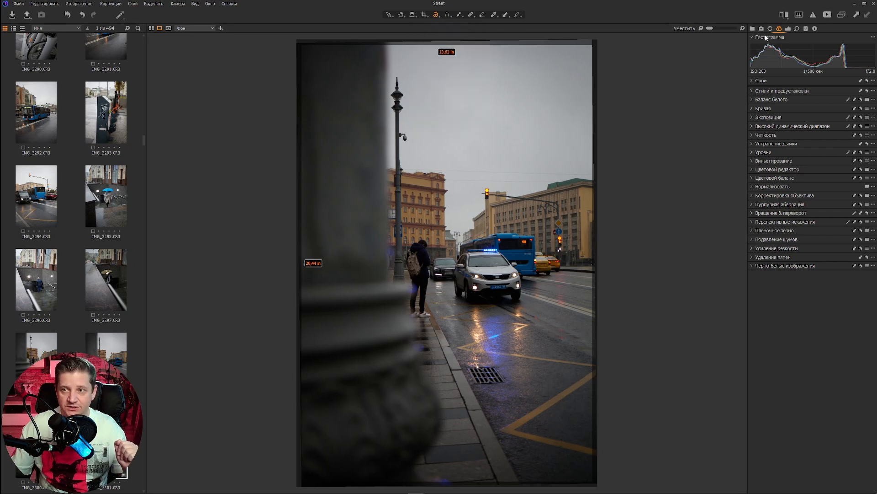
Step: Correct the vertical perspective by aligning one guide with the lamp post and the other with the traffic light, and apply it
click(447, 15)
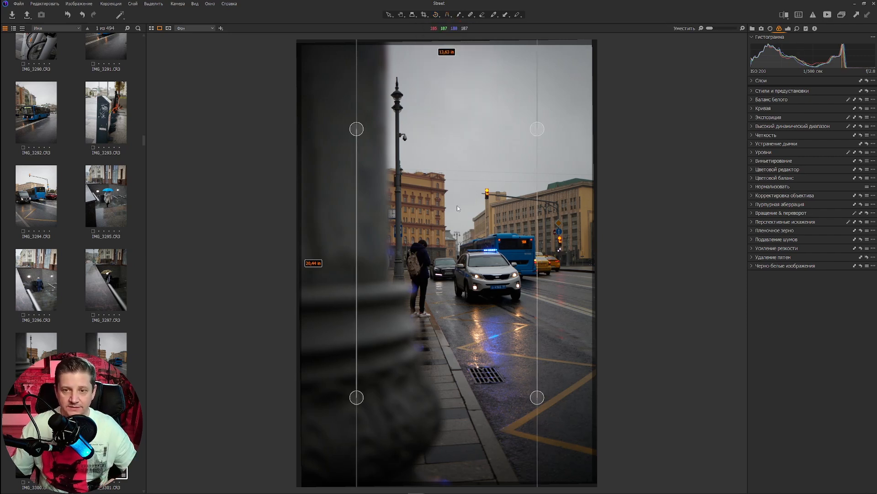
drag(357, 129, 398, 93)
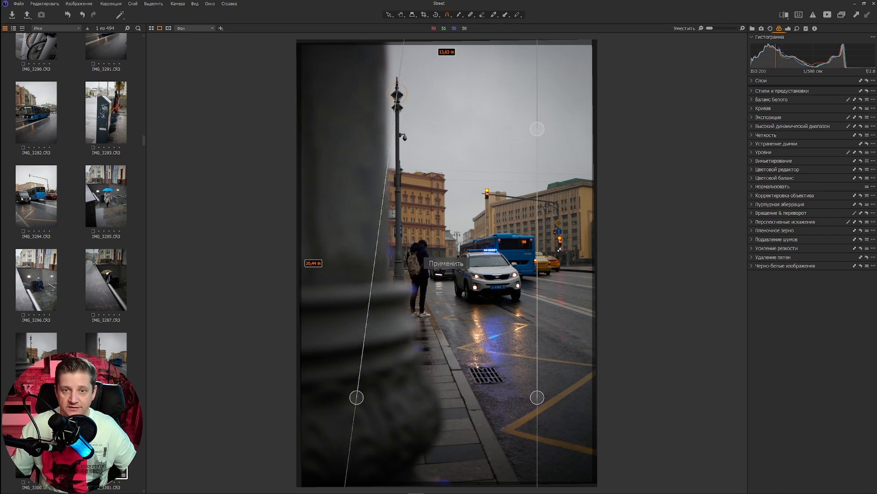
drag(357, 398, 401, 366)
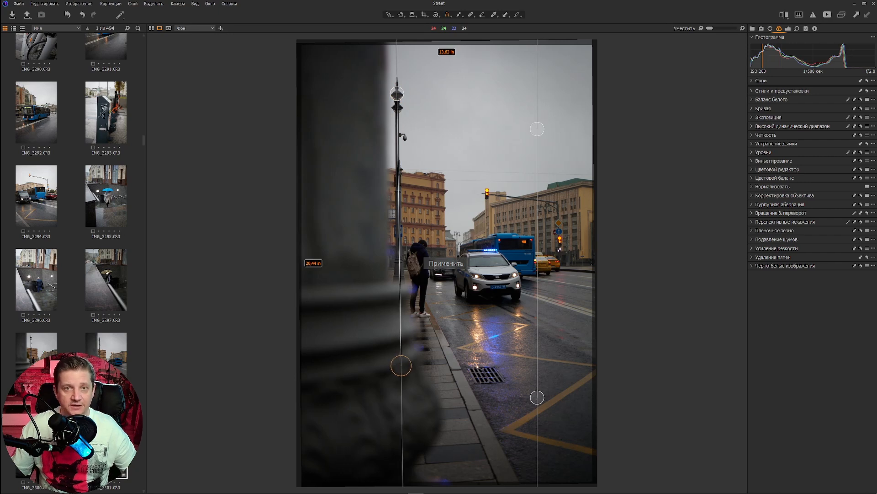
drag(537, 129, 480, 93)
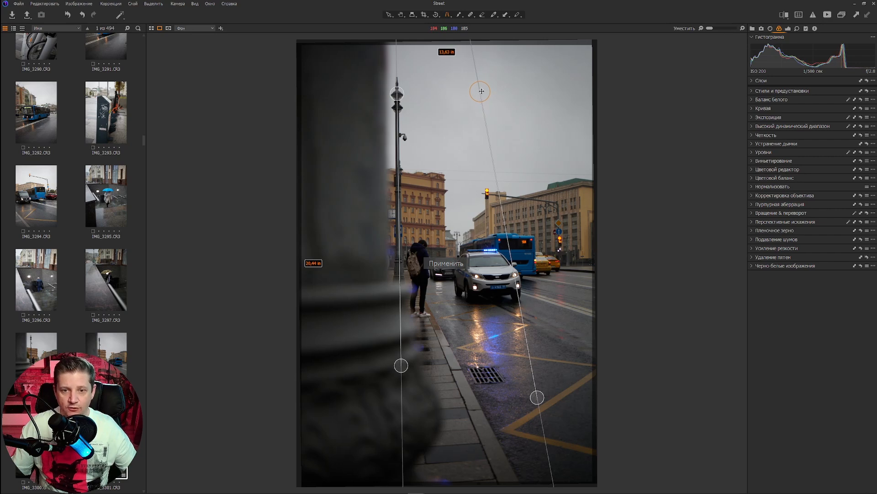
drag(537, 397, 487, 390)
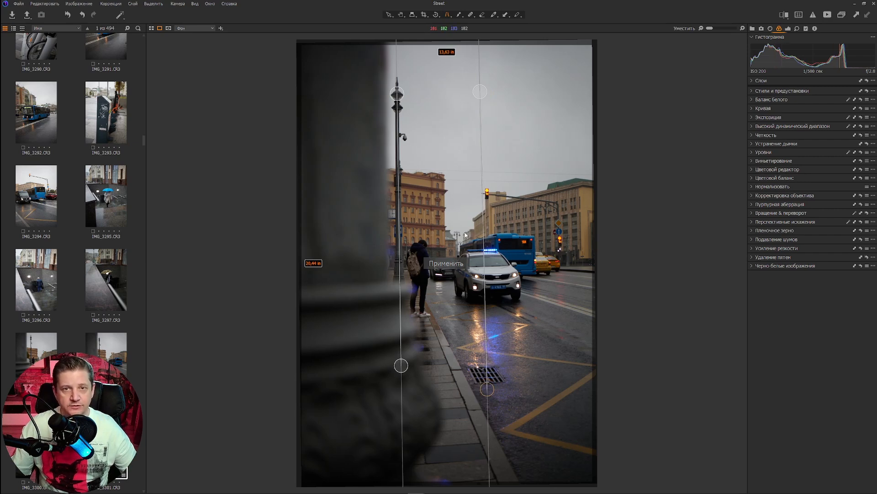
click(447, 266)
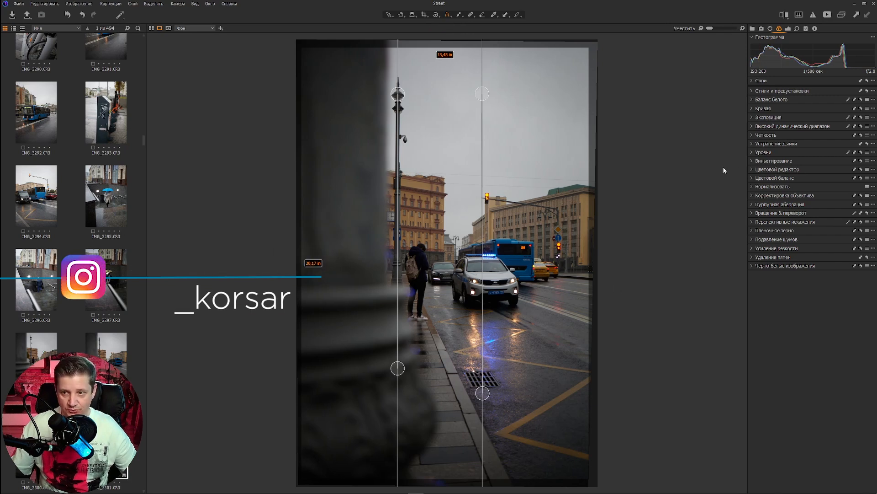
Step: Expand Вращение & переворот and set the photo's rotation angle to 0.02
click(753, 213)
drag(819, 223, 821, 221)
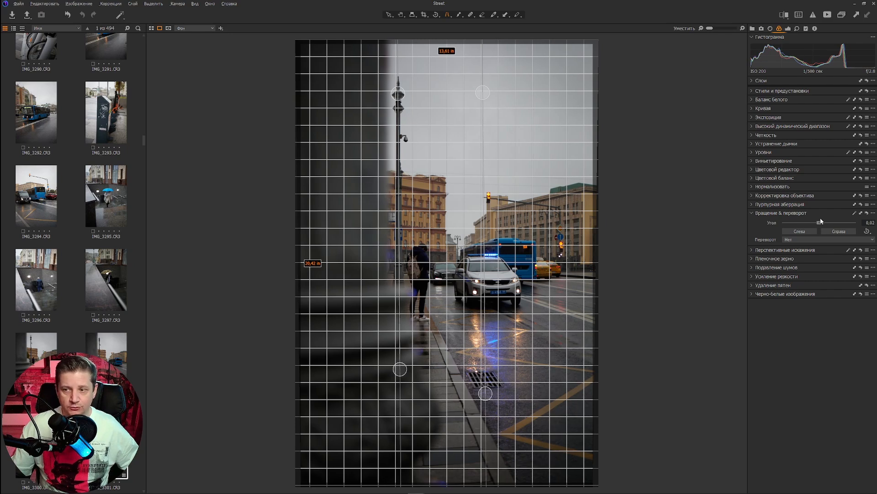
drag(821, 219, 821, 218)
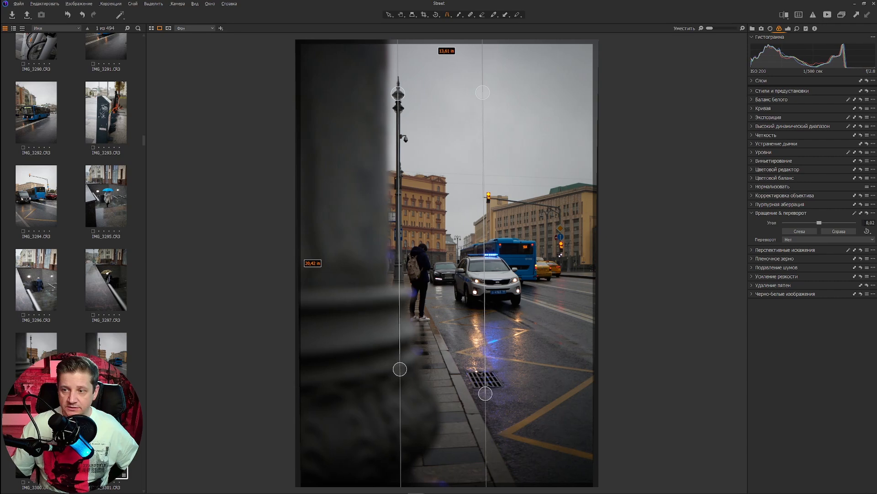
Step: Raise the photo's rotation angle in small increments to 0.21
click(870, 223)
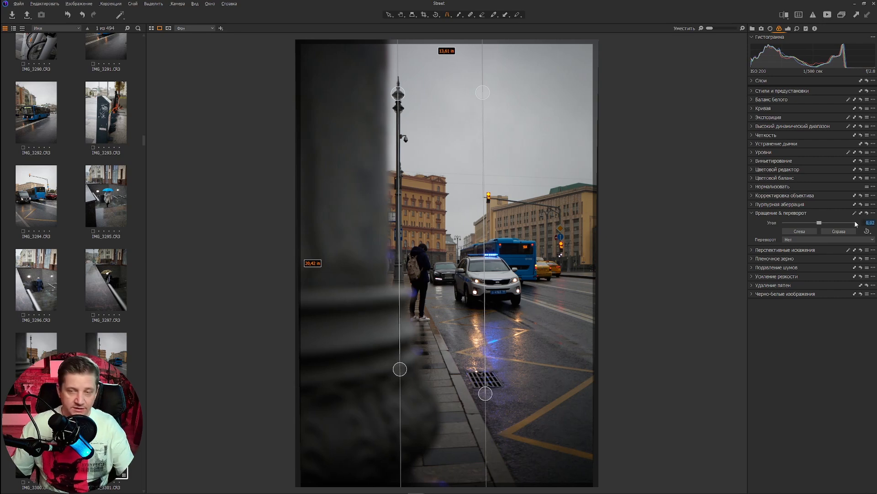
click(764, 232)
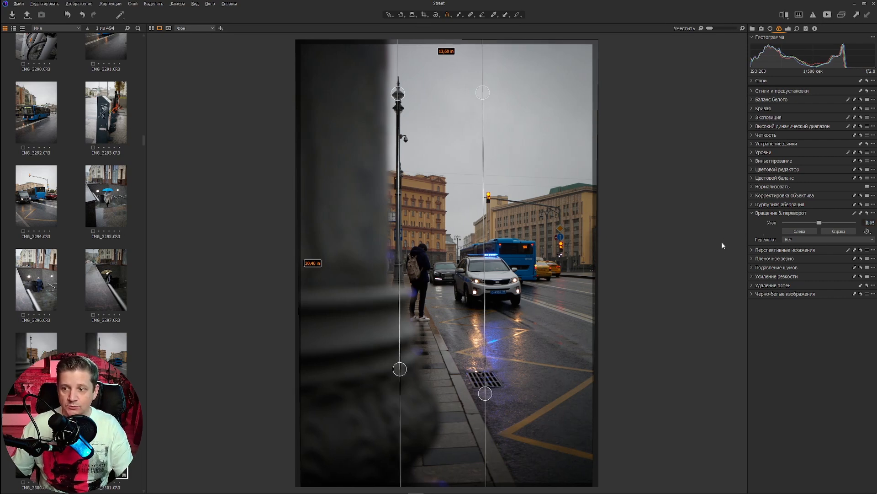
key(Down)
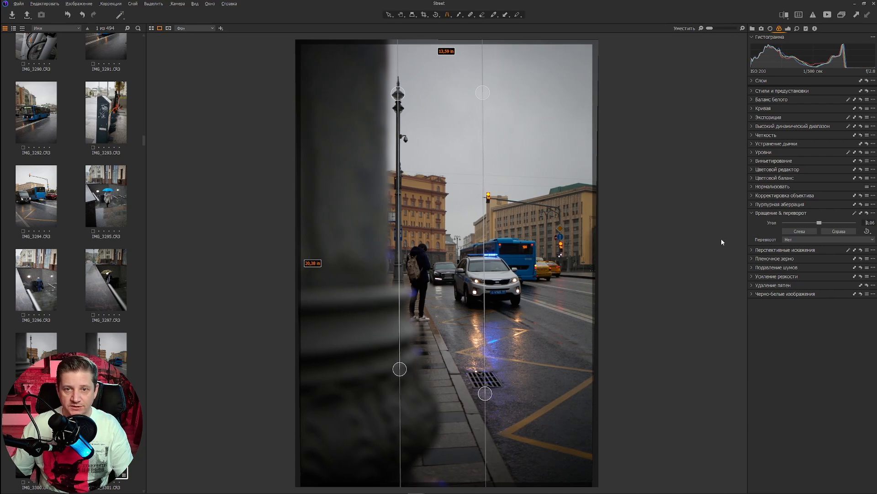
key(Up)
key(Up)
key(Up)
key(Up)
key(Up)
key(Up)
key(Up)
key(Up)
key(Up)
key(Up)
key(Up)
key(Up)
key(Up)
key(Up)
key(Up)
key(Up)
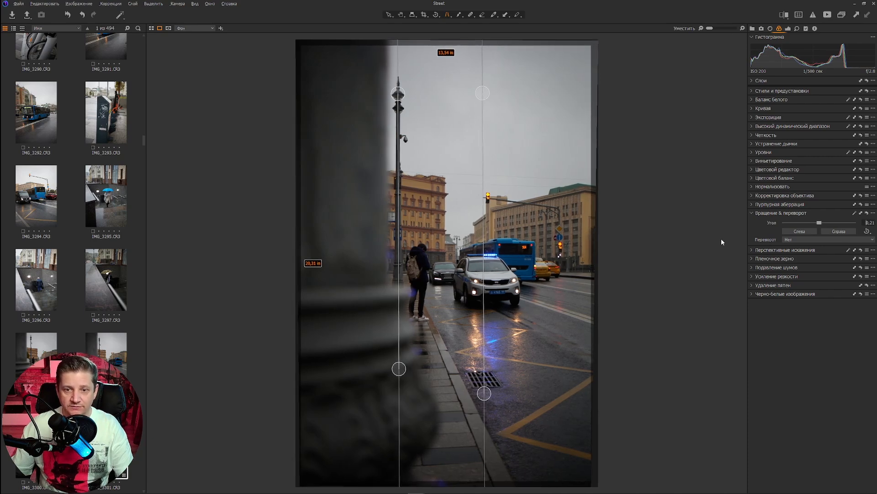
Step: Lower the photo's rotation angle in larger increments to about -0.68
key(shift+Down)
key(shift+Down)
key(shift+Down)
key(shift+Down)
key(shift+Down)
key(shift+Down)
key(shift+Down)
key(shift+Down)
key(shift+Down)
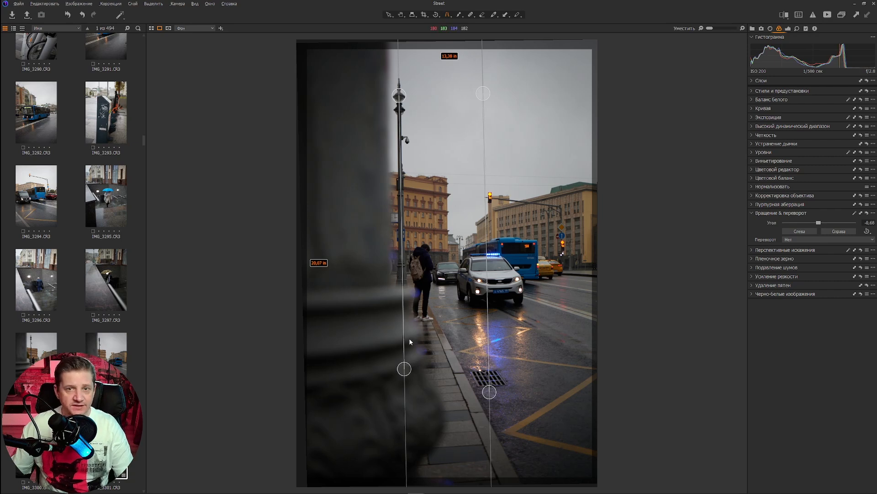
Step: Realign the lower end of the perspective guide with the lamp post and reapply the vertical perspective correction
drag(405, 368, 396, 368)
click(440, 267)
click(446, 265)
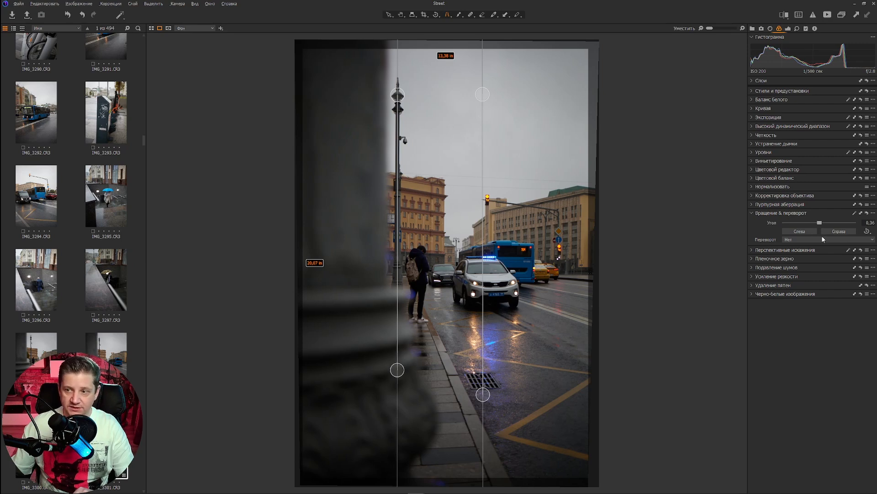
Step: Try rotating the photo a quarter turn left and right, returning it to upright each time
click(794, 233)
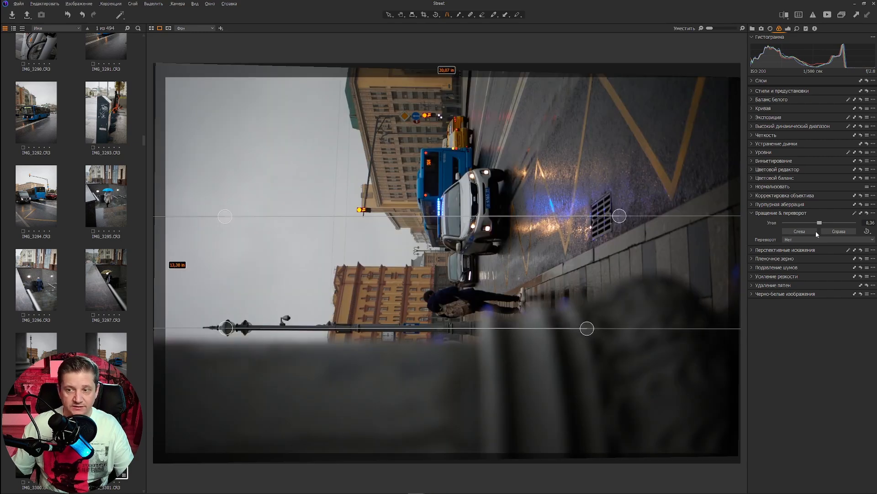
click(836, 233)
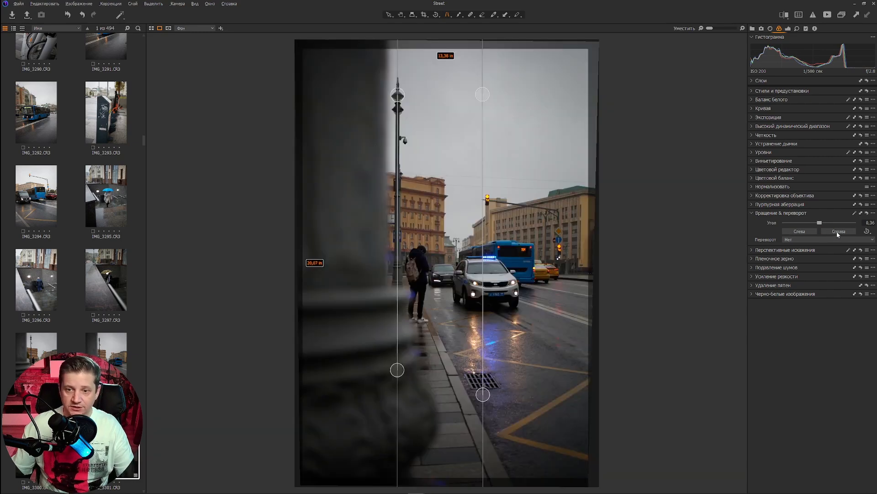
click(837, 233)
click(808, 232)
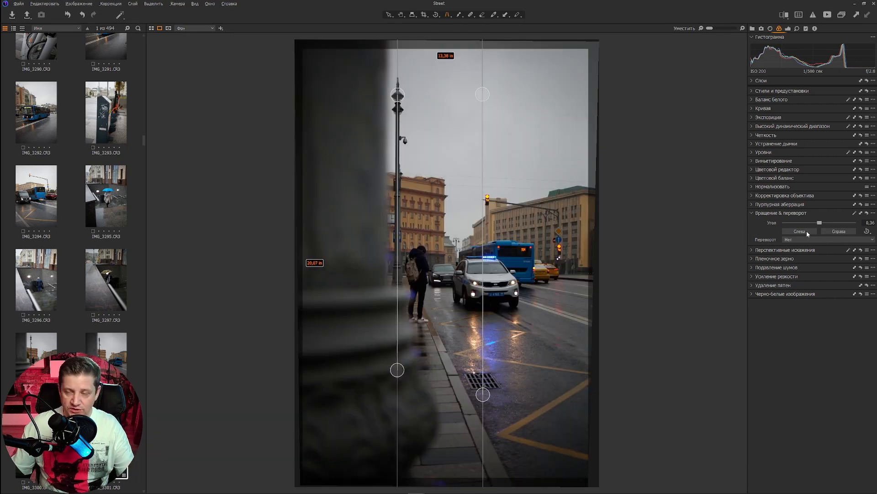
Step: Try flipping the photo horizontally and vertically, set Переворот back to Нет, and collapse Вращение & переворот
click(873, 241)
click(818, 254)
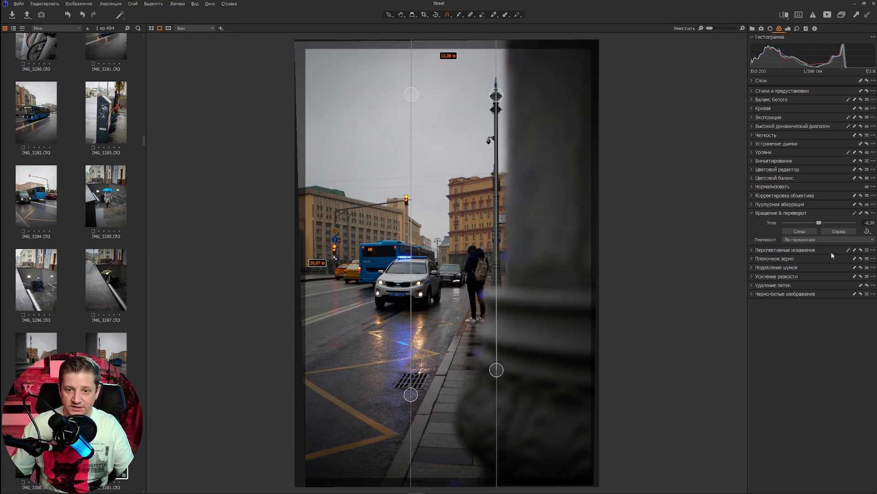
click(871, 240)
click(818, 261)
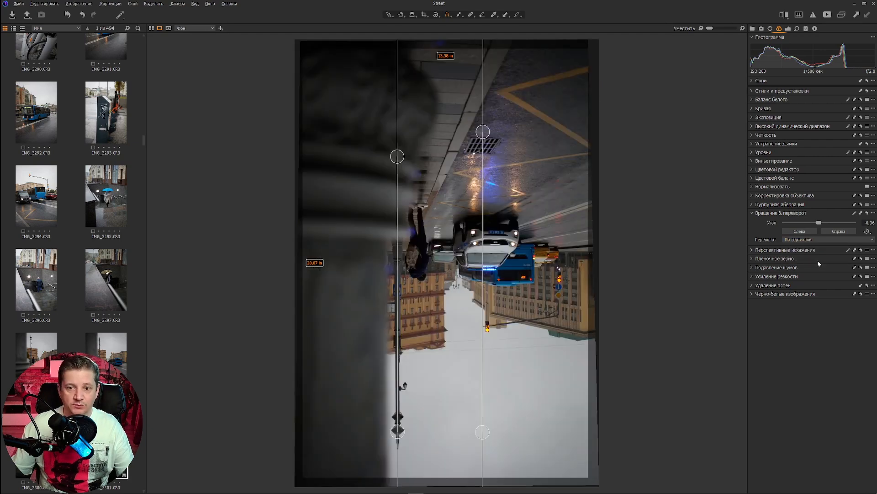
click(804, 239)
click(800, 246)
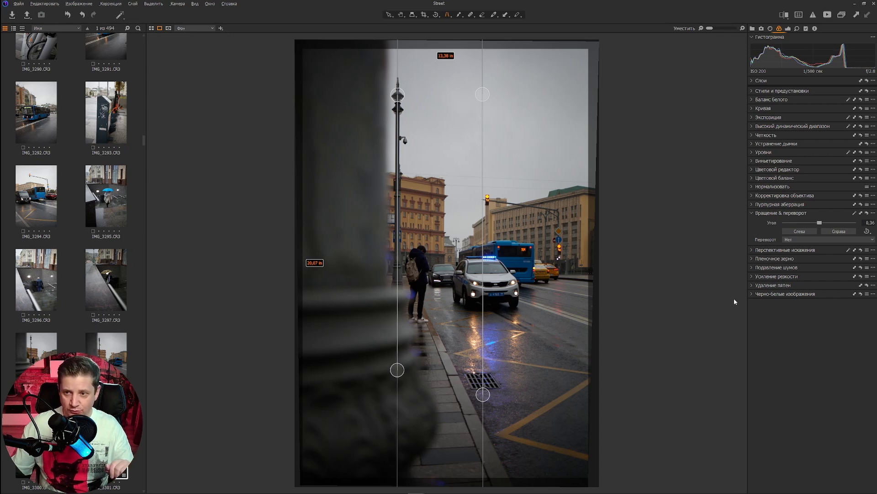
click(772, 213)
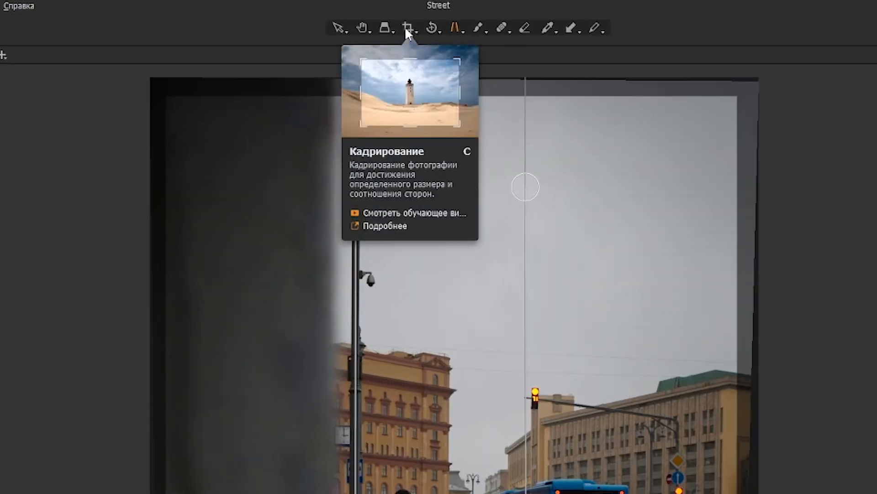
Step: Start cropping the photo and set the crop aspect ratio to 4x5
click(405, 26)
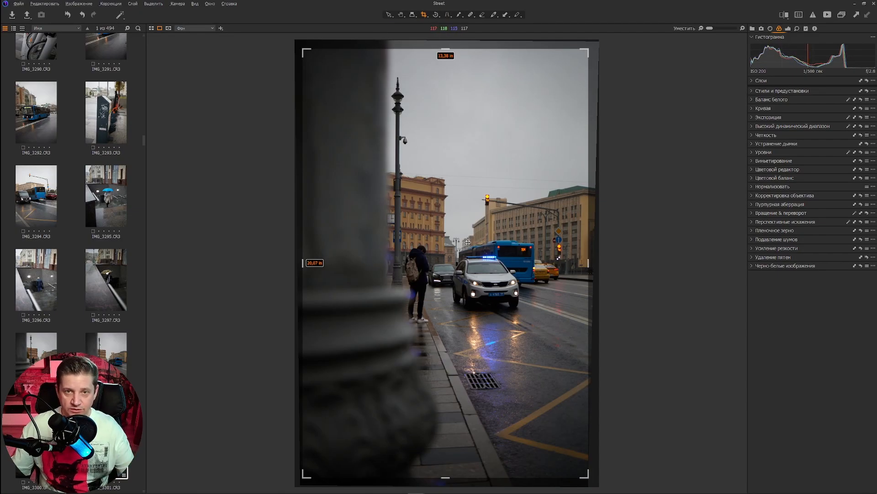
right_click(431, 209)
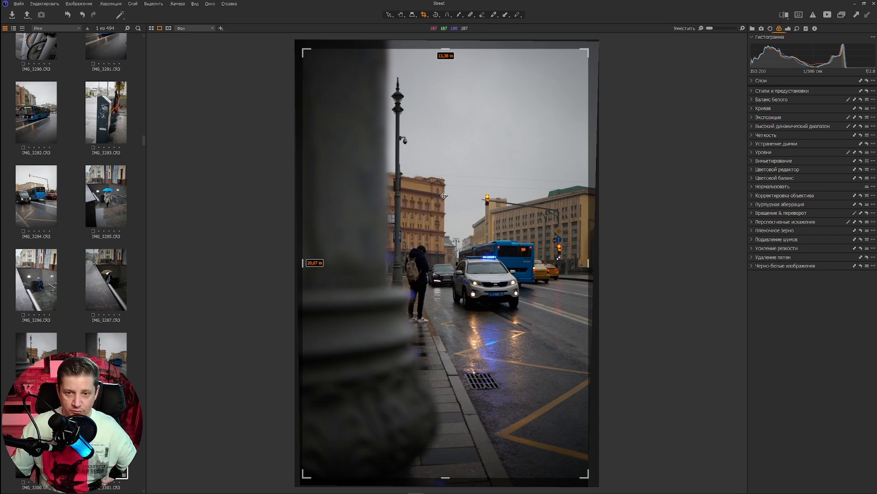
right_click(423, 210)
click(440, 209)
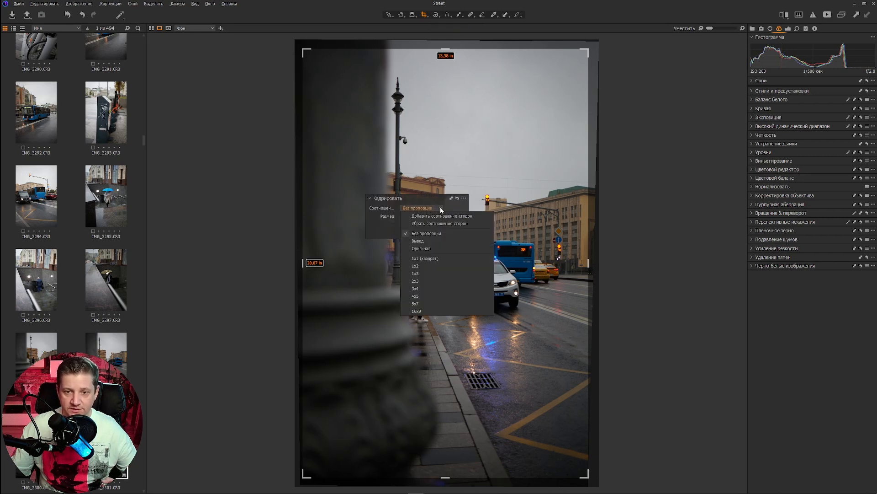
click(423, 296)
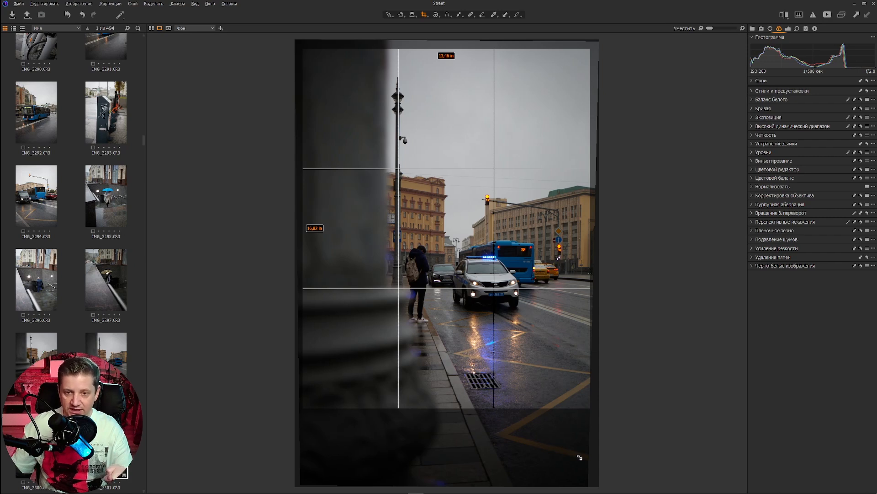
Step: Shrink and reposition the crop frame to about 12.41 × 15.51 in around the lamp post and street, and apply it
drag(580, 457, 579, 407)
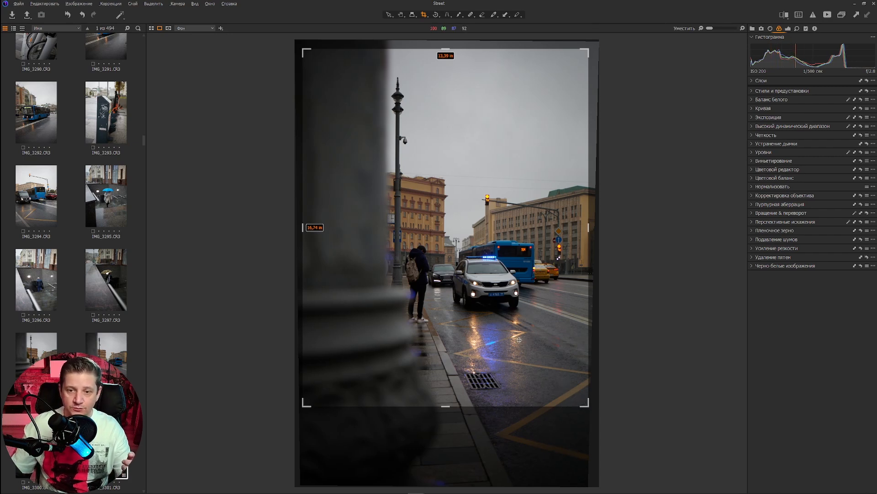
drag(490, 332, 559, 353)
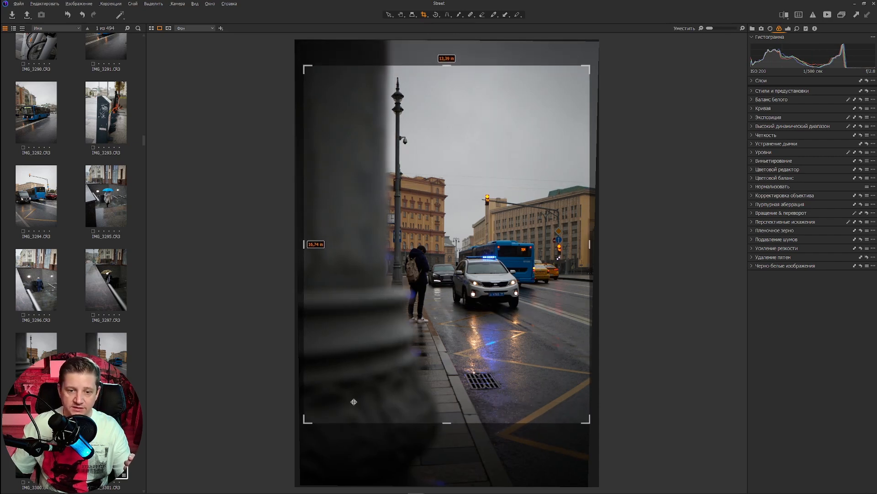
drag(304, 420, 349, 406)
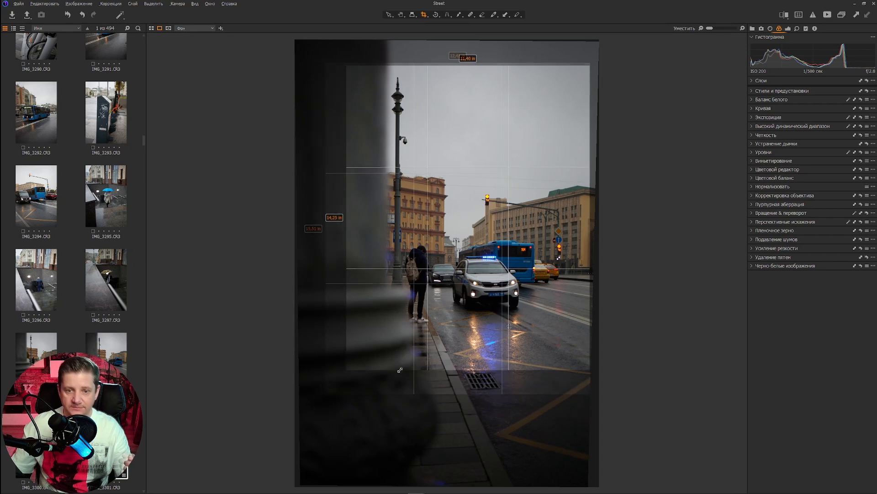
mouse_move(514, 328)
mouse_down()
mouse_move(505, 326)
mouse_move(520, 328)
mouse_up()
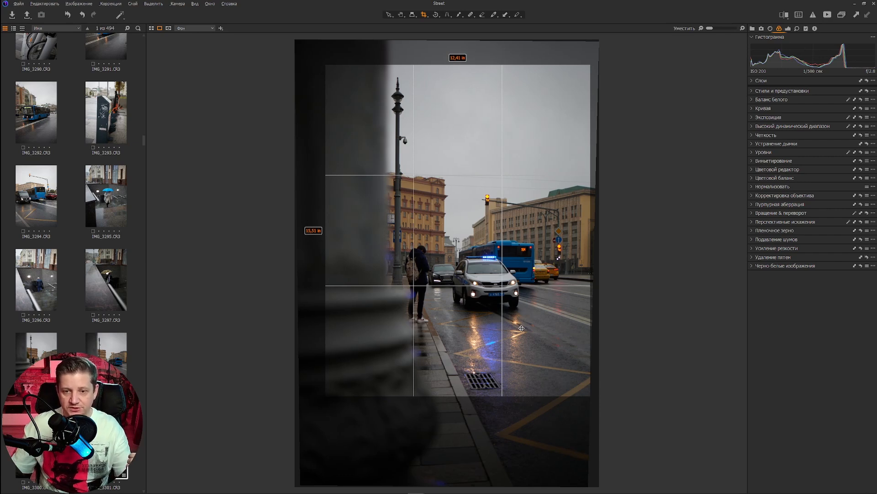
drag(521, 328, 522, 328)
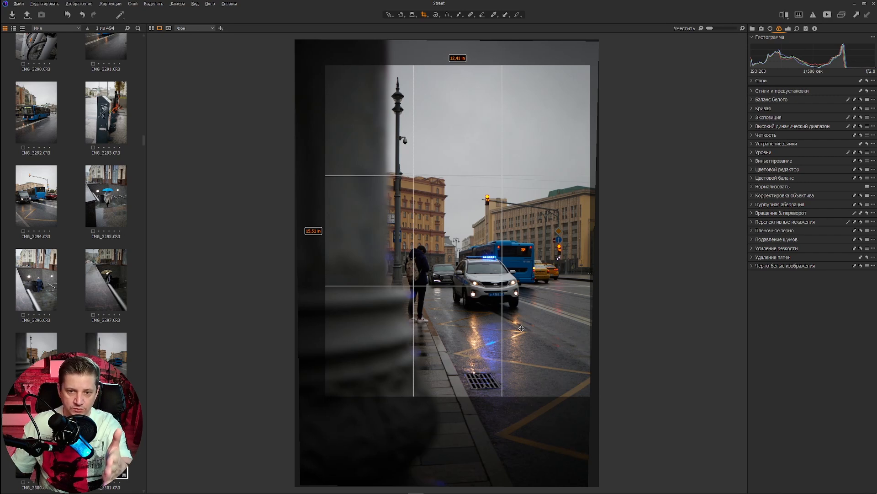
drag(522, 329, 522, 327)
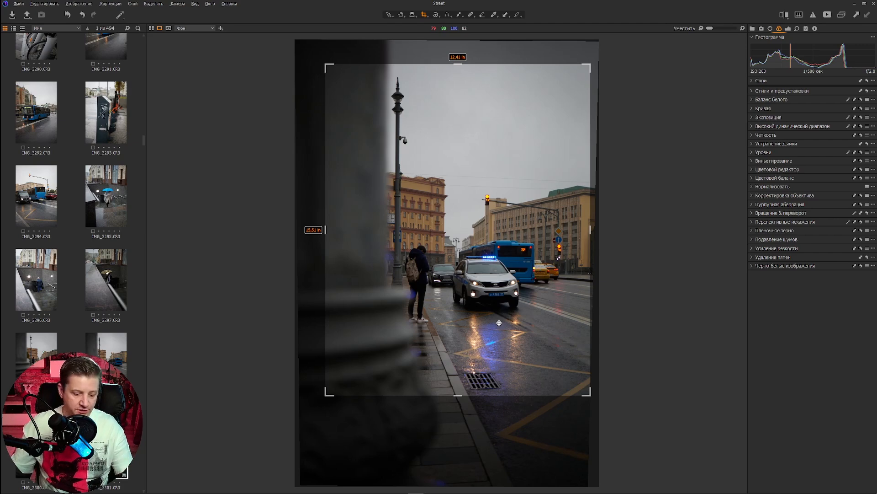
key(h)
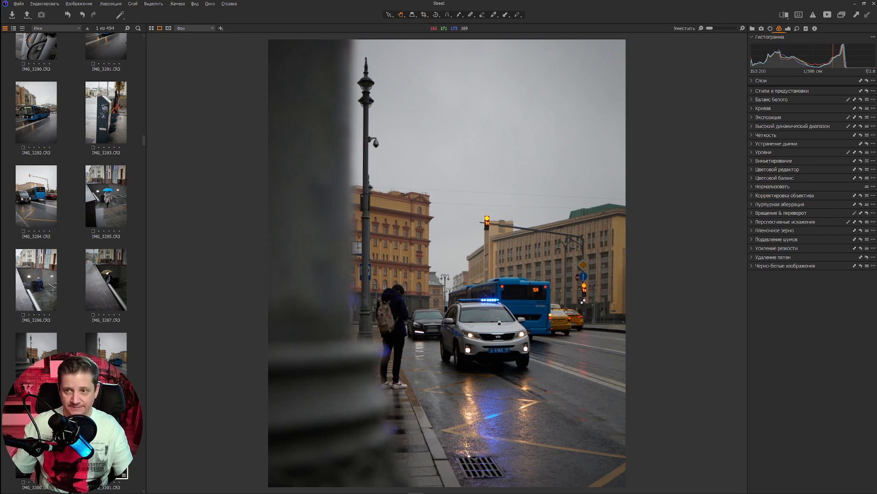
Step: Expand Баланс белого, adjust the color temperature, and sample neutral points on the white car with the white balance picker
click(752, 99)
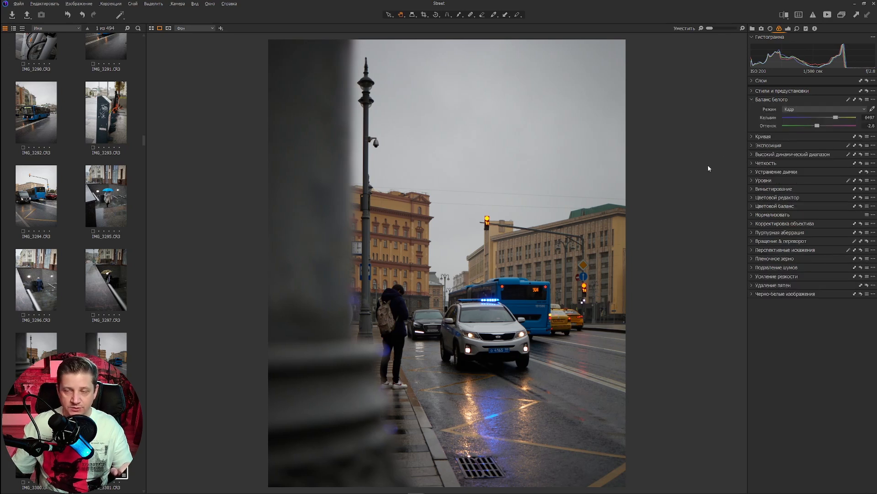
drag(835, 118, 835, 118)
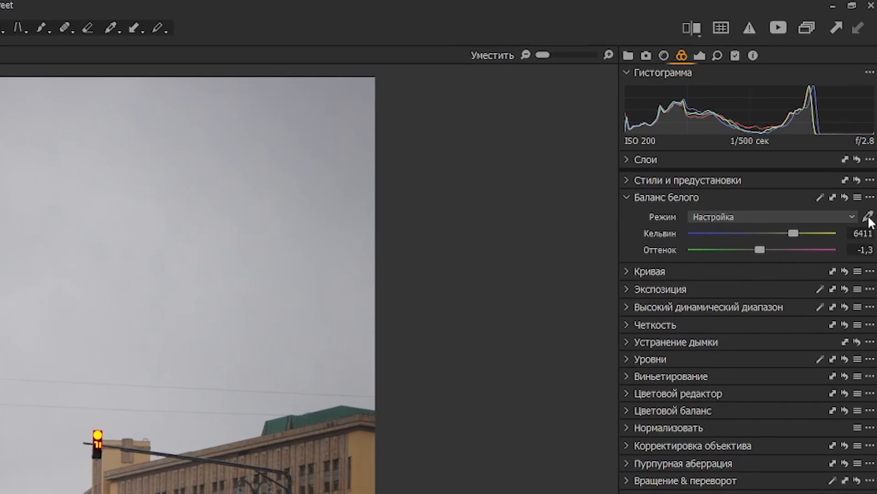
click(869, 217)
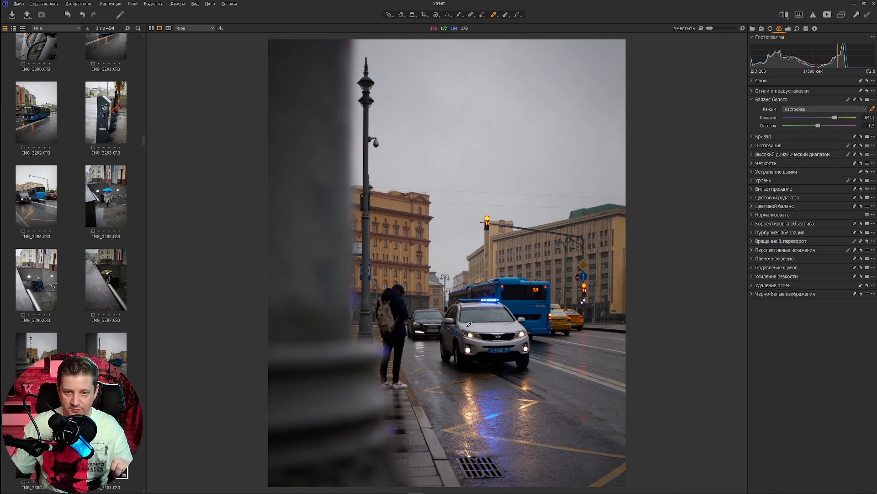
click(469, 325)
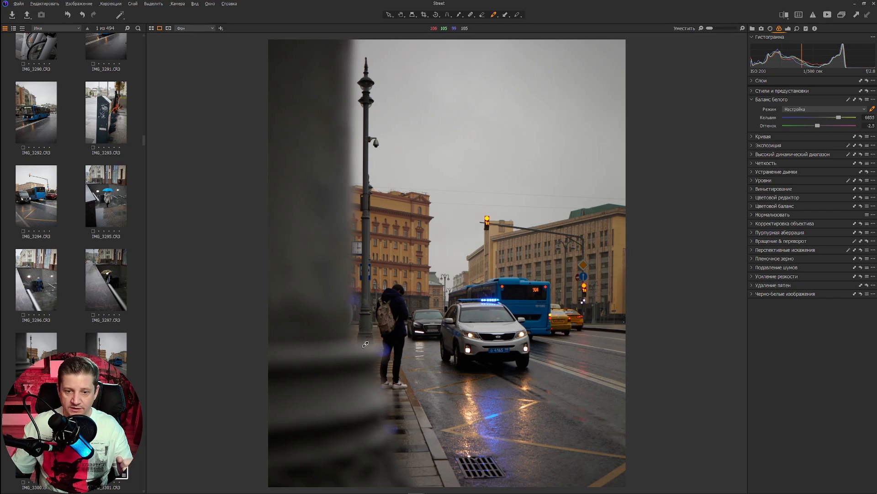
click(504, 337)
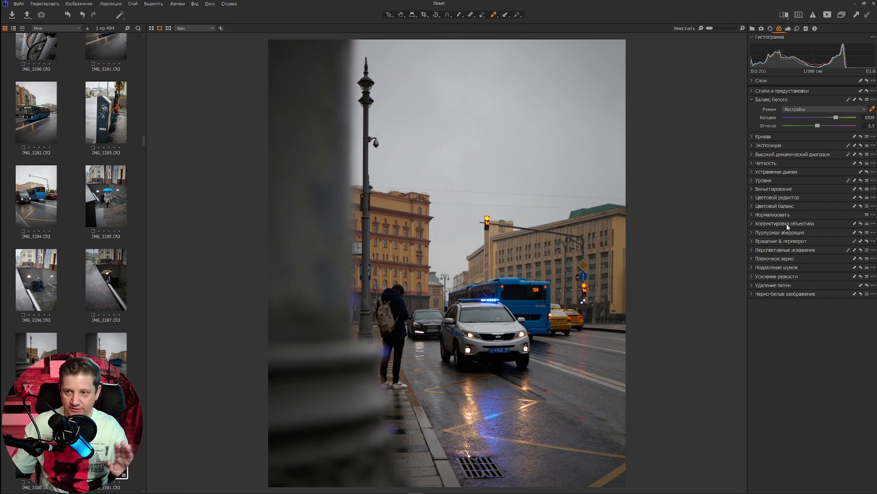
Step: Try the Кадр, Дневной свет and В тени white balance modes, and settle on a custom balance of Кельвин 6543 and Оттенок -3
click(864, 109)
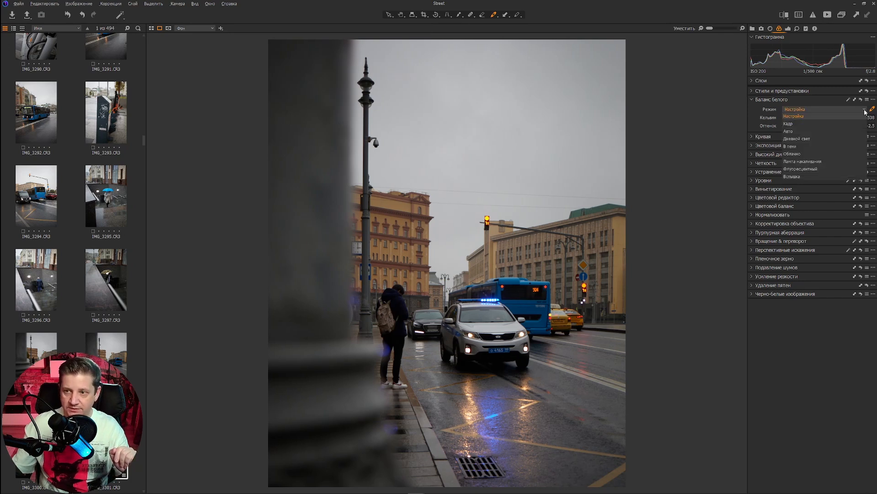
click(791, 128)
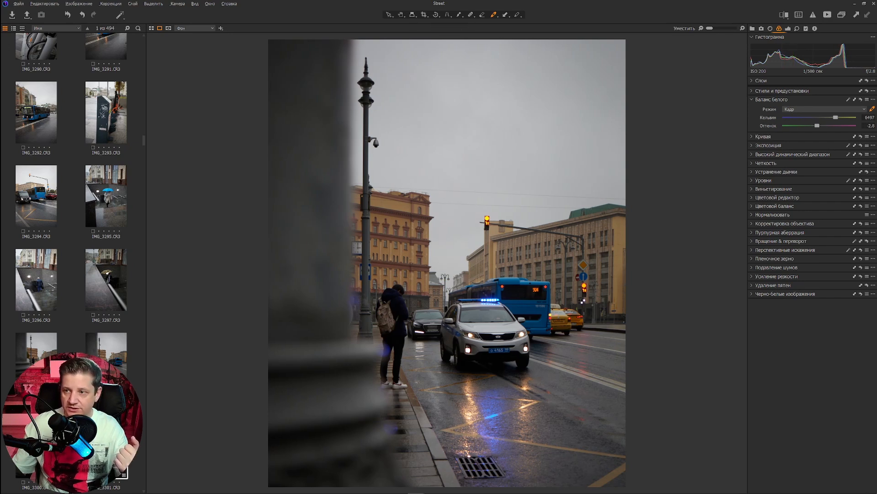
click(865, 109)
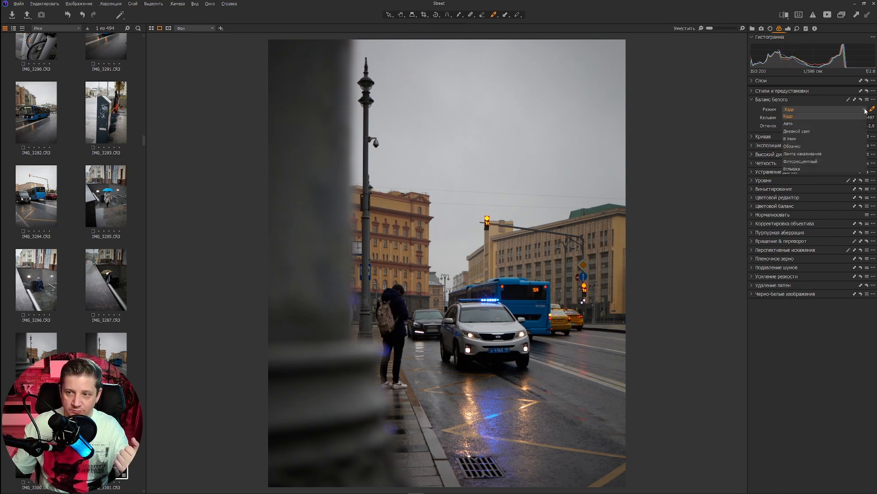
click(799, 132)
click(865, 110)
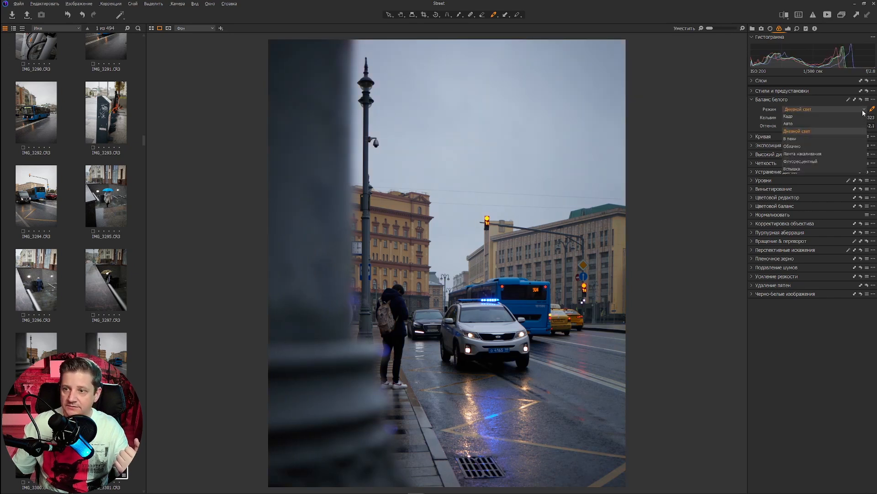
click(796, 142)
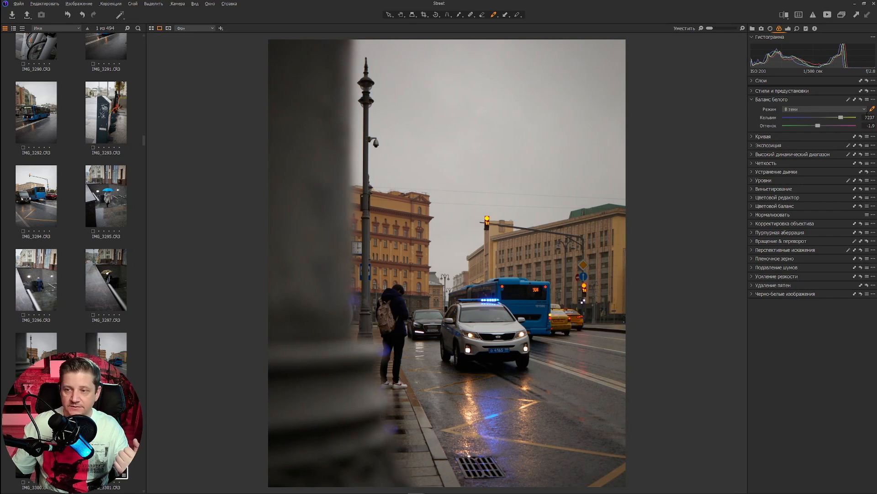
click(872, 109)
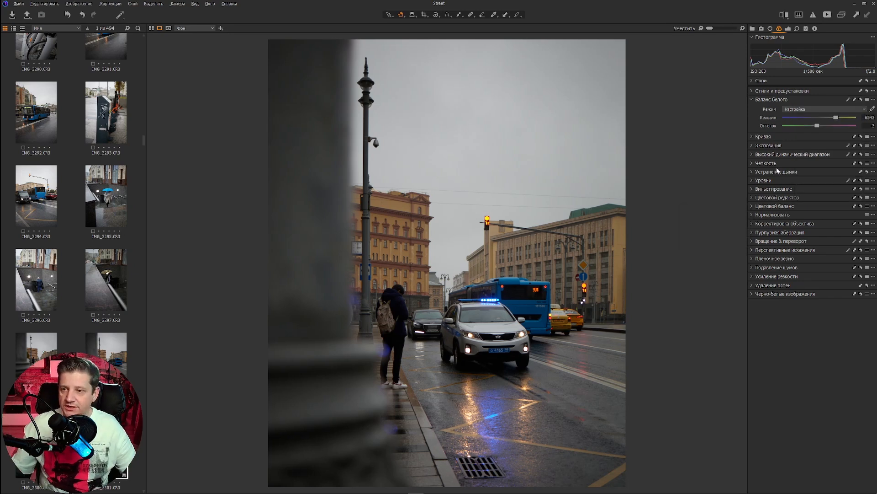
Step: Expand the Кривая, Экспозиция and Высокий динамический диапазон tools
click(752, 136)
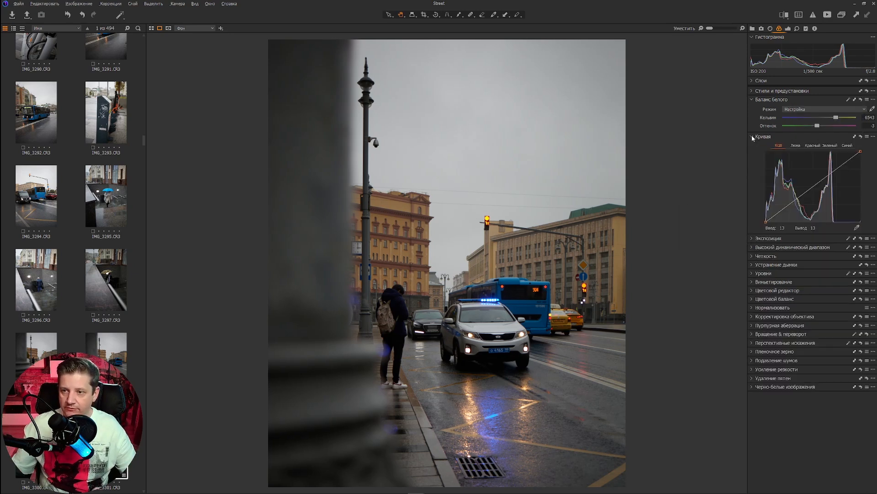
click(751, 239)
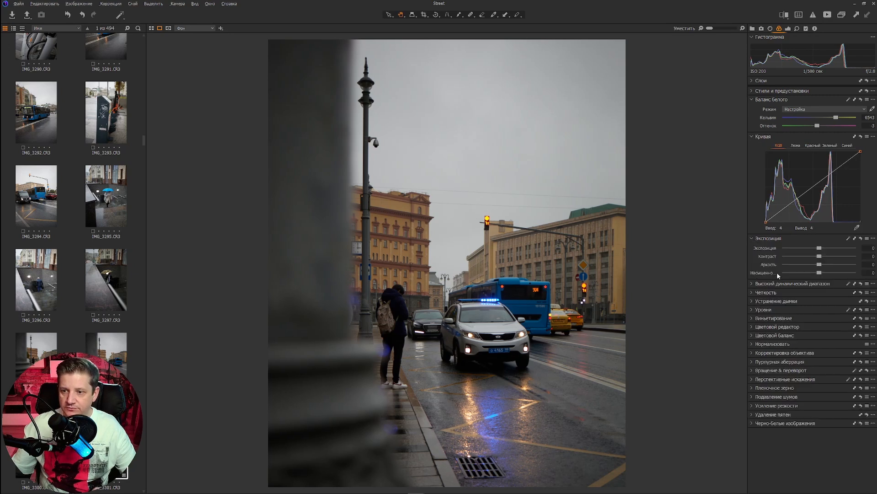
click(752, 283)
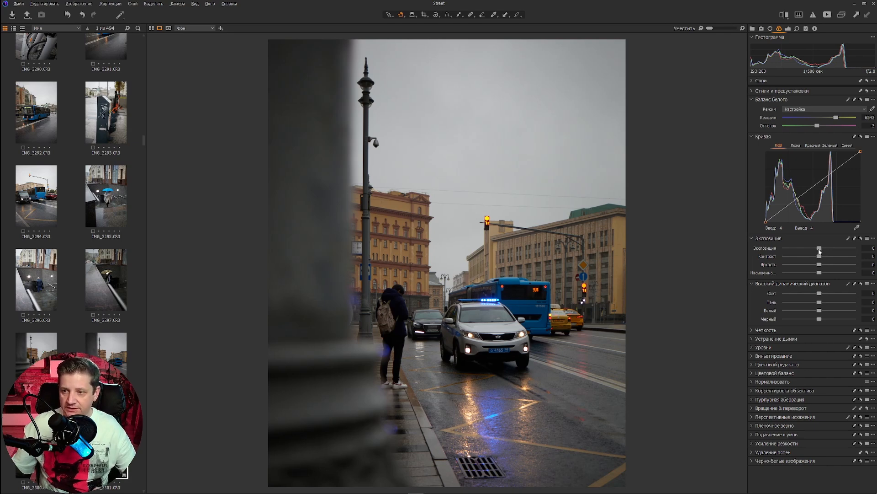
Step: Set the photo's Экспозиция to 0.32, Яркость to -7 and saturation to 8
drag(820, 247, 823, 249)
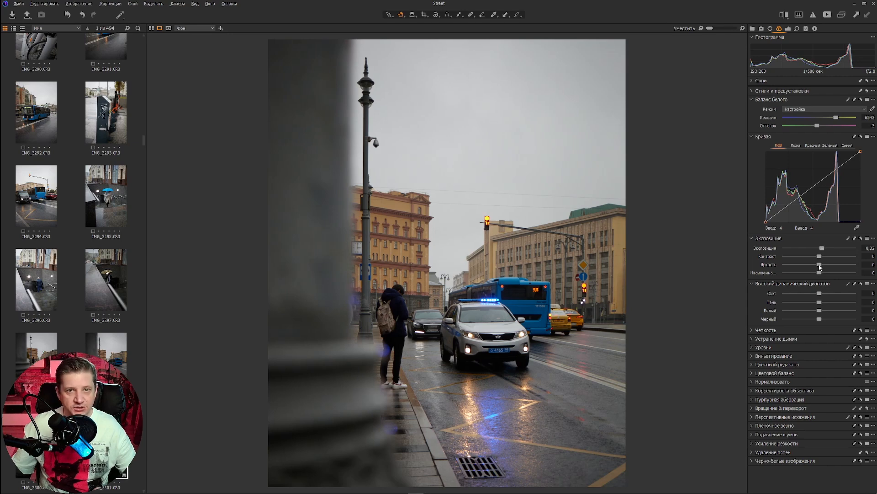
drag(818, 264, 815, 265)
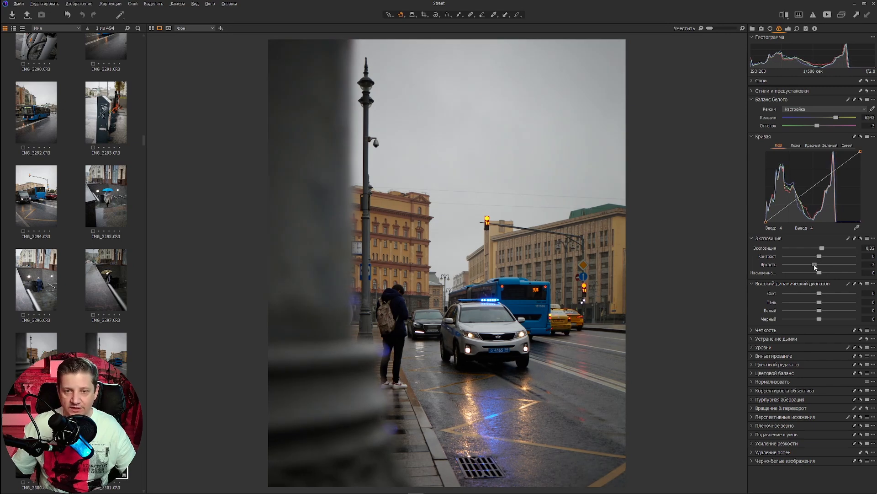
drag(819, 272, 823, 273)
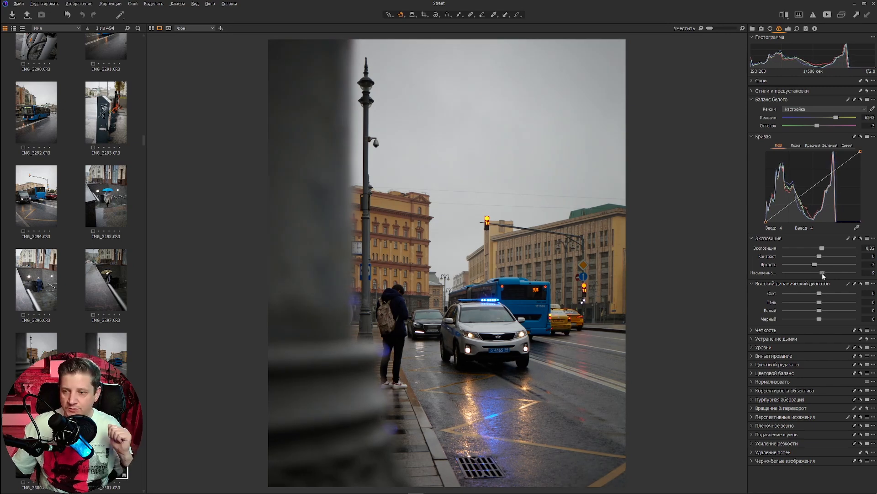
double_click(823, 273)
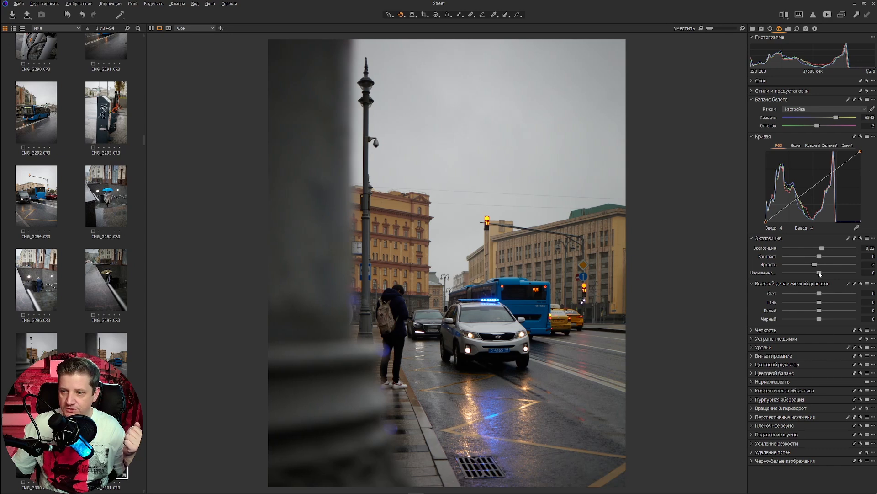
drag(819, 273, 822, 273)
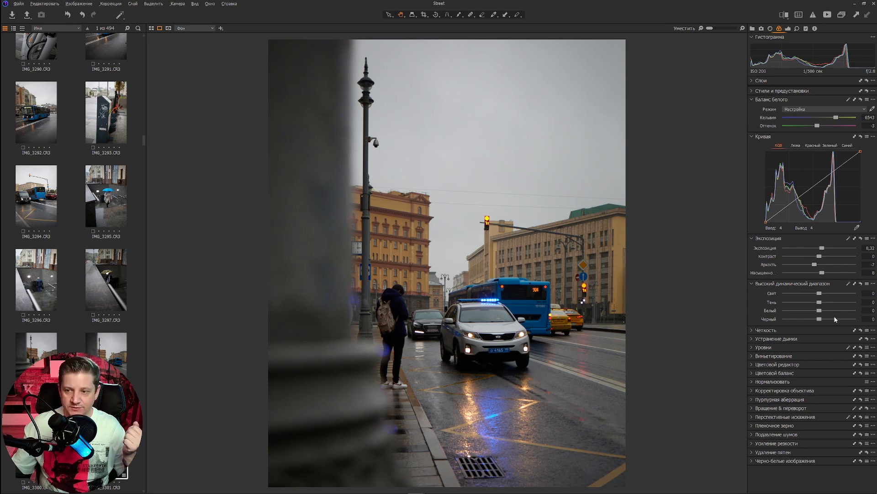
Step: Set Свет to -80, Тень to 13, Белый to -21 and Черный to -8, checking highlights with the exposure warning
drag(821, 293, 793, 295)
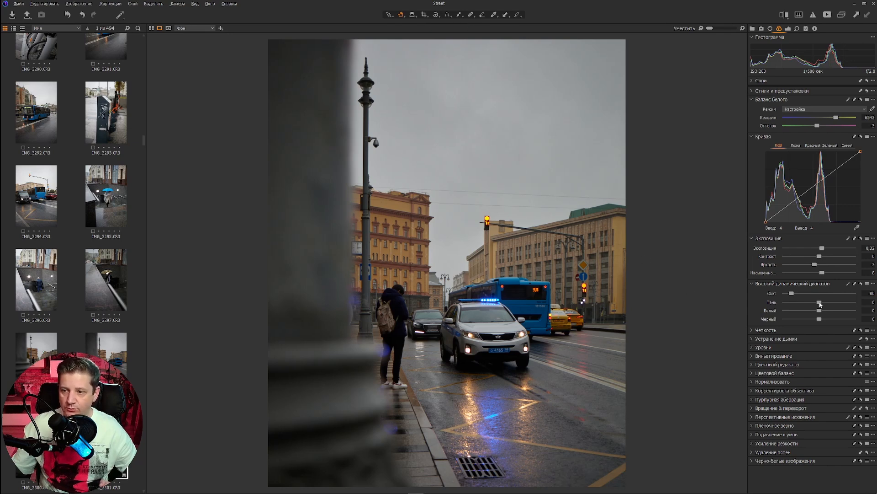
drag(820, 302, 824, 304)
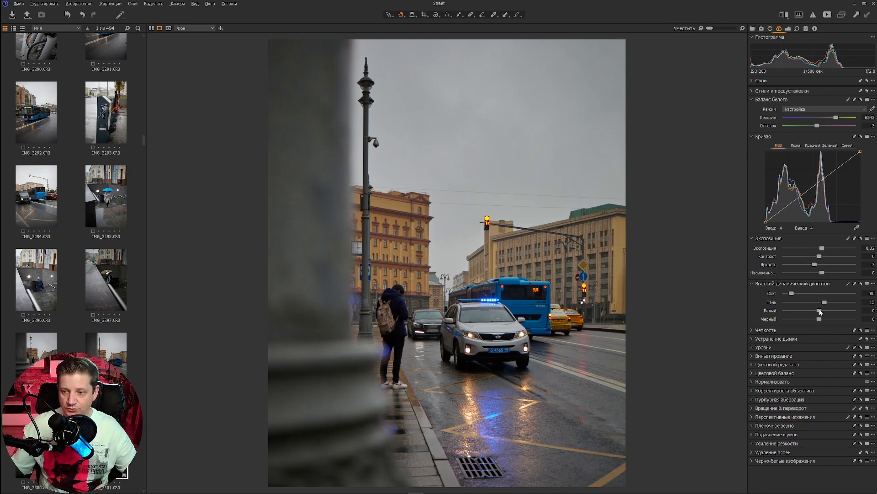
click(814, 16)
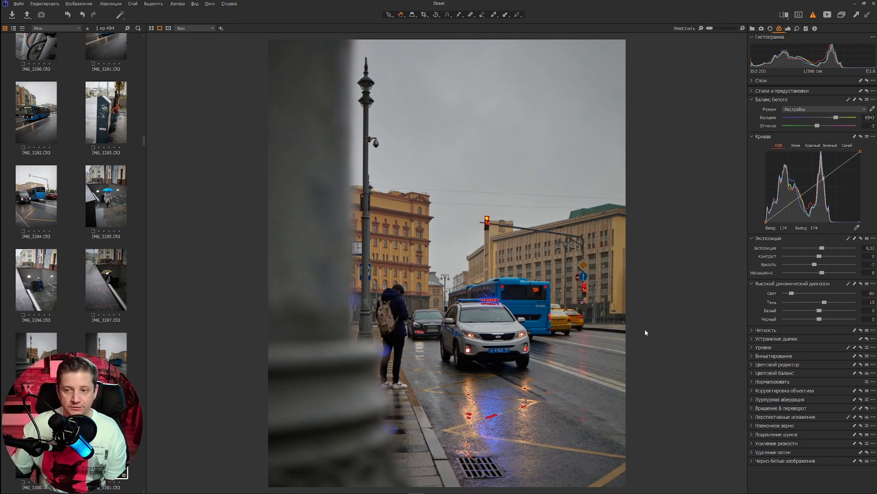
drag(819, 310, 814, 316)
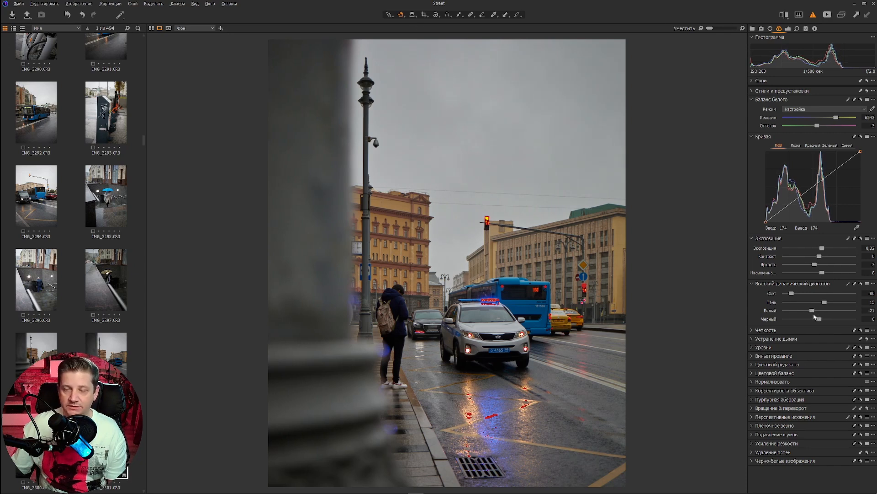
drag(819, 319, 815, 319)
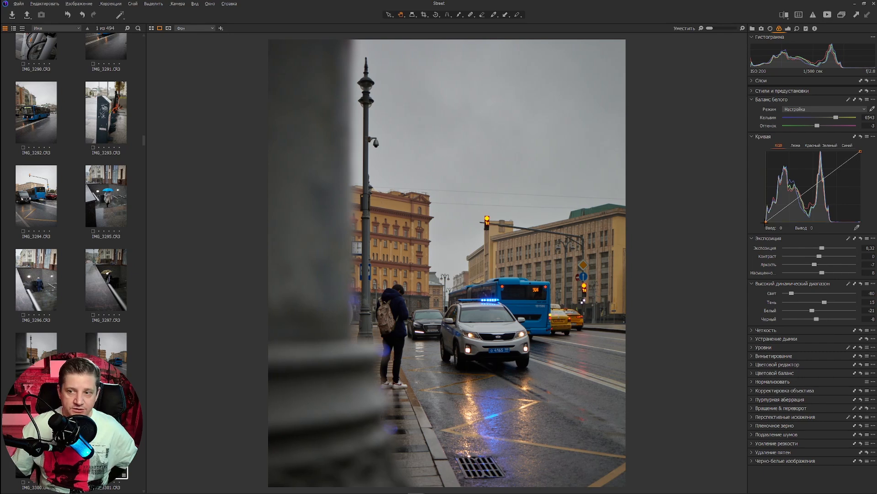
Step: Shape the RGB curve: lift the black point slightly, lower the shadows, anchor the midtones, lower the white point and raise the highlights
drag(767, 221, 758, 218)
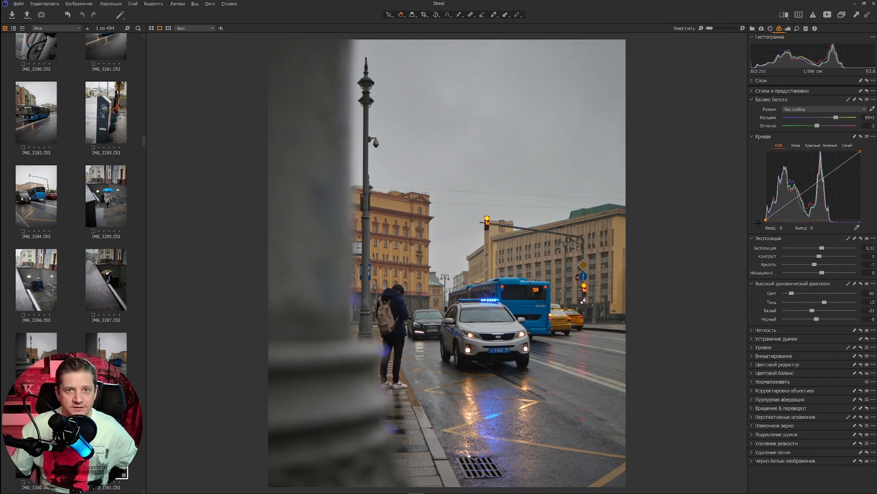
click(787, 204)
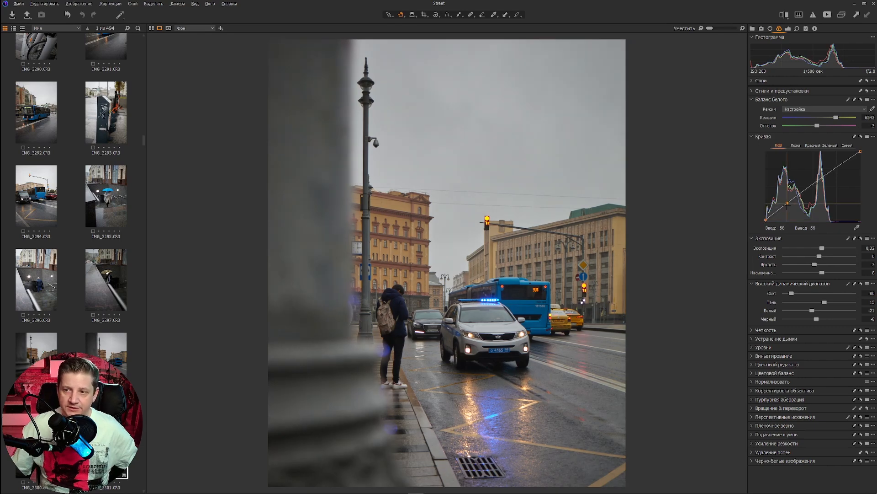
drag(788, 211, 789, 230)
click(814, 183)
drag(812, 171, 808, 171)
drag(861, 152, 860, 155)
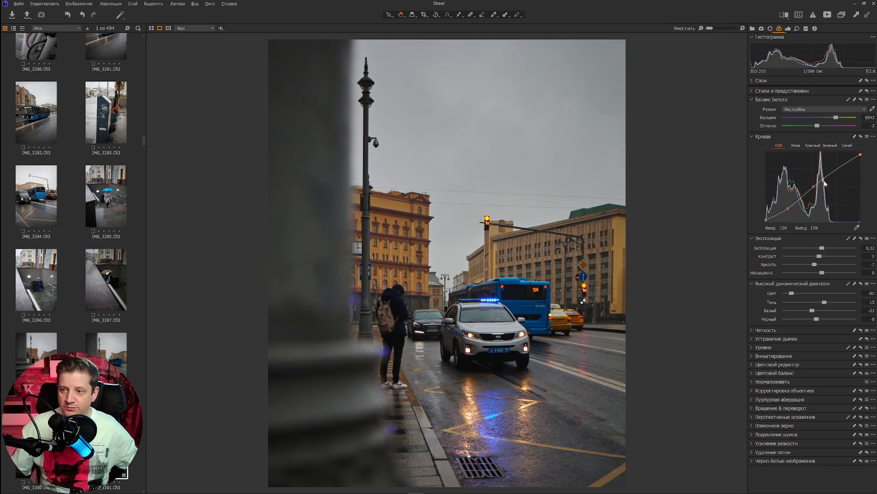
drag(835, 173, 835, 168)
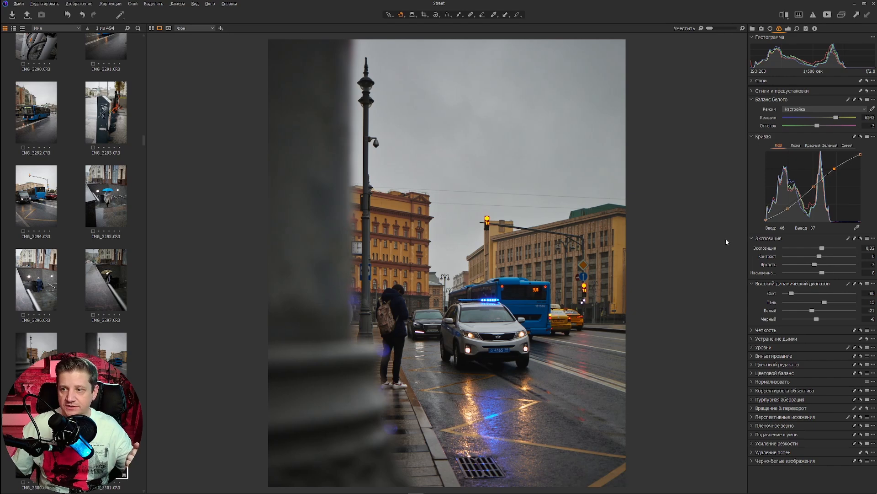
Step: Collapse the Баланс белого, Кривая, Экспозиция and Высокий динамический диапазон tools and expand Четкость
click(753, 99)
click(752, 108)
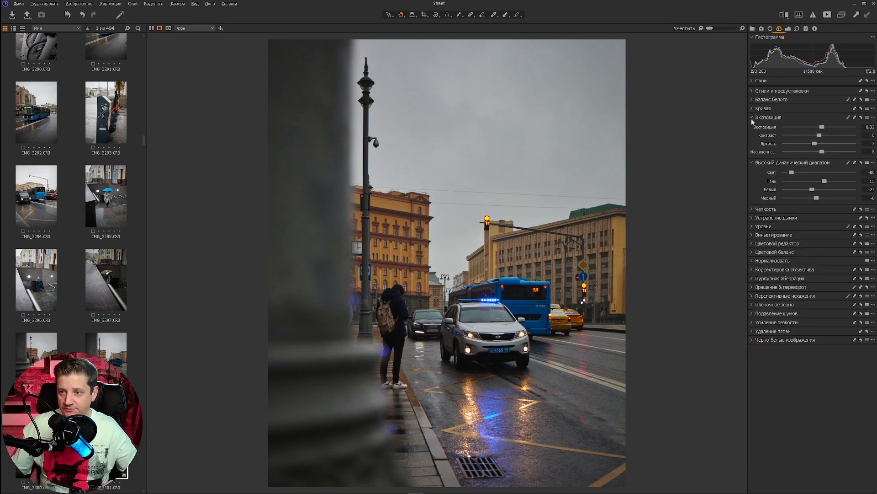
click(752, 117)
click(752, 126)
click(752, 135)
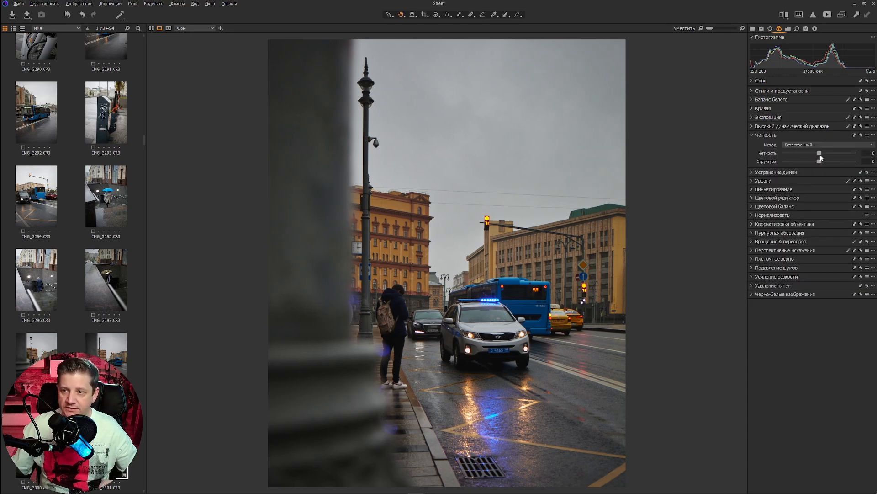
Step: Review the Четкость methods, keep Естественный, and set Четкость to 17
click(872, 146)
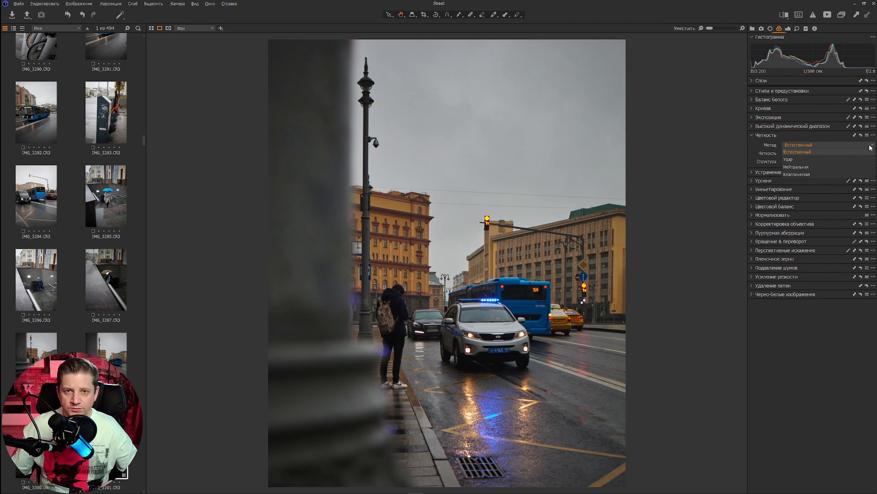
click(755, 147)
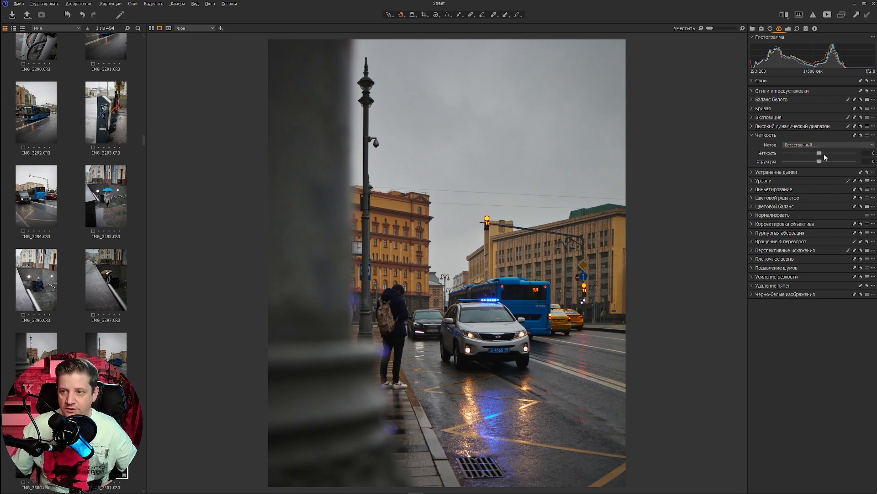
click(825, 153)
drag(824, 153, 826, 153)
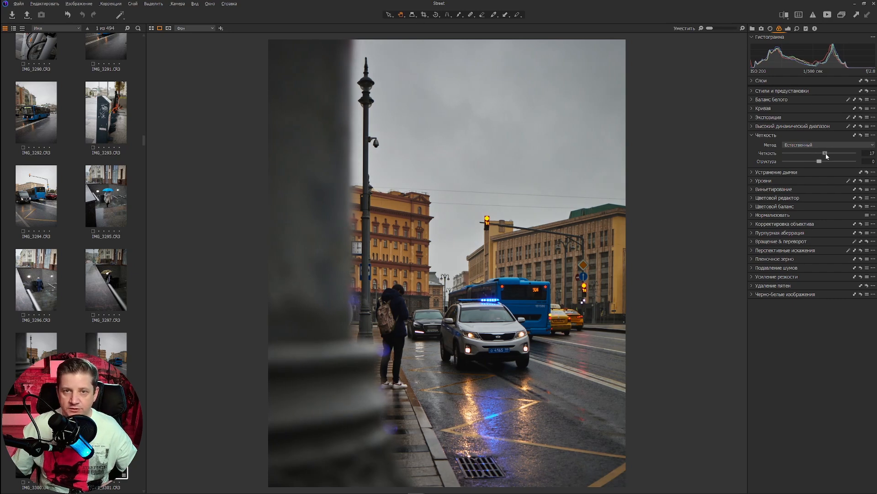
Step: Try Структура at 61 and 74 on the whole photo and reset it to 0
drag(819, 161, 840, 163)
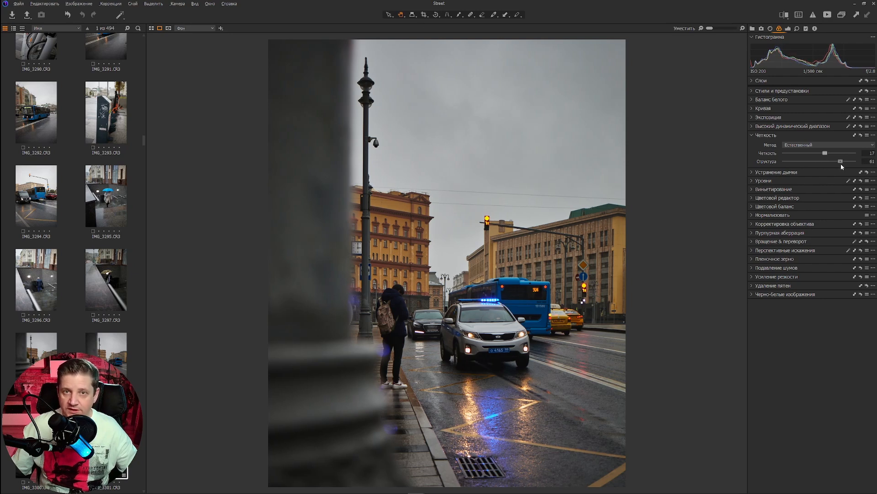
drag(843, 166, 837, 168)
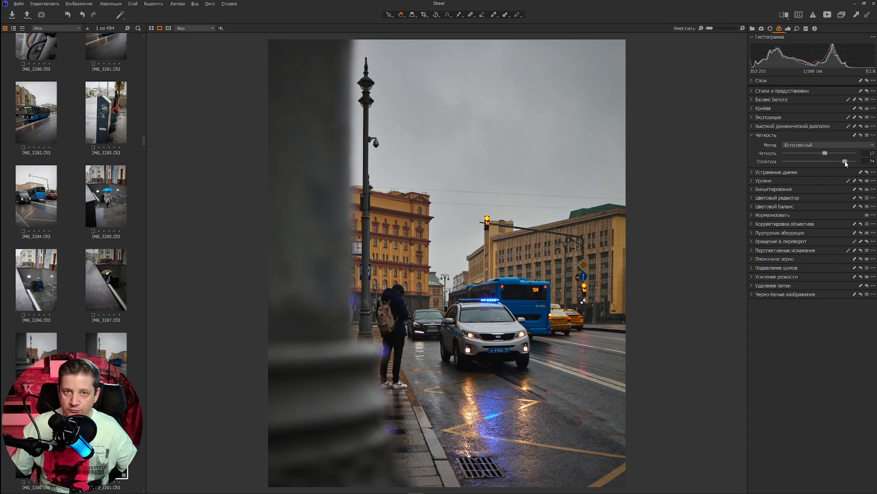
double_click(845, 161)
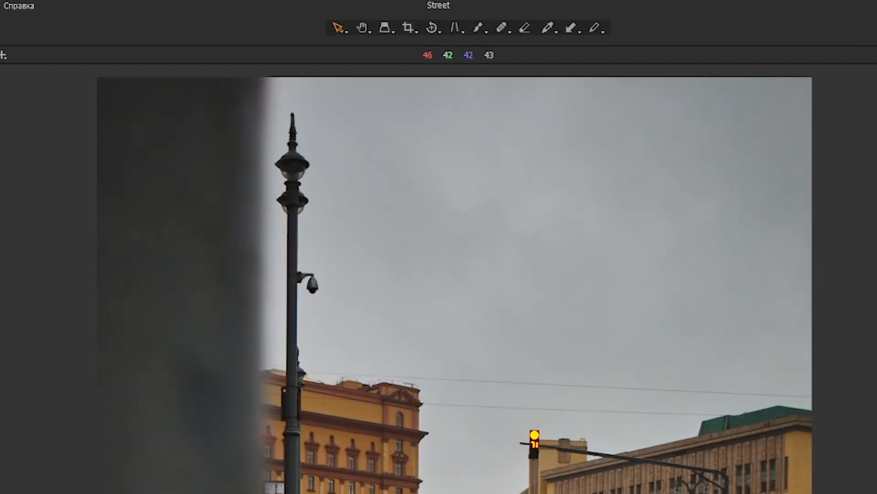
Step: Zoom to 100% on the yellow building, try a higher Структура to compare the façade detail, and reset it
click(362, 27)
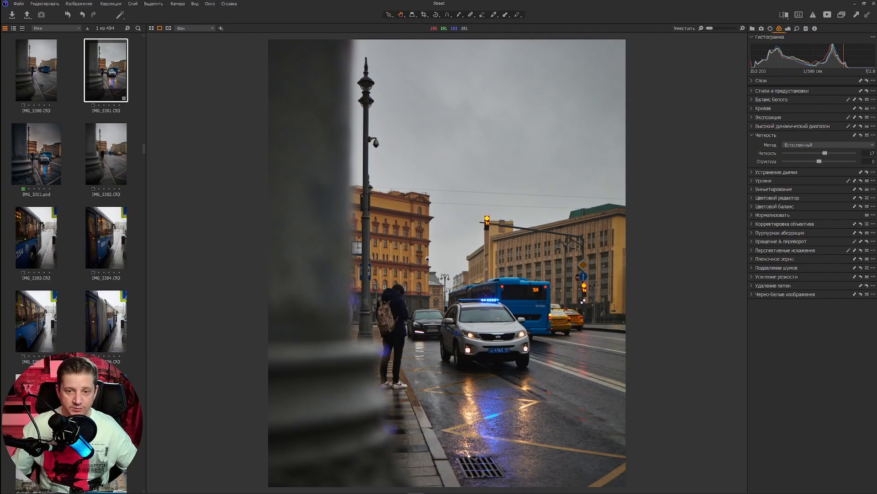
click(404, 272)
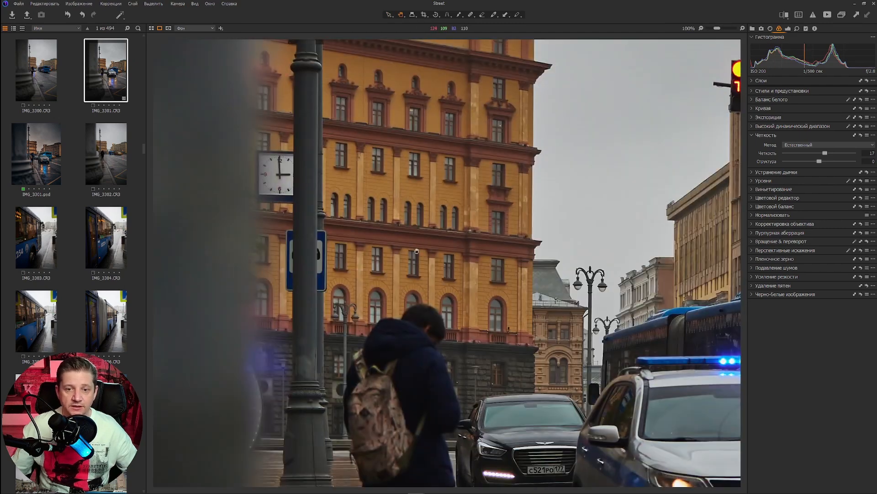
drag(442, 248, 436, 302)
drag(383, 245, 486, 196)
drag(375, 267, 290, 288)
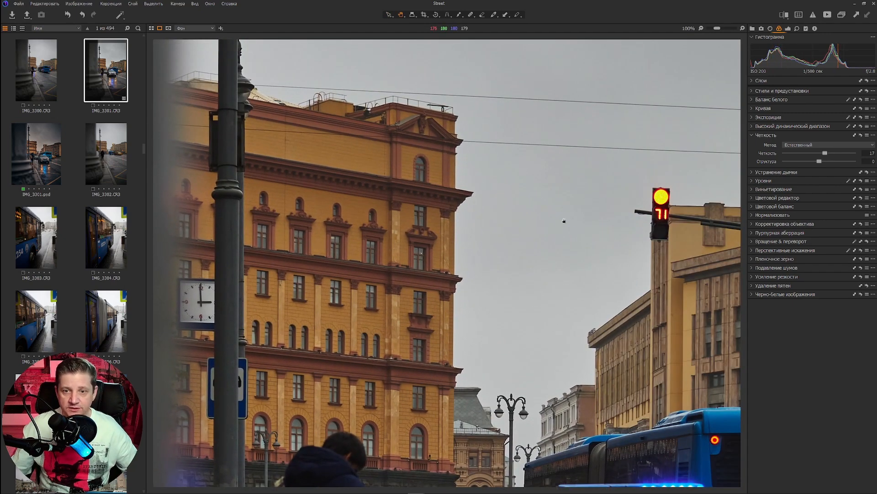
drag(821, 163, 835, 163)
double_click(839, 163)
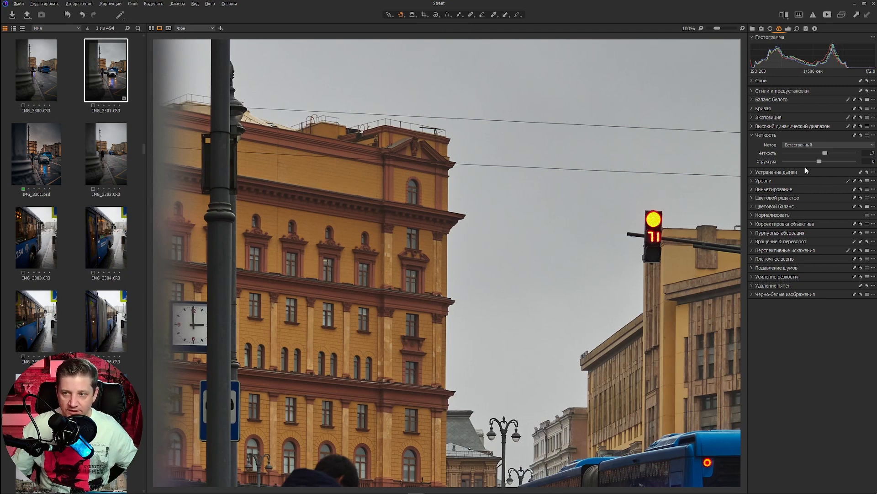
Step: Compare Структура values between 38 and 67 on the building detail and set Структура to 35
drag(820, 162, 834, 161)
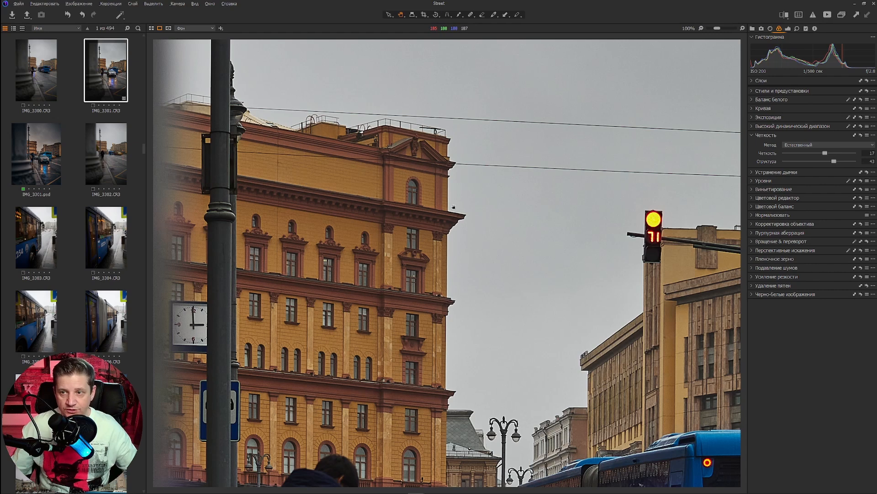
drag(833, 163, 844, 163)
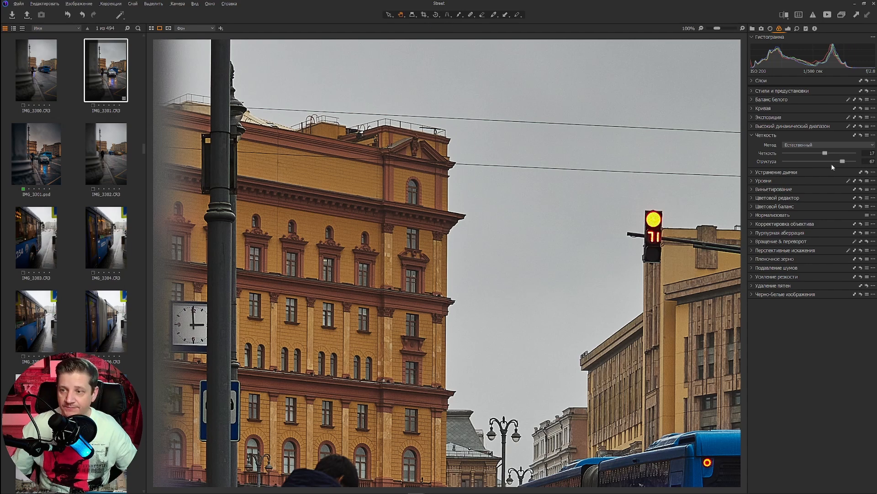
drag(844, 163, 834, 162)
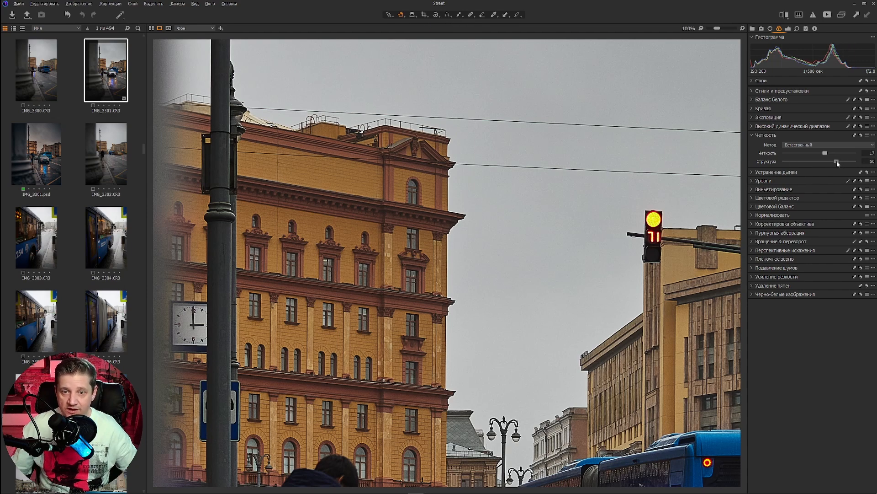
drag(837, 164, 833, 161)
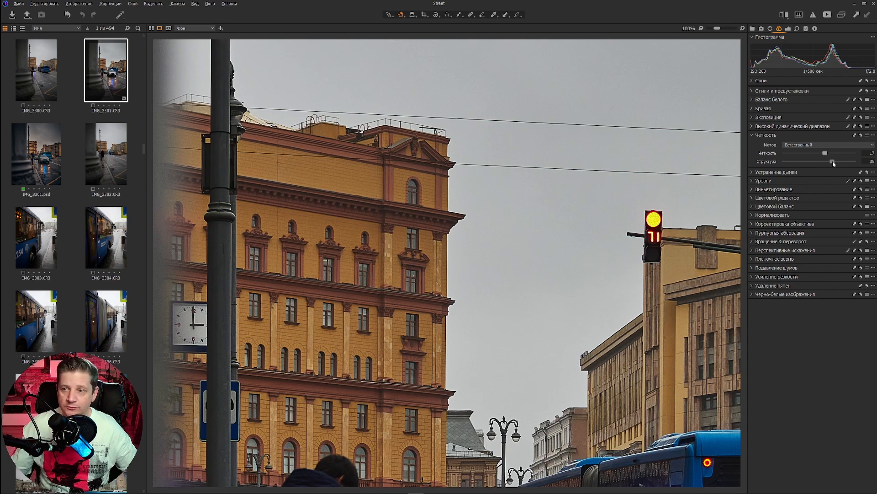
drag(832, 161, 830, 161)
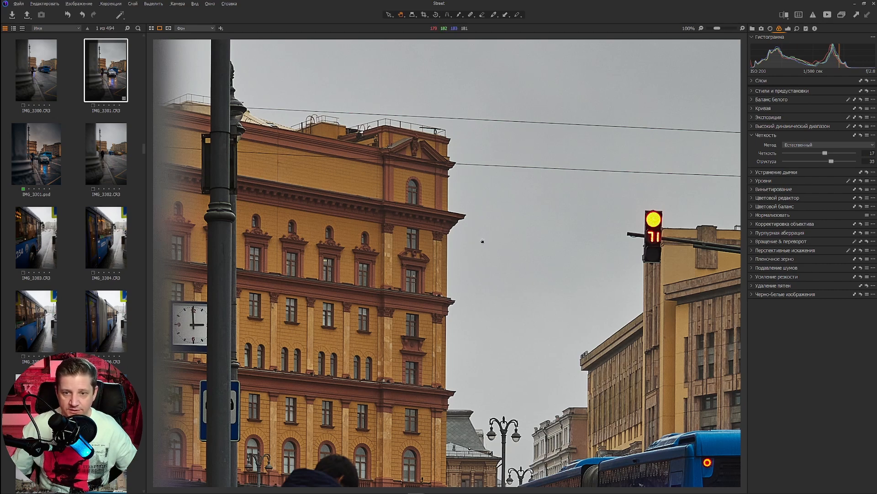
drag(412, 240, 375, 254)
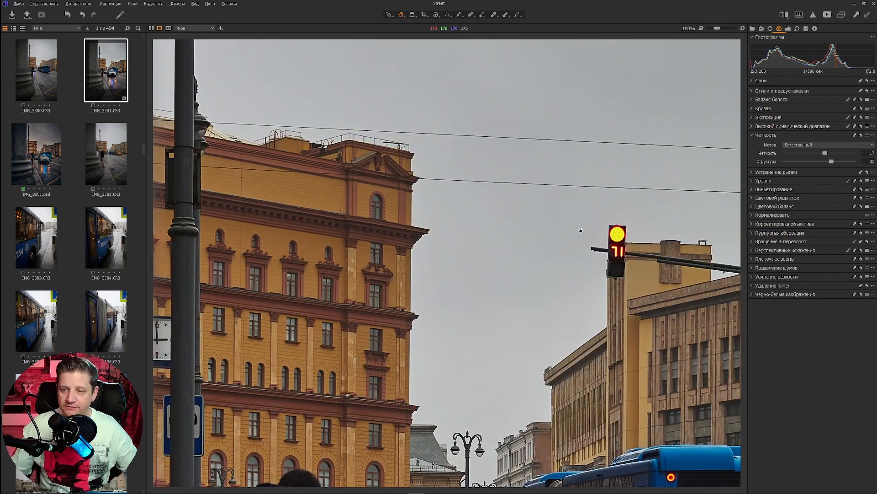
Step: Set Количество to 296 in Усиление резкости and return the photo to the fitted view
click(753, 277)
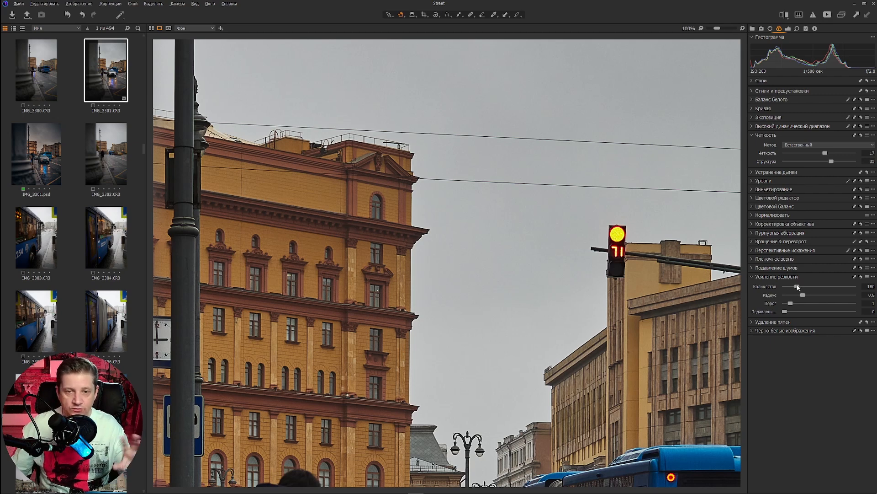
drag(798, 287, 812, 290)
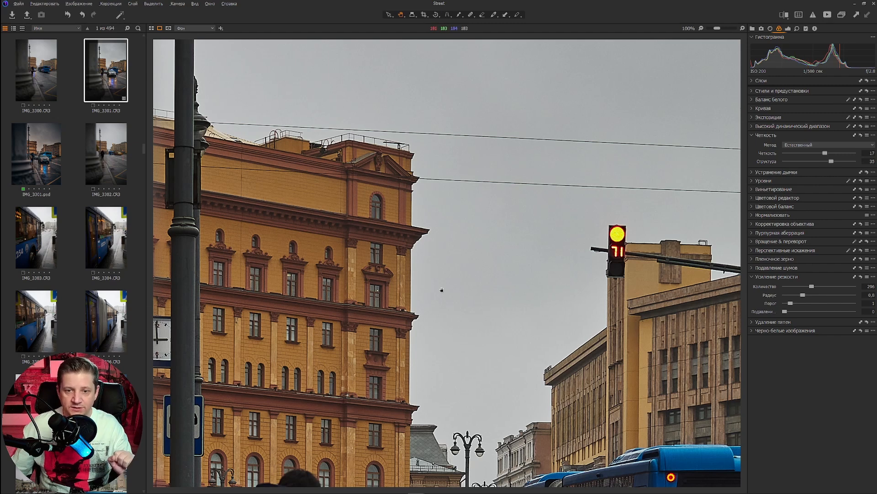
double_click(415, 281)
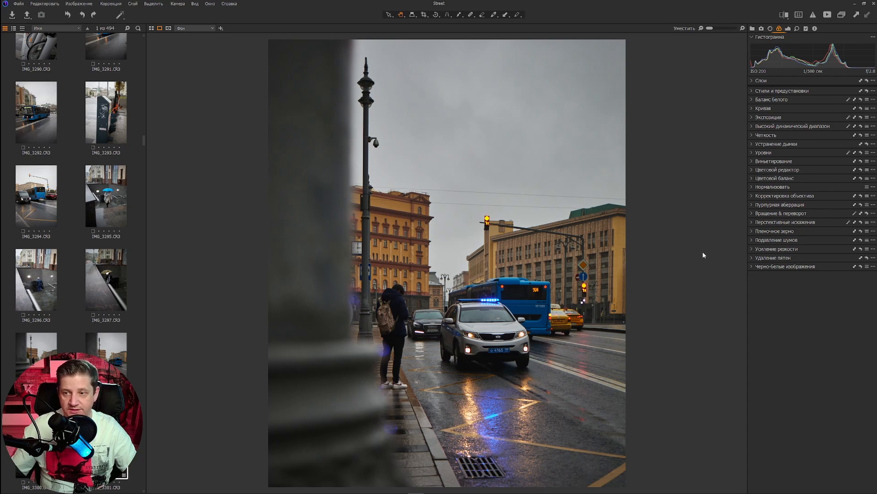
Step: Look through the Цветовой редактор modes, and in Базовый set red to Тон 7.7, saturation 12.7 and Яркость -5
click(752, 169)
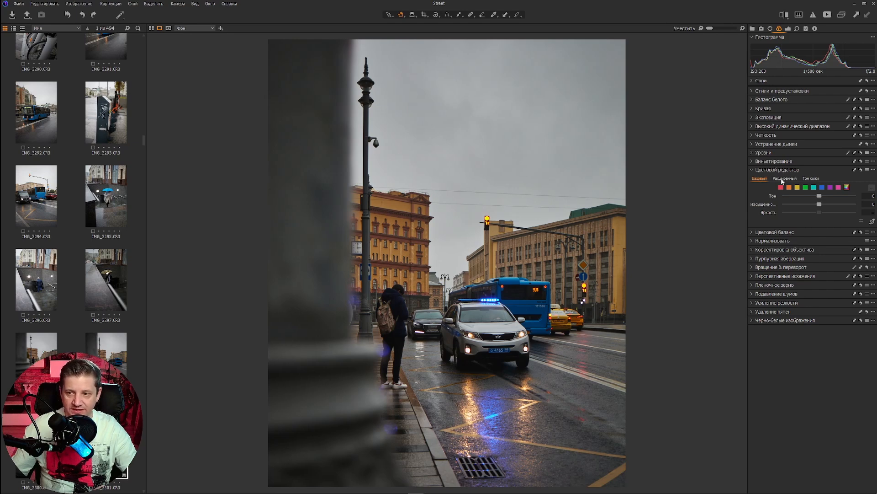
click(784, 178)
click(810, 178)
click(760, 178)
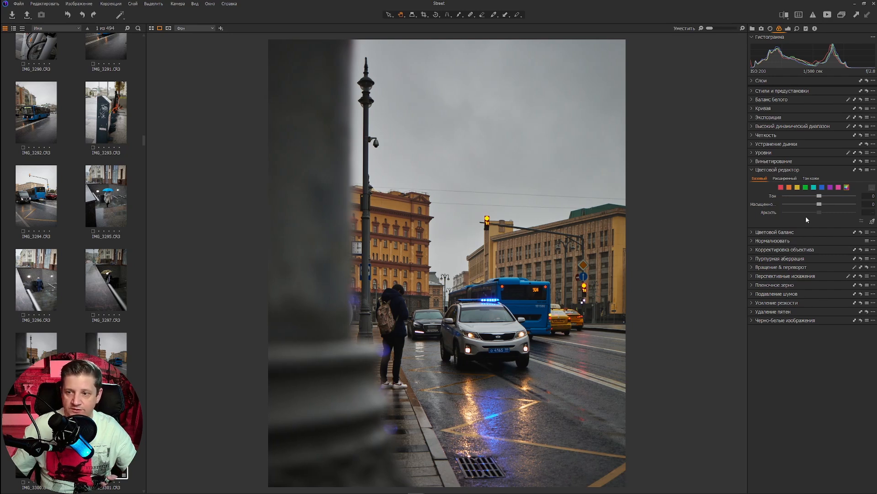
click(782, 189)
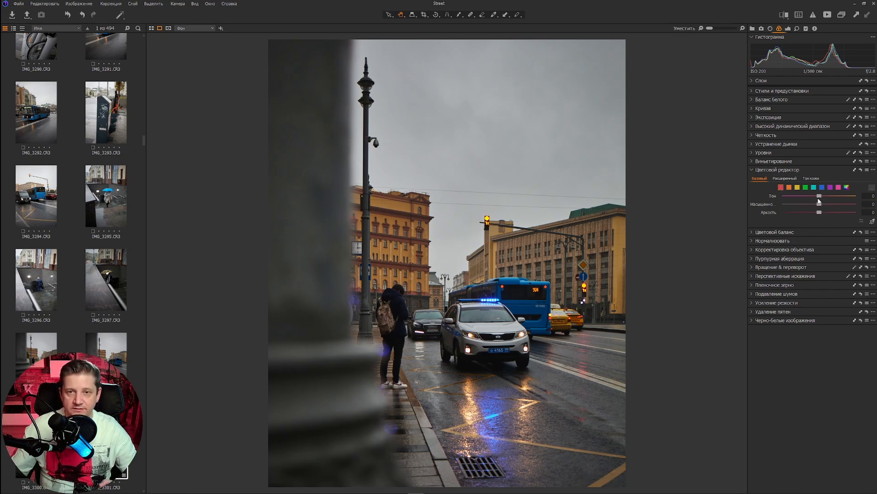
mouse_move(820, 197)
mouse_down()
mouse_move(876, 206)
mouse_move(825, 205)
mouse_up()
drag(820, 212, 818, 211)
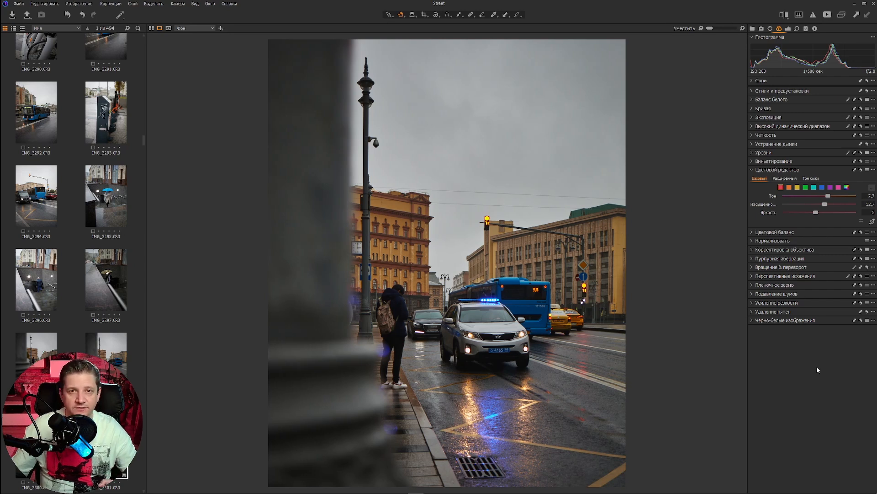
Step: Sample the blue bus as the color range and set it to Тон -17.2, saturation 31.7 and Яркость 22.8
click(872, 222)
click(526, 307)
drag(820, 196, 819, 196)
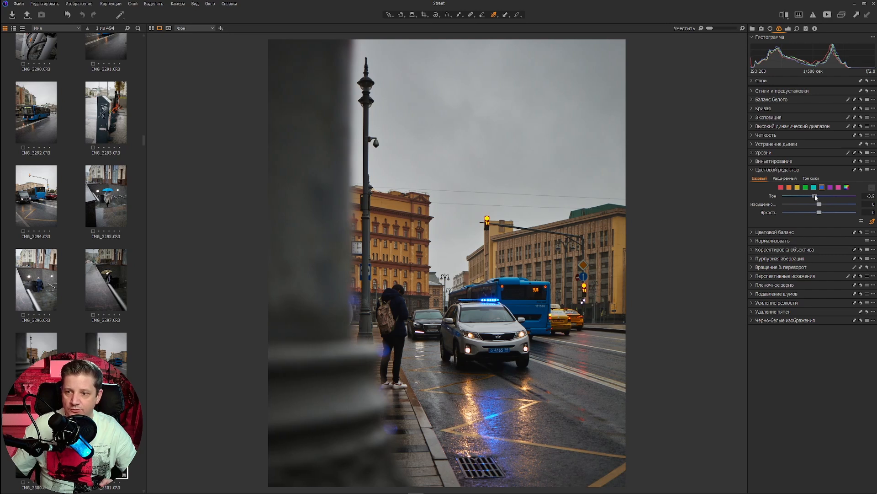
drag(821, 215, 800, 196)
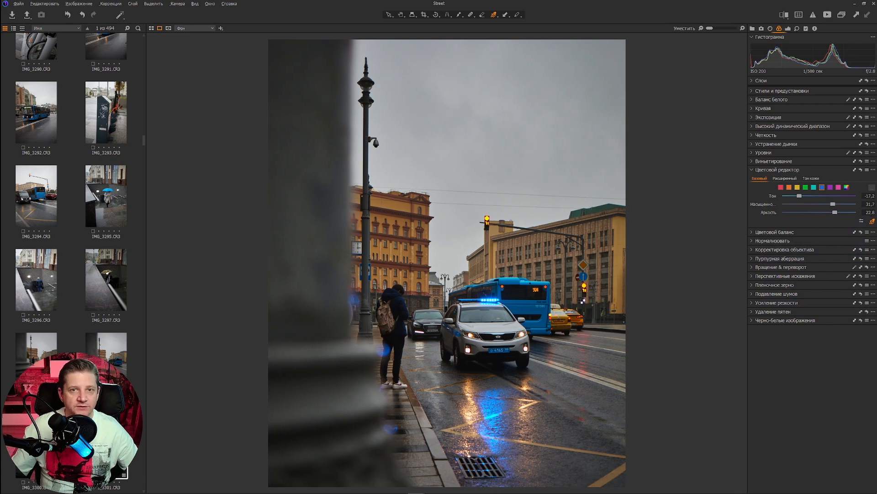
click(873, 222)
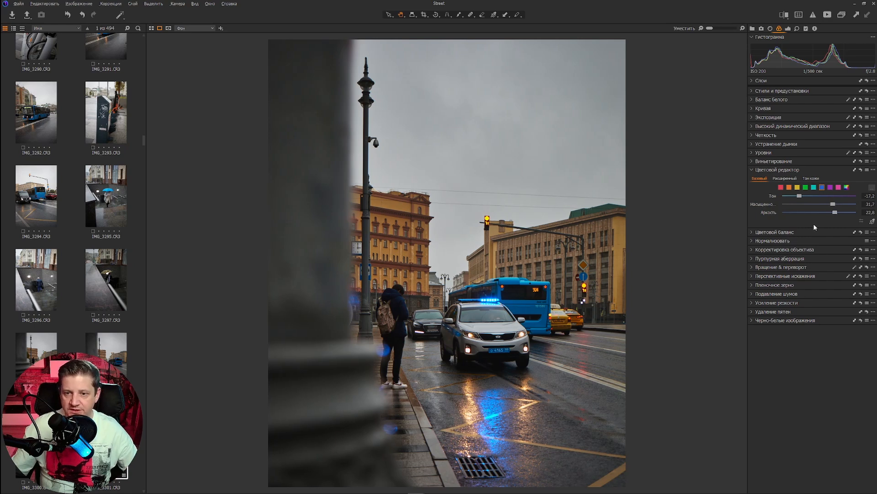
Step: Set the orange range to Тон -5.9, saturation 12.7 and Яркость 5
click(790, 188)
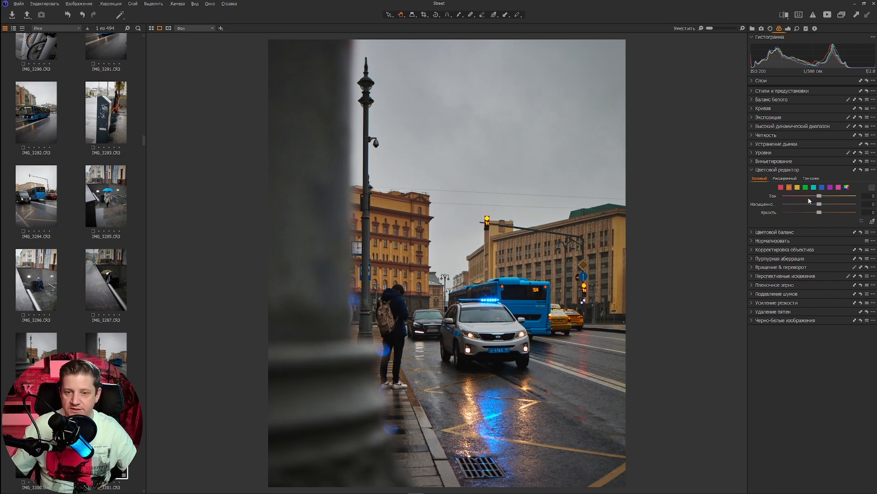
drag(820, 197, 822, 213)
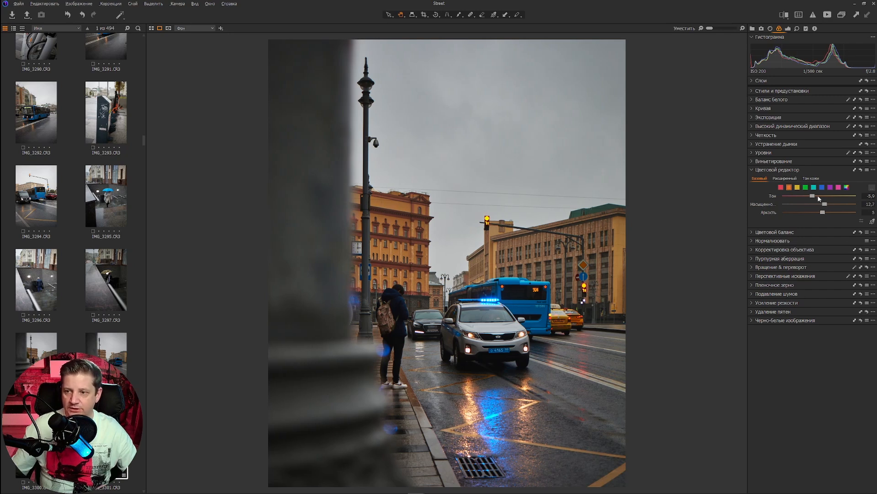
Step: Set the yellow range to Тон -8.3, saturation 12.7, Яркость -1, and the cyan range to Тон 8.3, saturation 19.8, Яркость -2.5
click(798, 187)
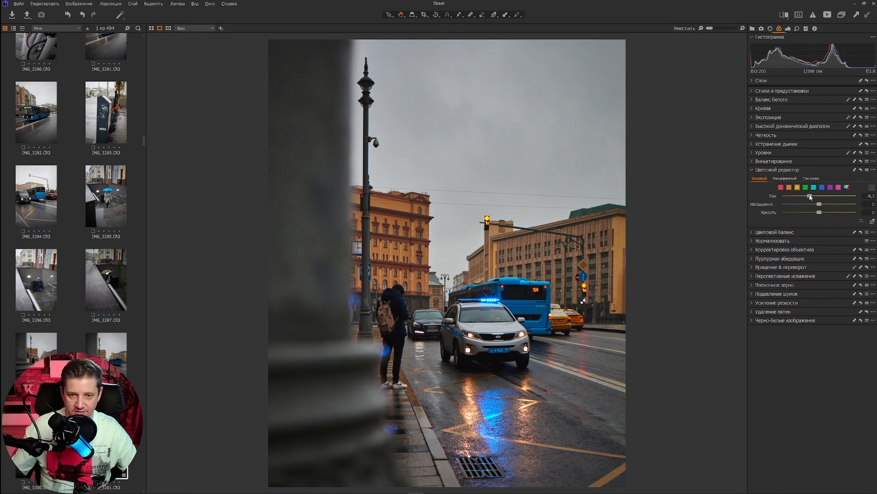
drag(819, 204, 820, 216)
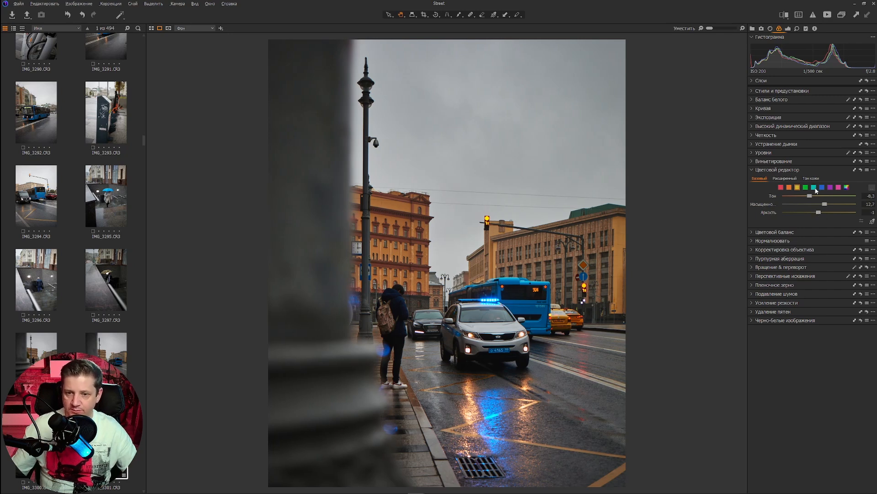
click(814, 187)
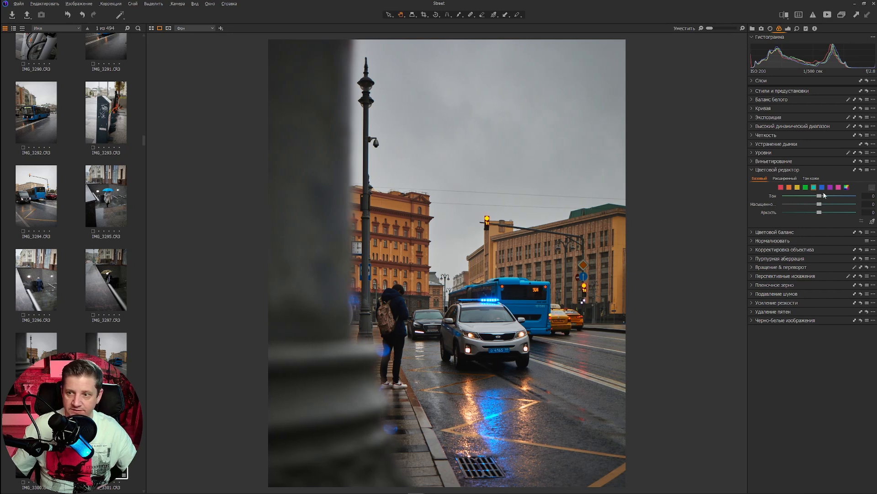
drag(820, 204, 854, 204)
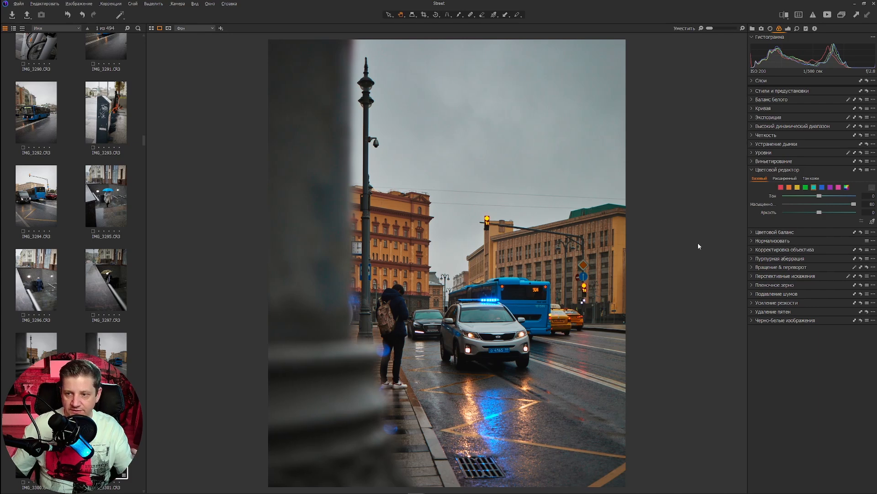
mouse_move(819, 197)
mouse_down()
mouse_move(832, 196)
mouse_move(811, 211)
mouse_move(827, 208)
mouse_up()
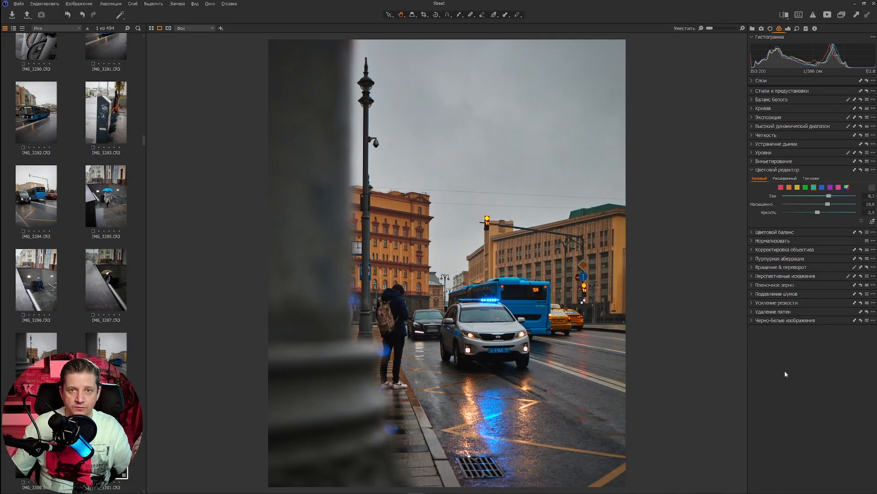
Step: In Цветовой баланс, tint the shadows blue with moderate saturation and fine-tune their lightness
click(752, 233)
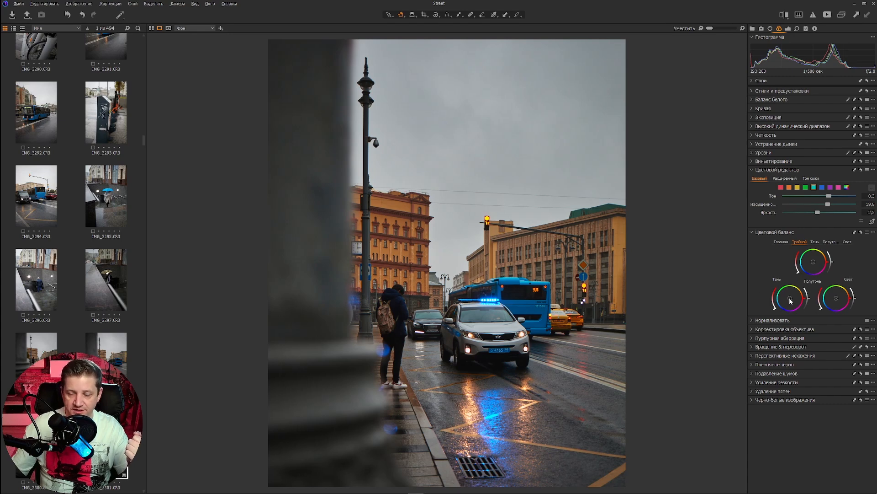
drag(789, 302, 779, 308)
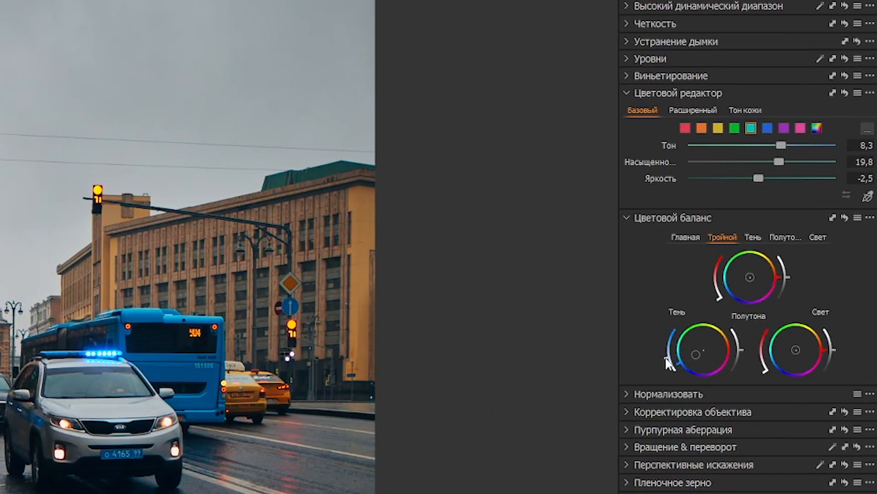
drag(667, 360, 663, 352)
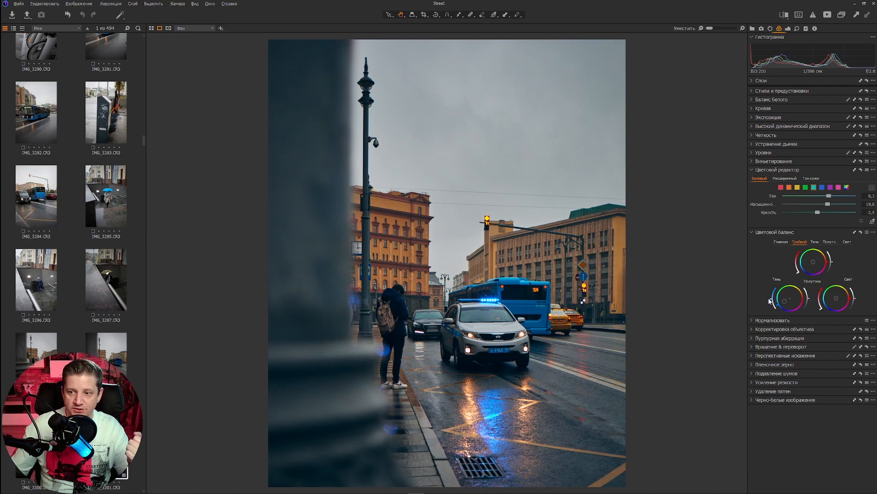
mouse_move(770, 300)
mouse_down()
mouse_move(755, 280)
mouse_move(757, 300)
mouse_up()
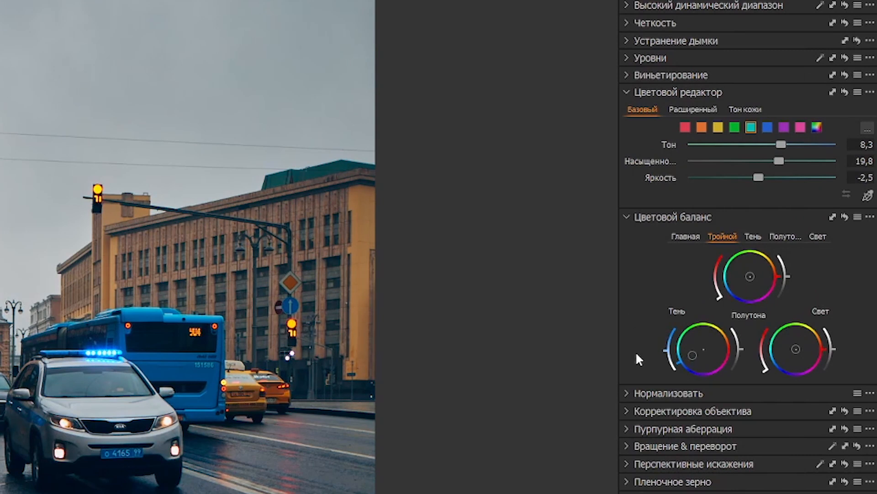
drag(636, 354, 620, 362)
click(753, 236)
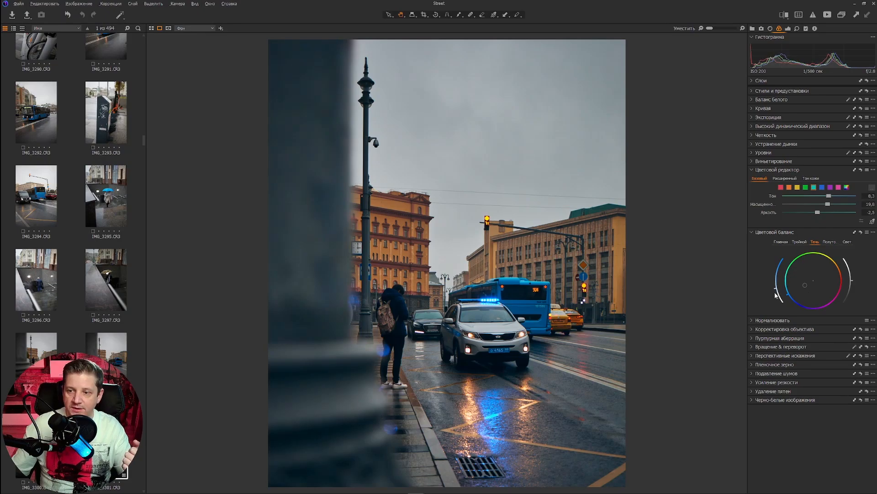
mouse_move(778, 297)
mouse_down()
mouse_move(771, 274)
mouse_move(777, 291)
mouse_up()
mouse_move(852, 284)
mouse_down()
mouse_move(852, 276)
mouse_move(853, 285)
mouse_up()
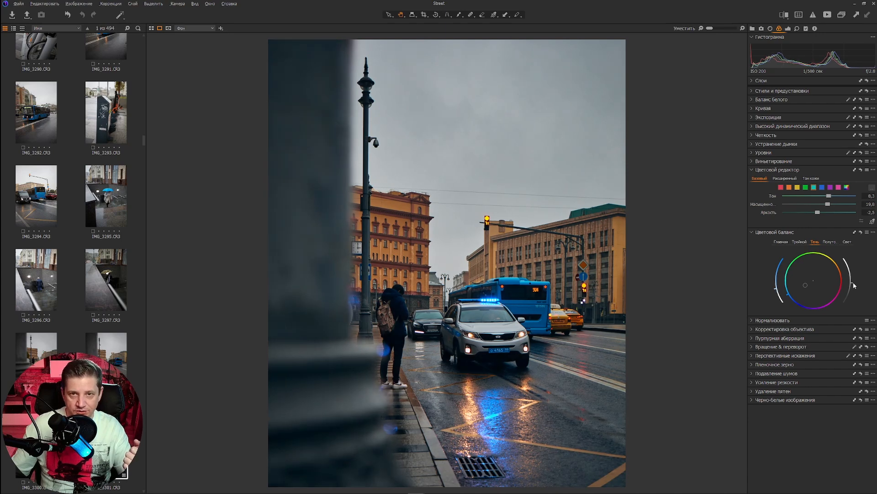
Step: Tint the midtones orange in Цветовой баланс, keep the saturation low and raise their lightness slightly
click(832, 245)
drag(814, 282, 841, 271)
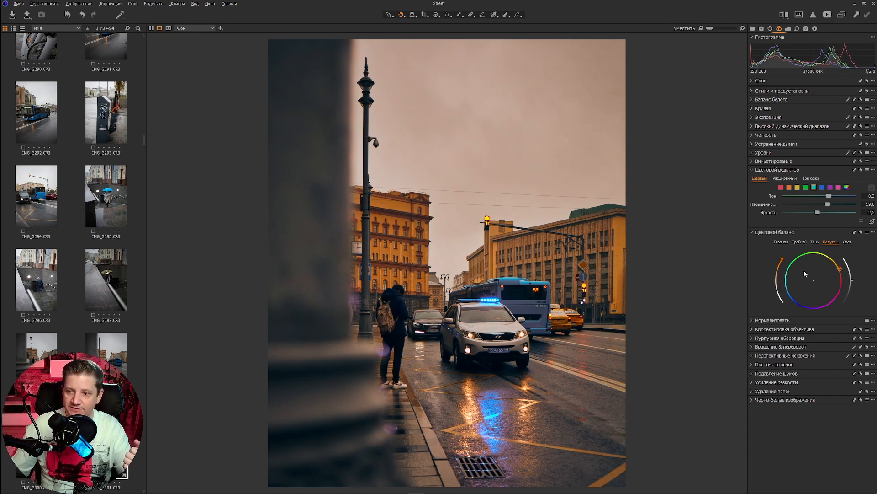
drag(781, 257, 777, 294)
drag(851, 281, 853, 277)
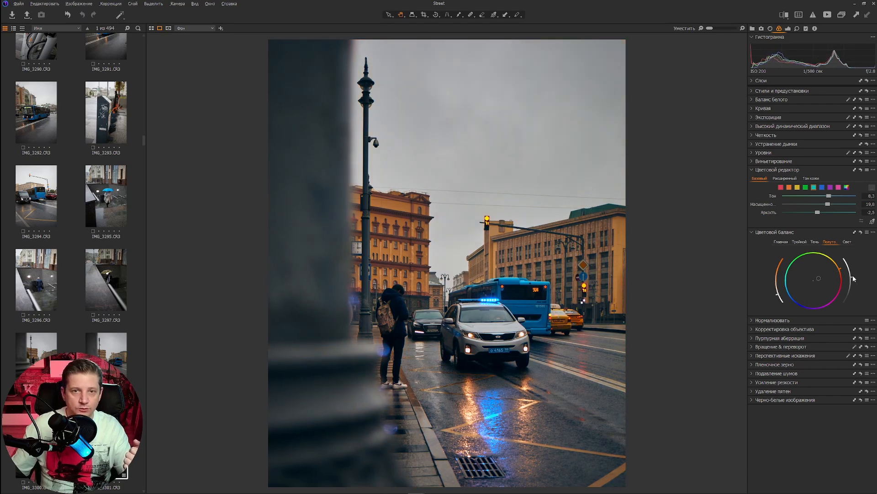
Step: Tint the highlights orange in Цветовой баланс, reduce the tint's saturation slightly, and collapse both color tools
click(848, 241)
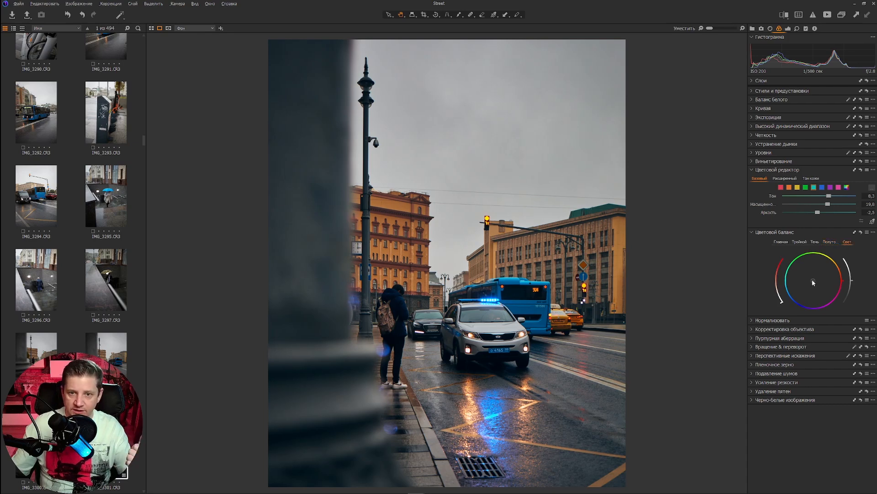
drag(812, 279, 820, 270)
drag(830, 266, 839, 266)
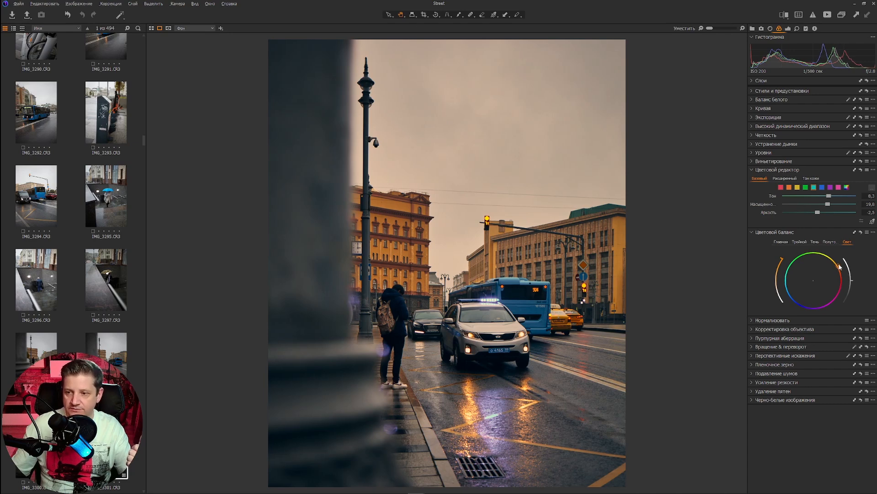
drag(781, 261, 776, 273)
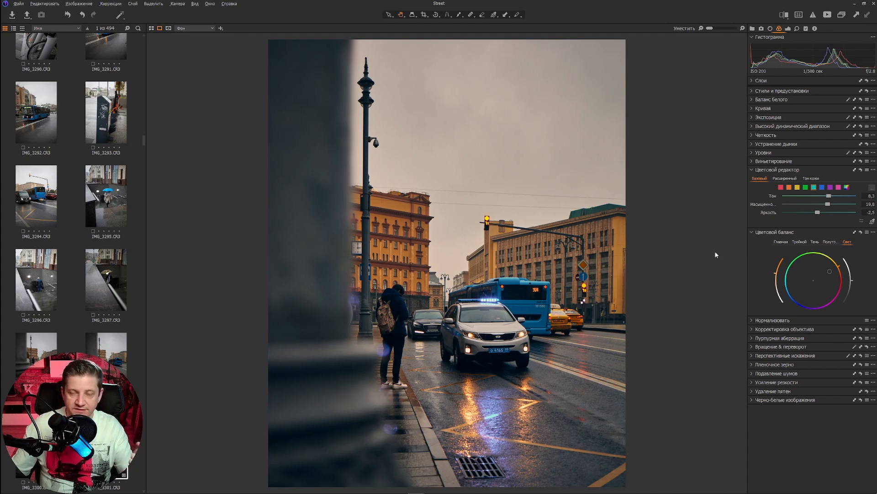
click(752, 170)
click(752, 179)
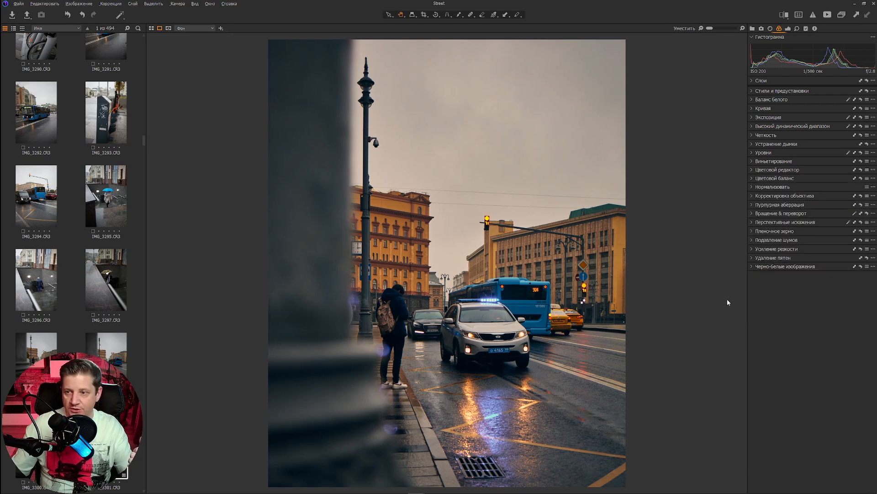
Step: Add a vignette with the method Круглый при кадрировании and Количество -0.87
click(752, 161)
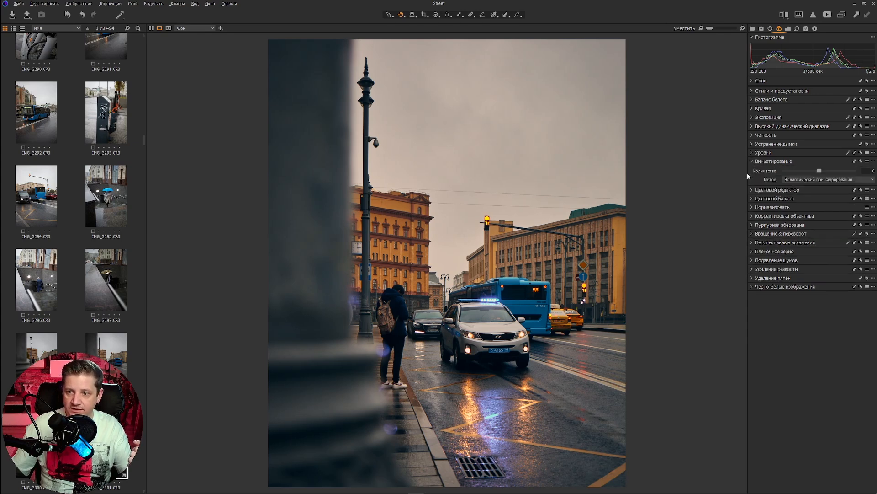
click(874, 180)
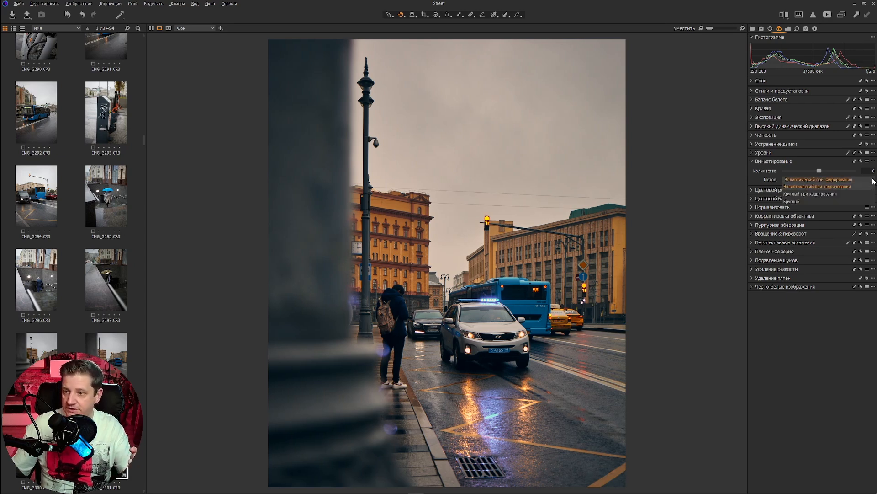
click(824, 195)
drag(819, 171, 813, 174)
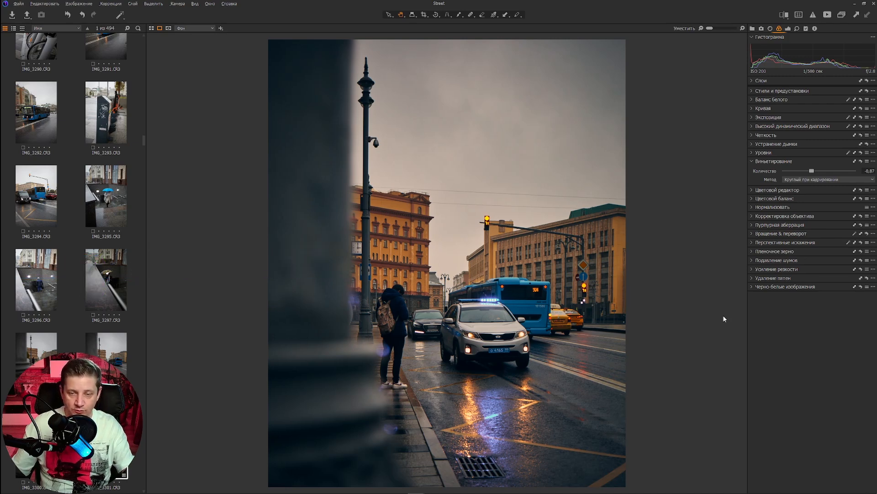
Step: Compare the edited photo with its original version several times
key(y)
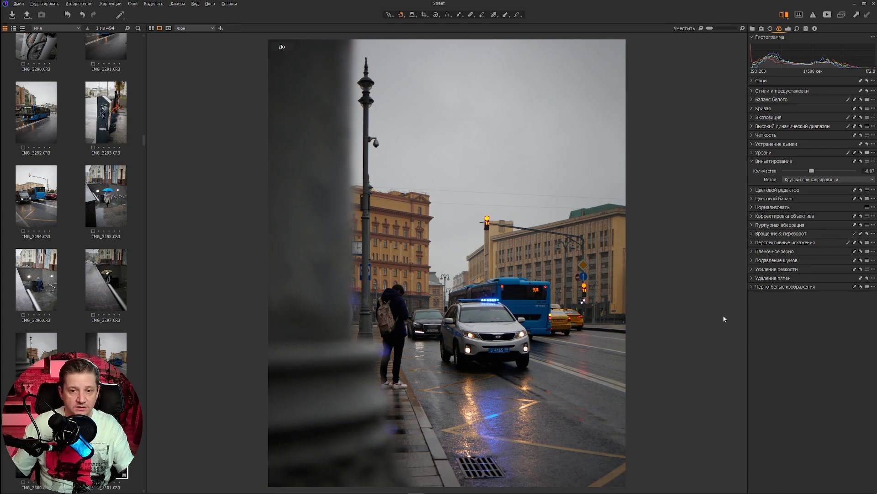
key(y)
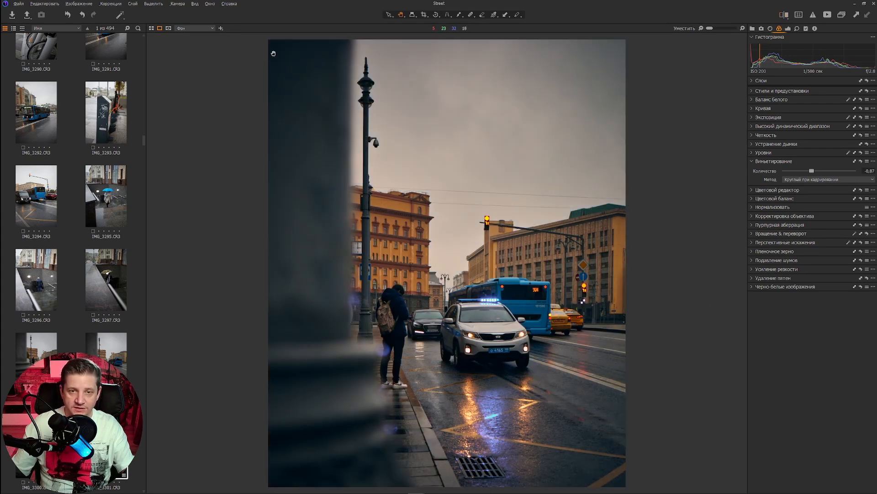
key(y)
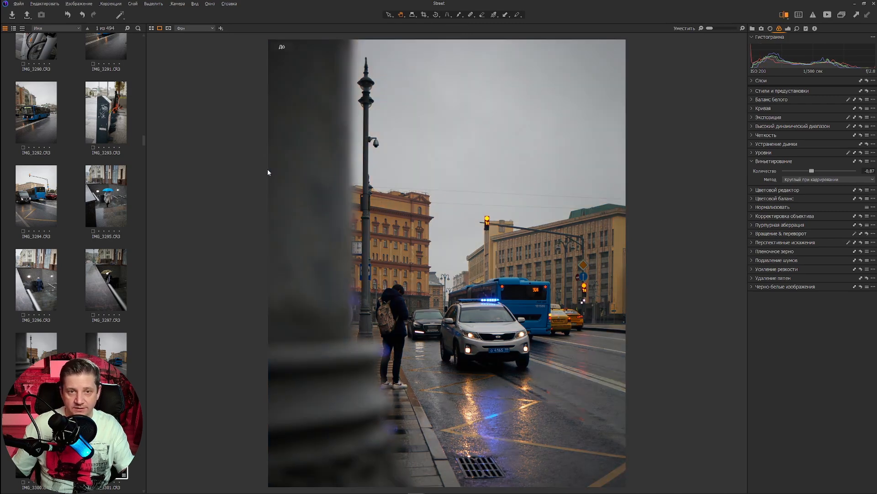
key(y)
key(y)
key(y)
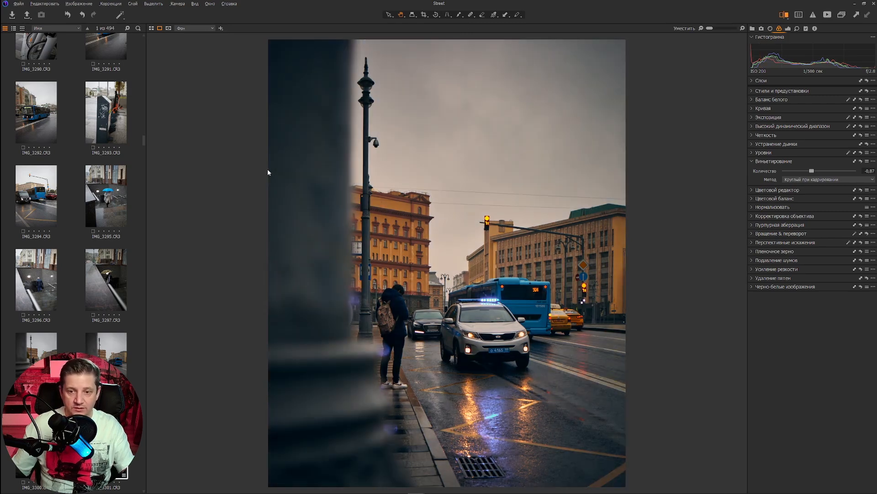
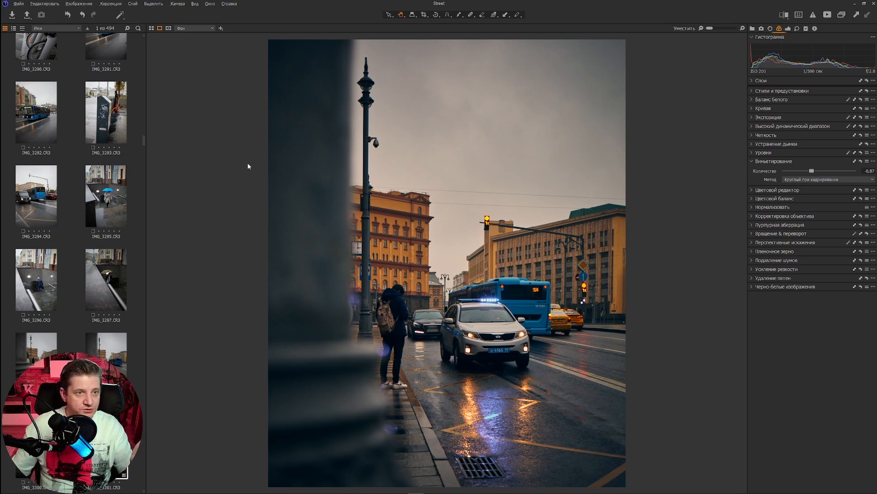
Step: Set up the export with the Instagram-optimized JPEG recipe, JPEG format, sRGB IEC61966-2.1 profile, 1080 px width, and no program to open the result
click(26, 15)
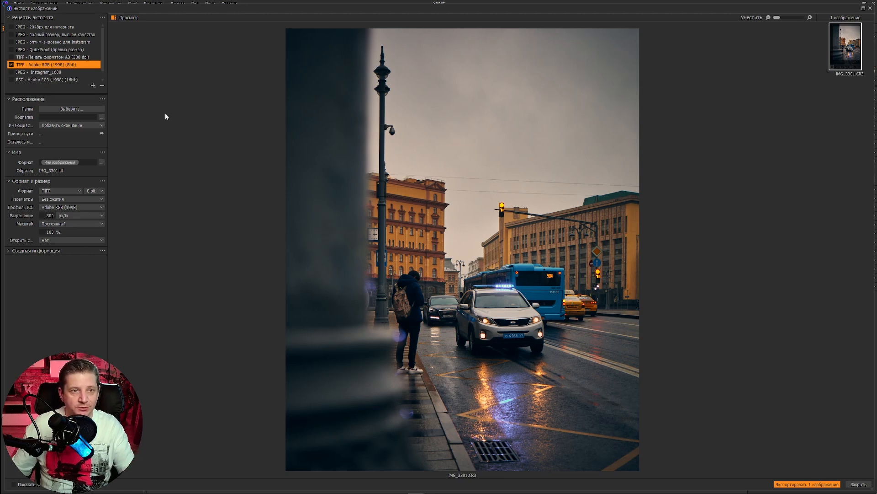
click(12, 42)
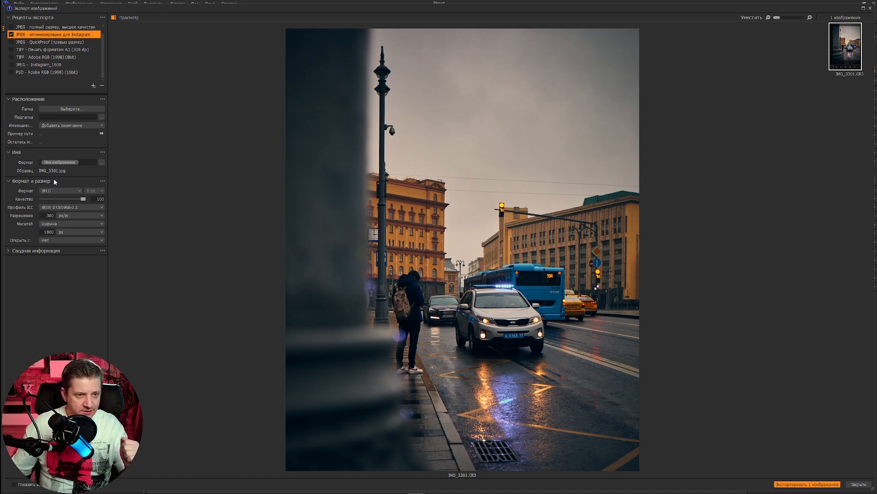
click(79, 190)
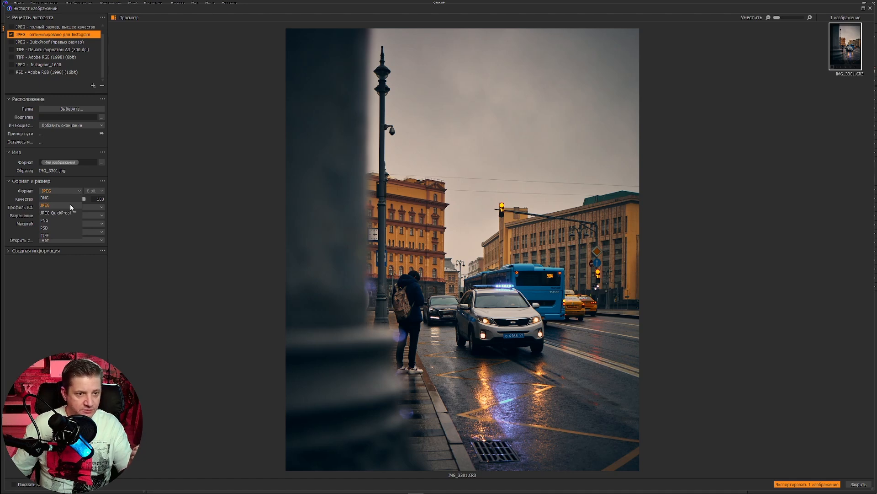
click(71, 206)
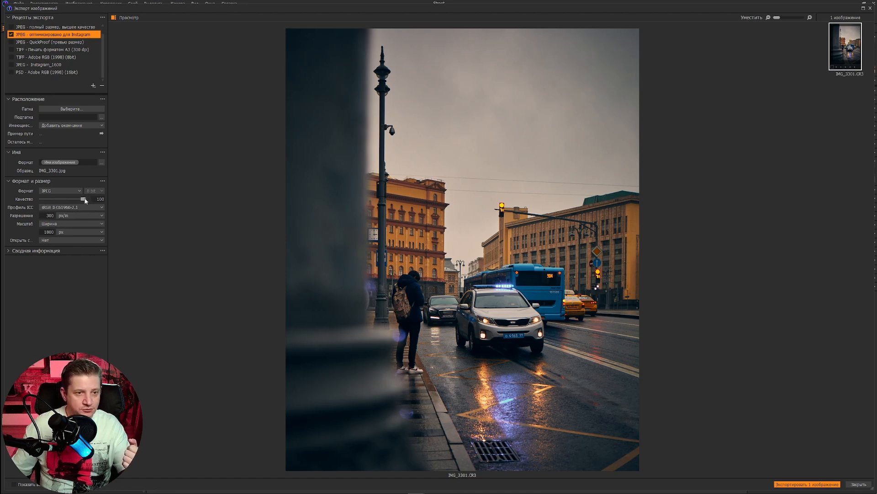
click(101, 208)
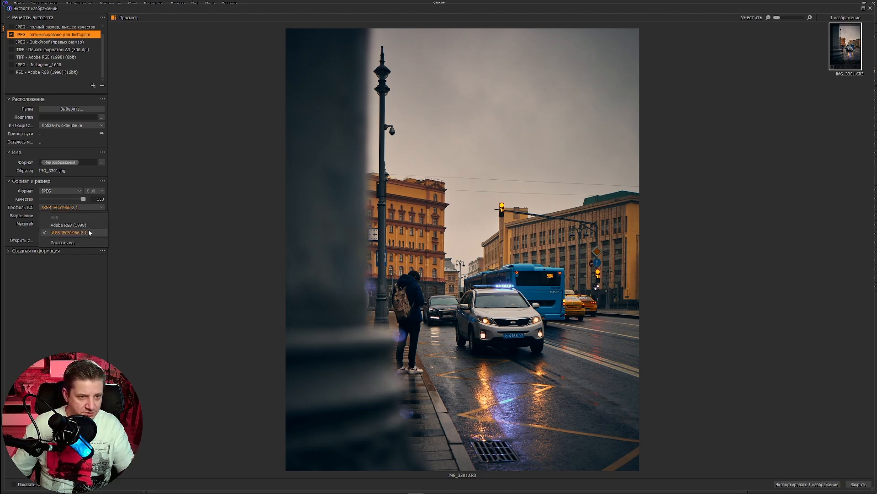
click(81, 234)
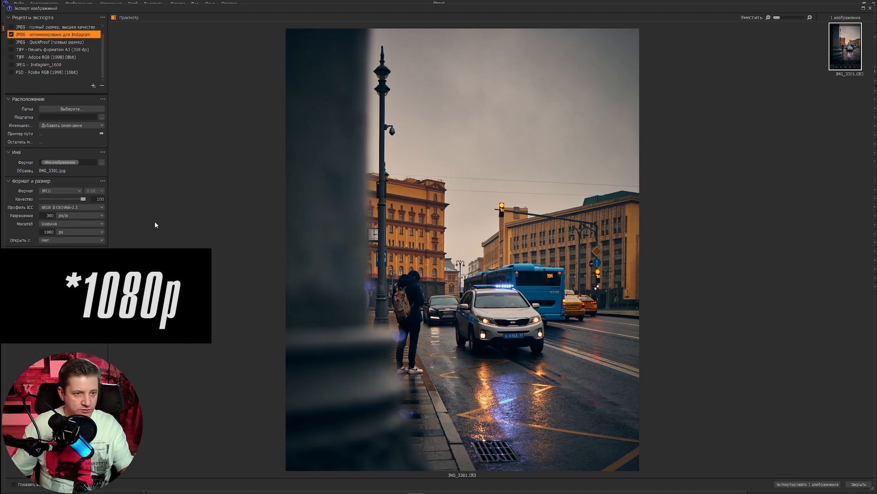
click(101, 241)
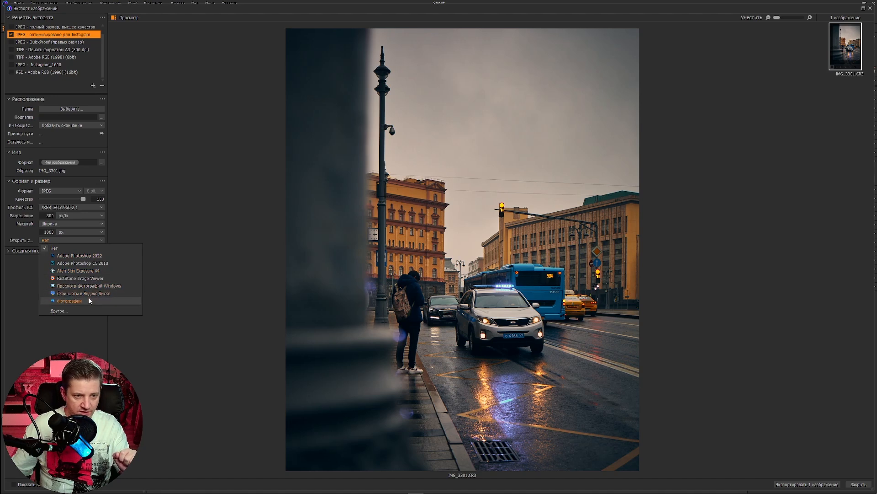
click(177, 246)
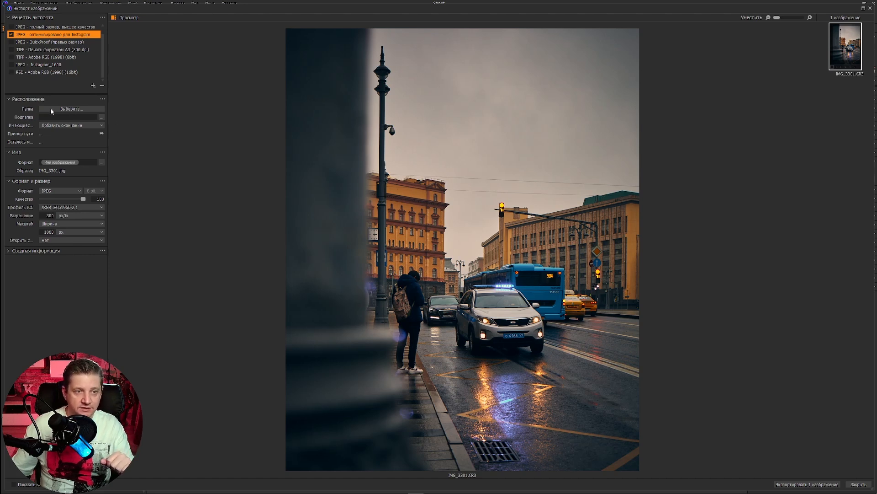
Step: Create a folder named Instagram on drive F: while choosing the export destination
click(61, 109)
right_click(279, 248)
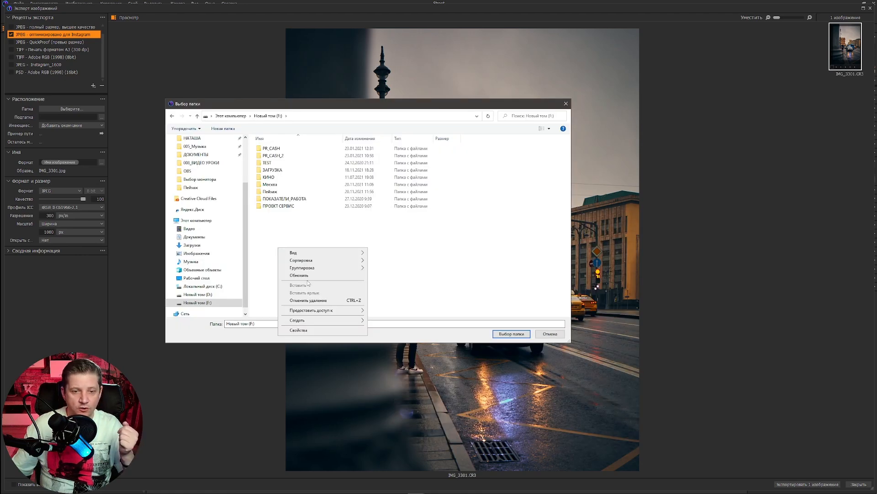
mouse_move(317, 321)
click(380, 322)
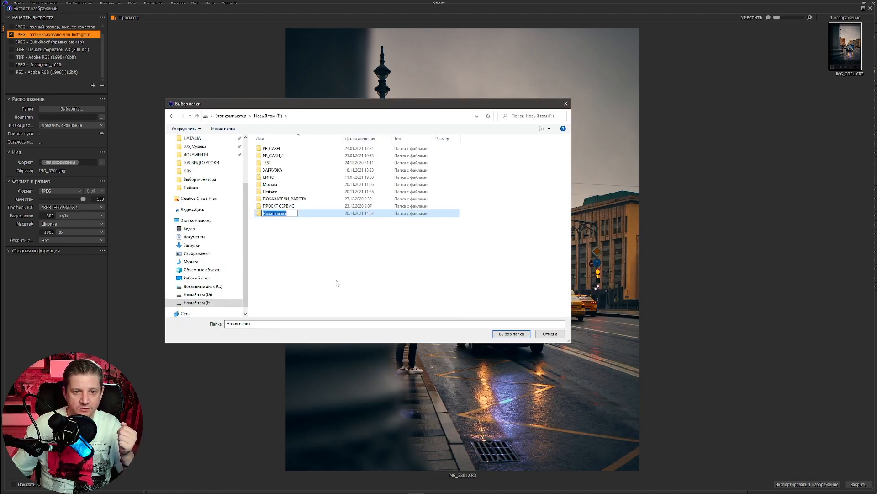
text(Instagram)
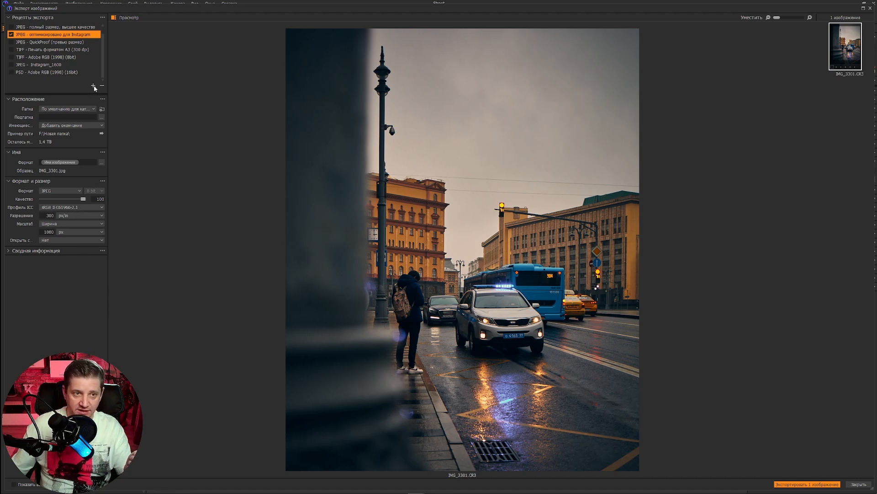
Step: Add a new export recipe named dsfgdfg
click(94, 86)
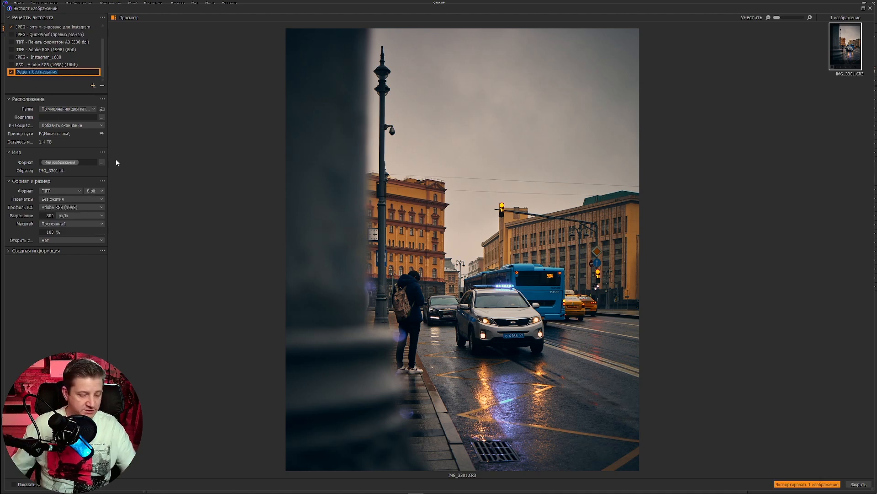
text(dsfgdfg)
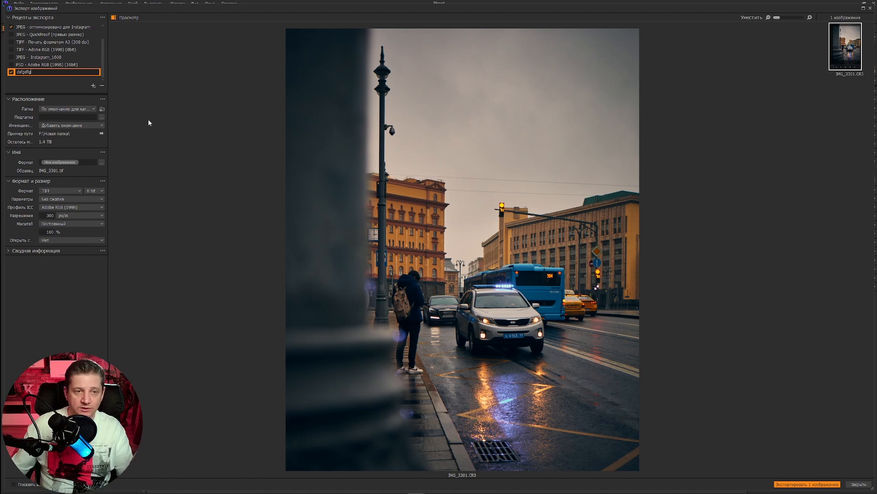
key(Return)
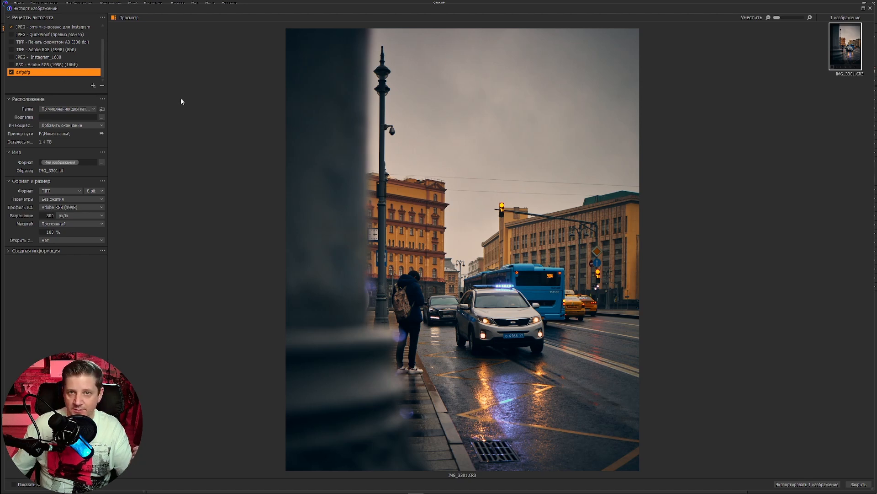
Step: Delete the dsfgdfg recipe and reselect the Instagram-optimized JPEG recipe
click(43, 72)
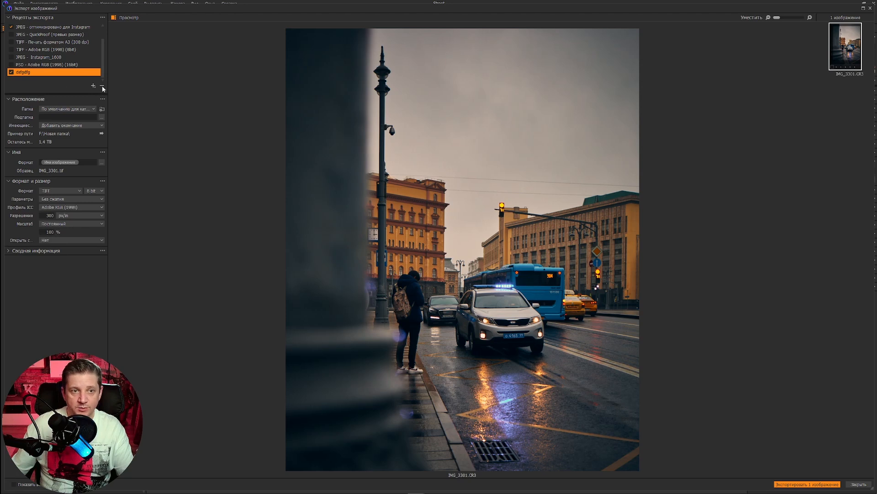
click(102, 85)
click(52, 35)
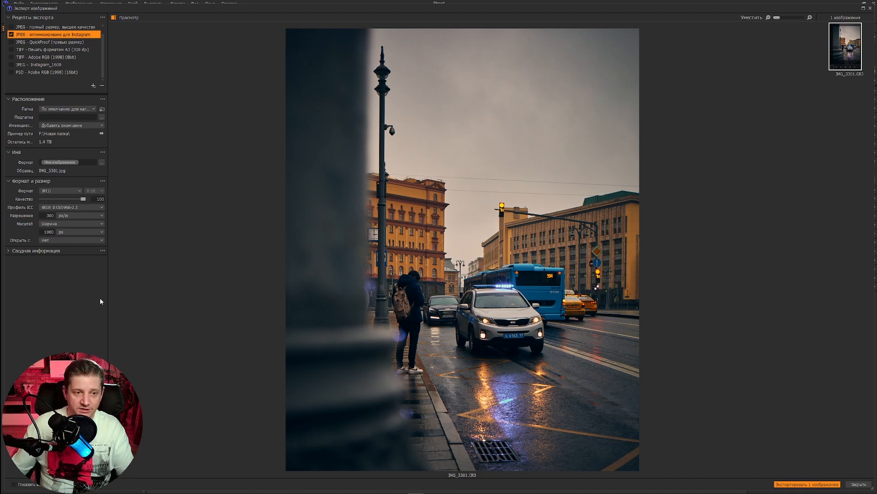
Step: Review the export's summary information, collapse it, and export the image with the Instagram-optimized JPEG recipe
click(9, 252)
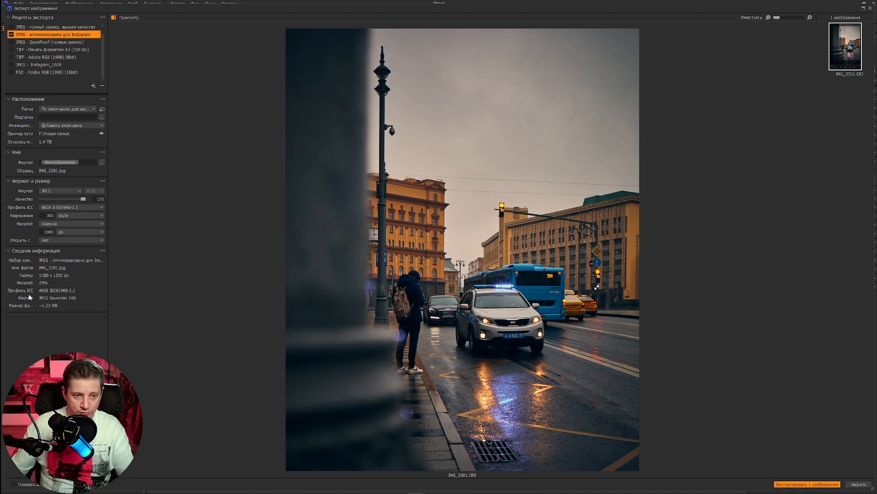
click(9, 250)
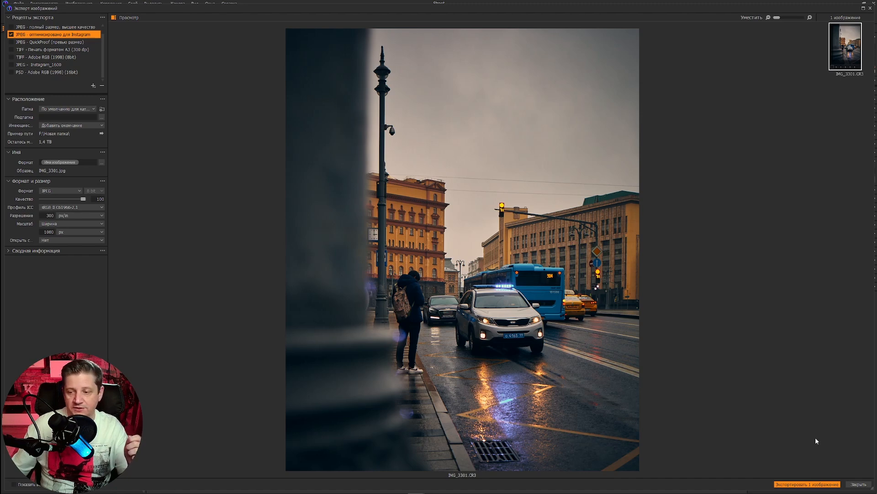
click(803, 484)
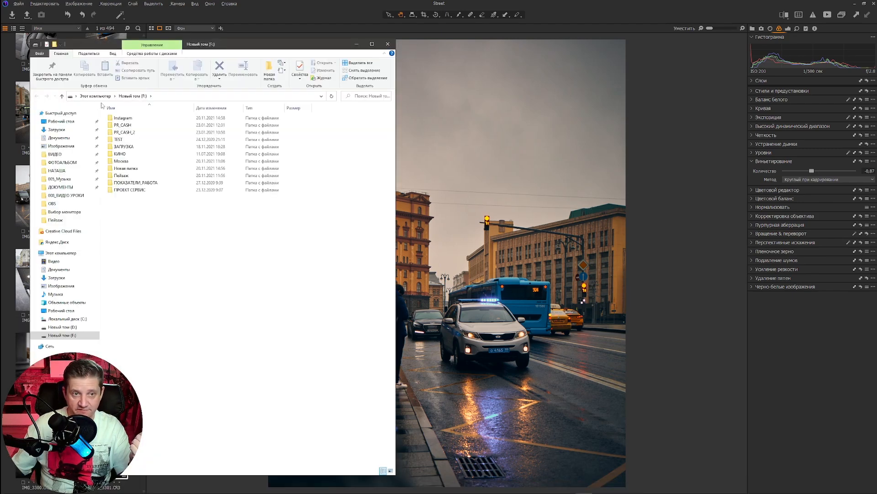
Step: Open the exported IMG_3301 from the Instagram folder in File Explorer to view the result
double_click(122, 118)
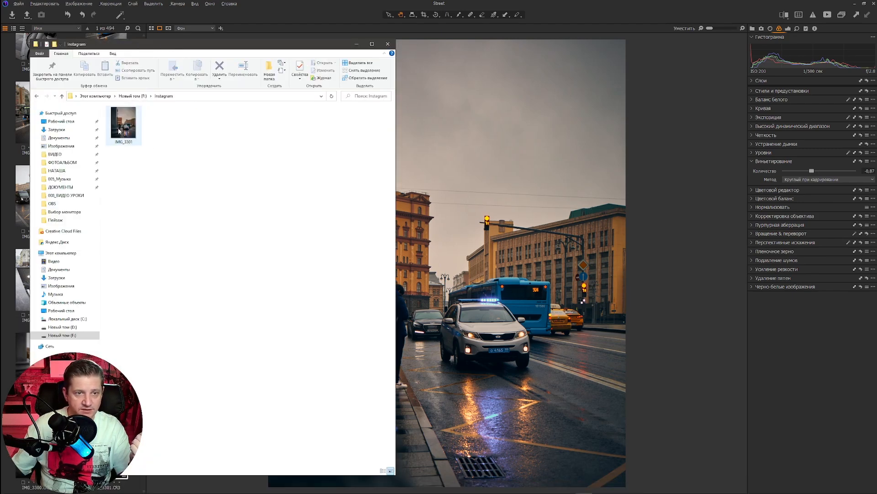
click(123, 125)
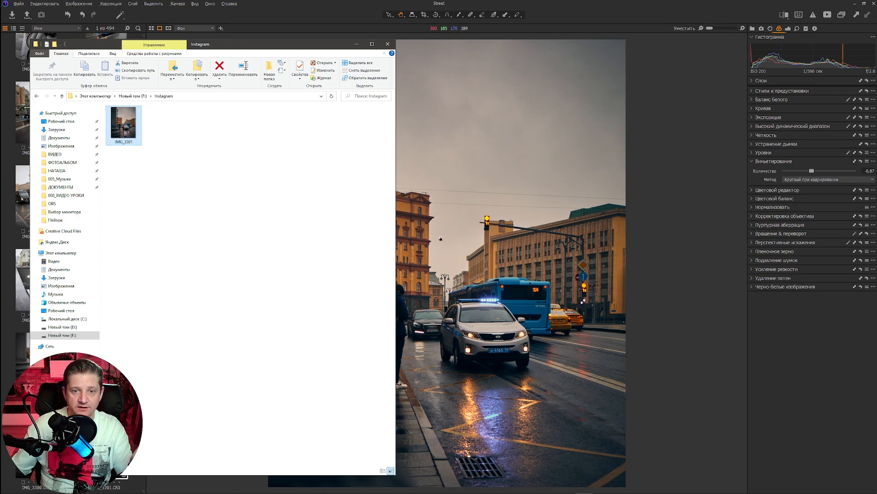
key(Return)
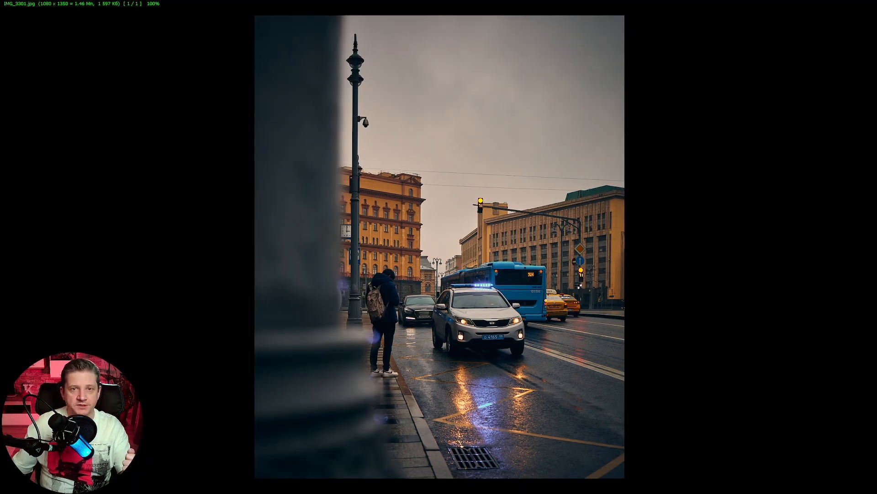